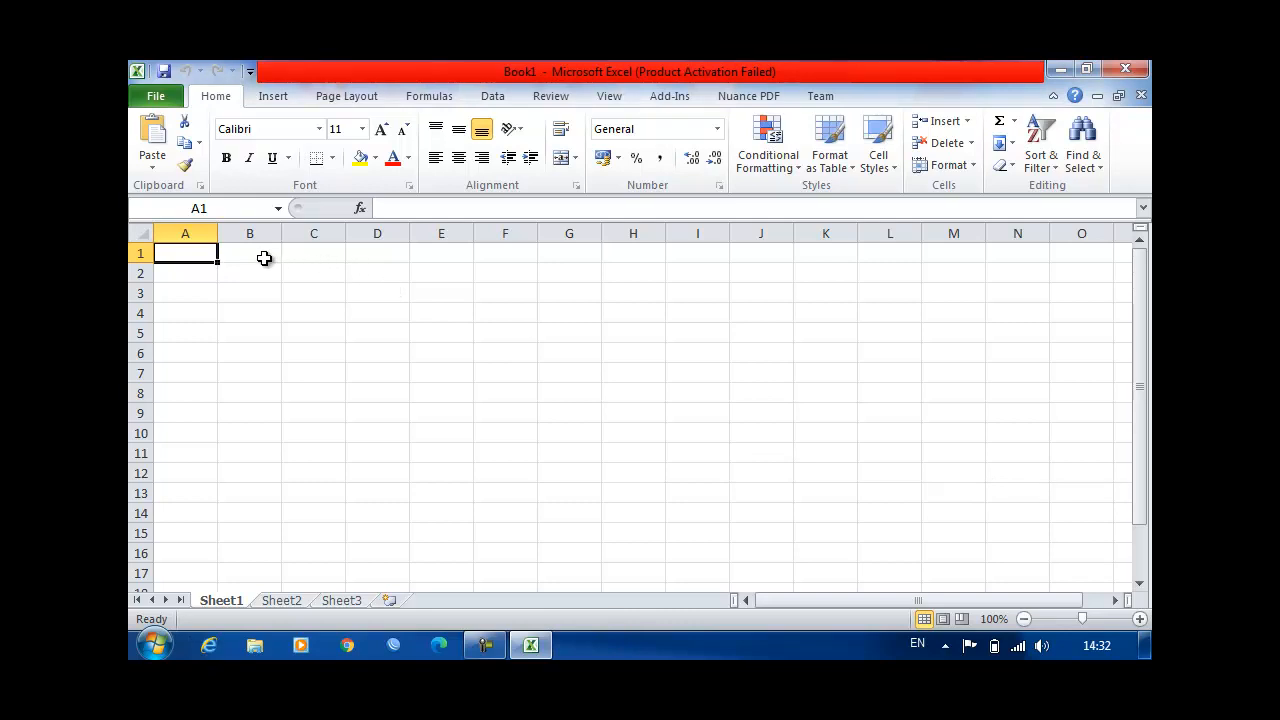
# Step: Enter the title "Daftar Survey Hoby Culiner" in cell A1
pyautogui.write('Daftar')
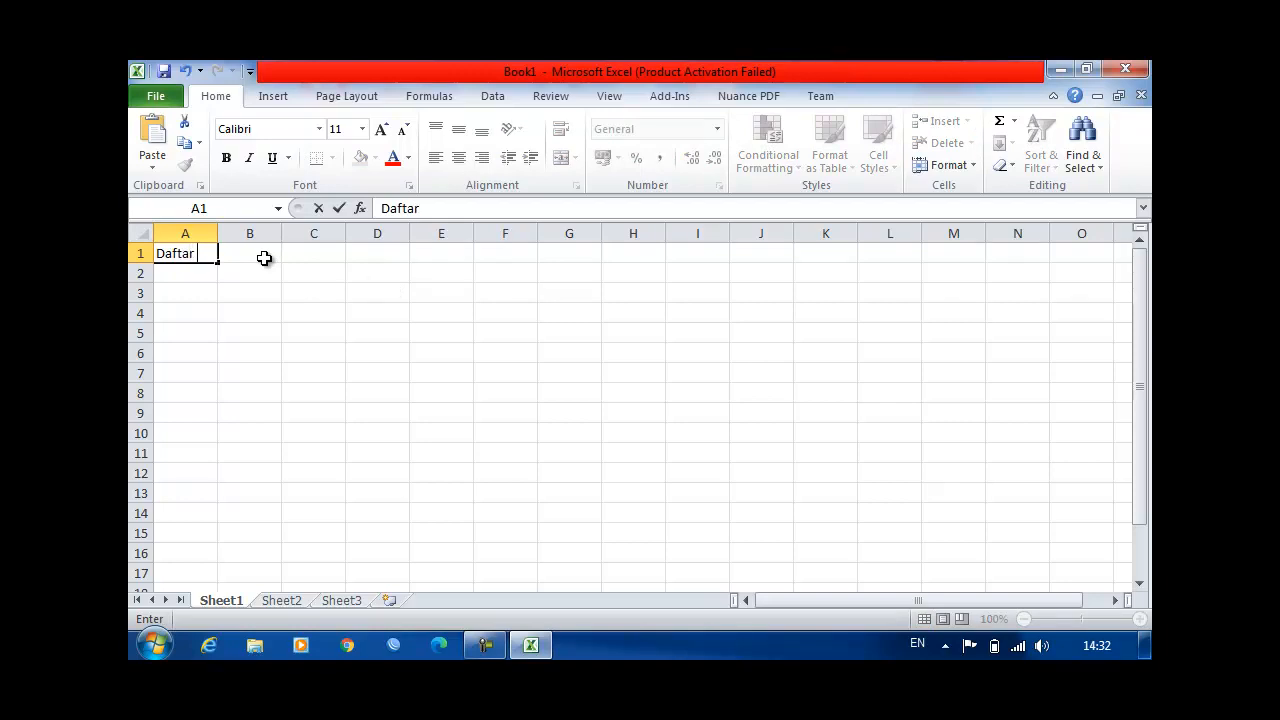
pyautogui.write(' Survey P')
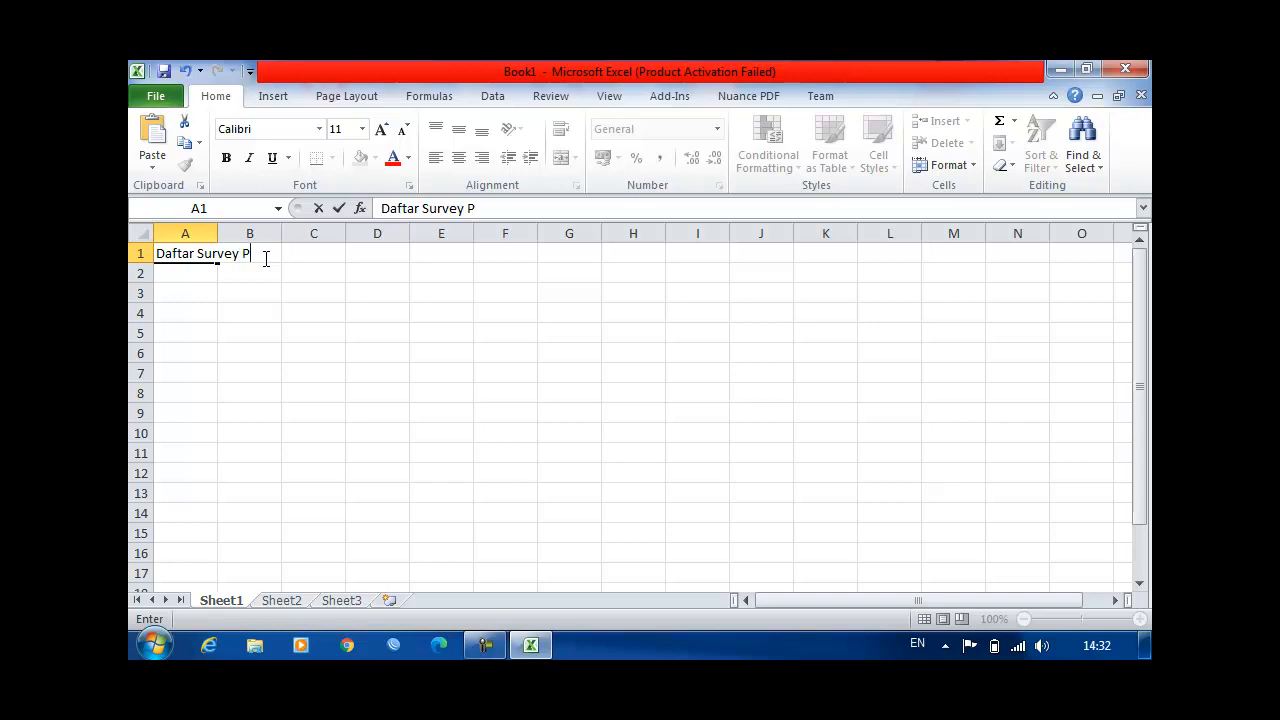
pyautogui.write('Hoby Culiner')
pyautogui.press('Return')
# Step: Enter the heading "Jenis Makanan" in cell A2 and widen column A to fit it
pyautogui.write('J')
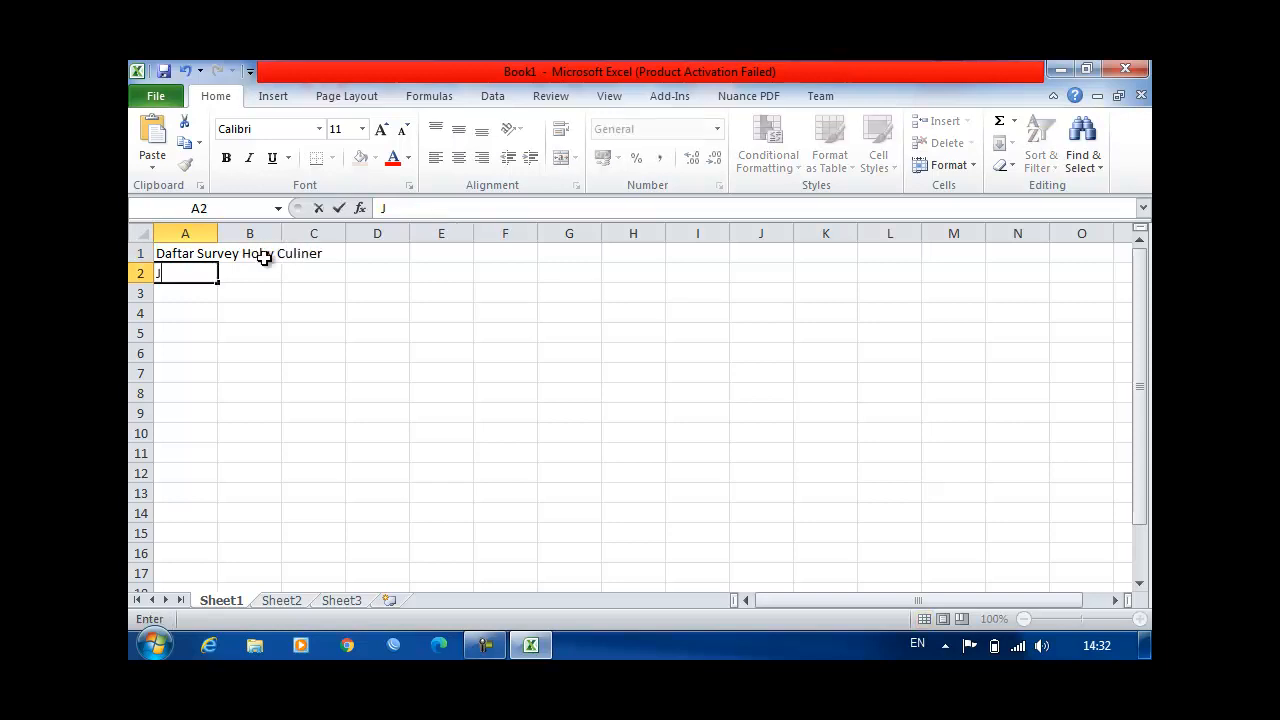
pyautogui.write('enis Makanan')
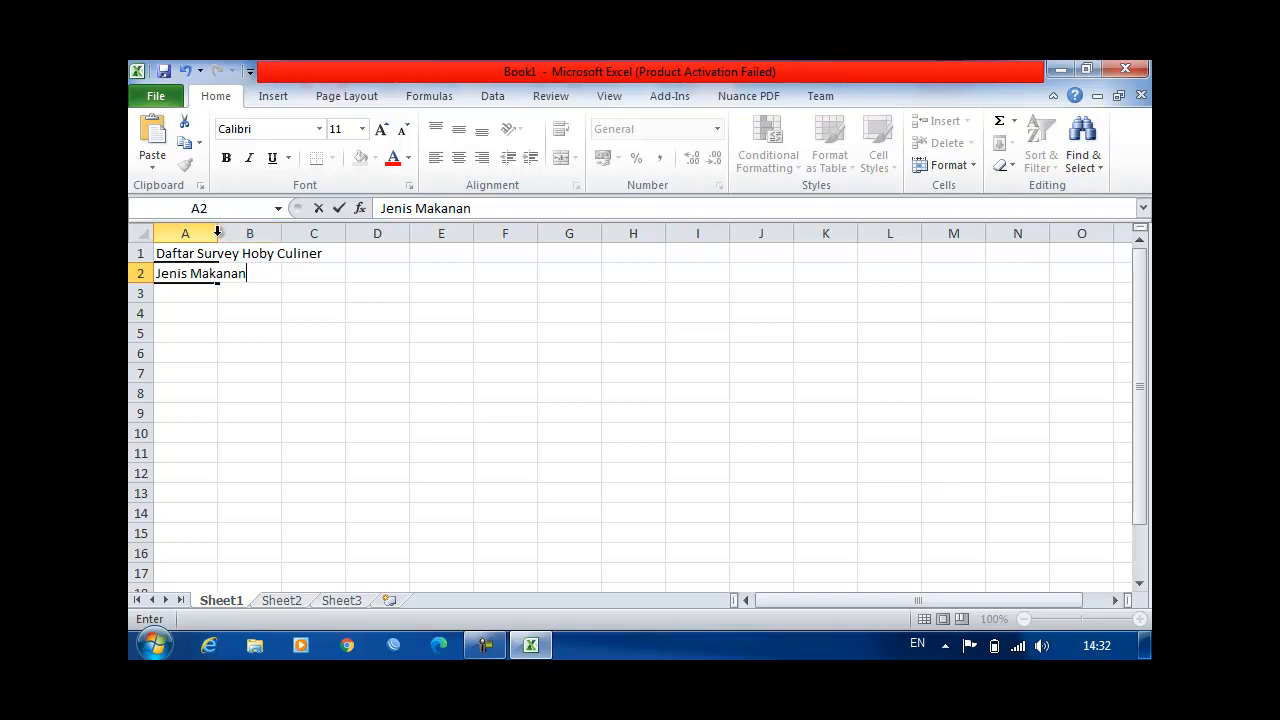
pyautogui.press('Return')
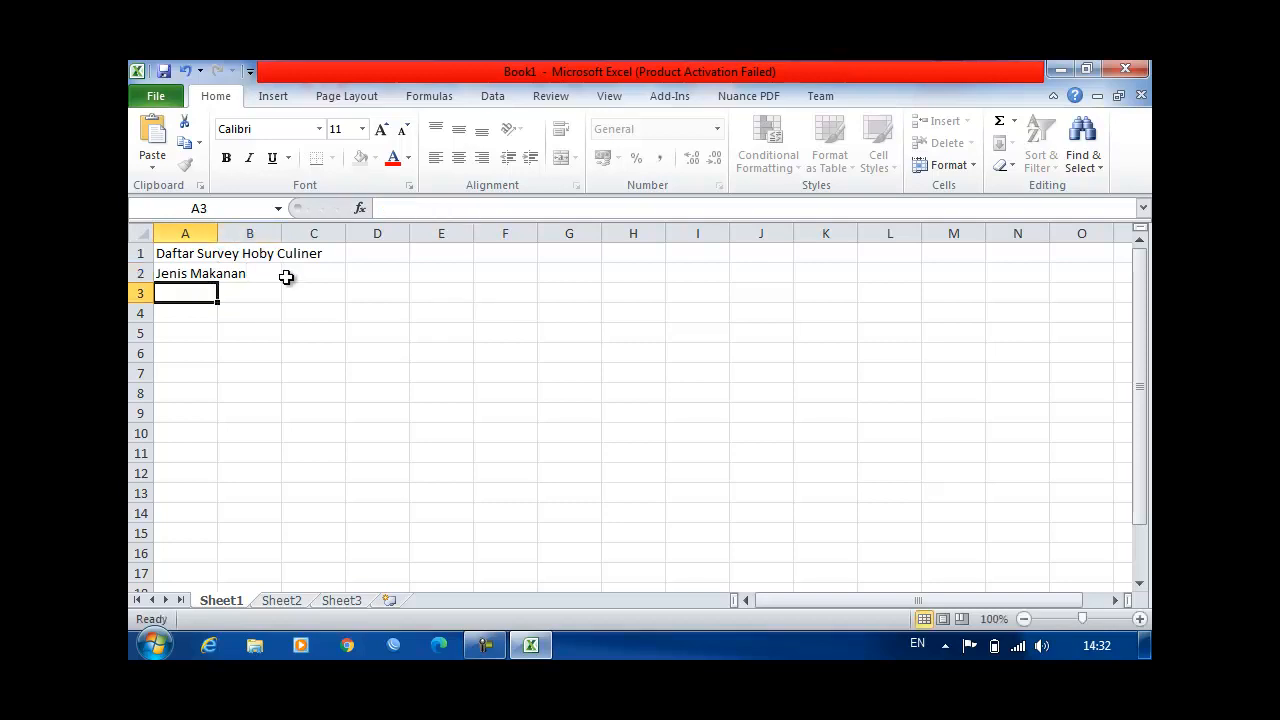
pyautogui.moveTo(218, 225); pyautogui.dragTo(264, 226)
# Step: Enter the heading "Jumlah Penggemar" in cell B2 and widen column B to fit it
pyautogui.click(314, 270)
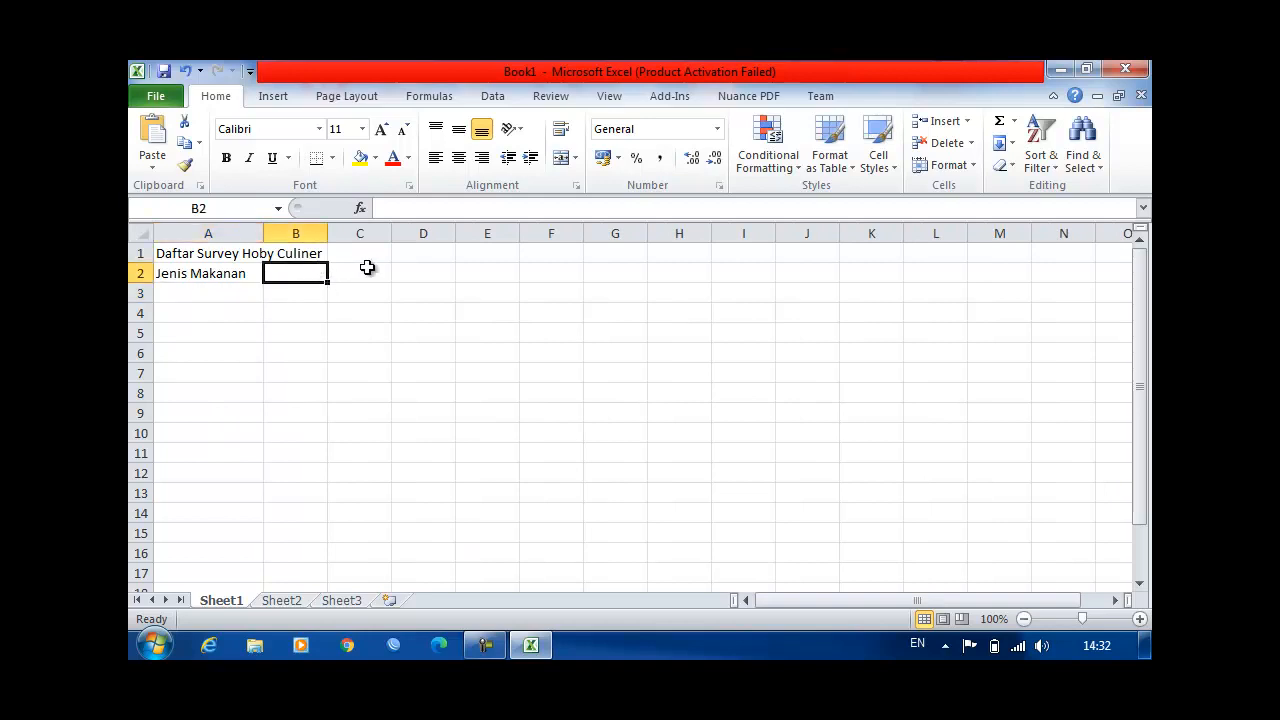
pyautogui.write('Jumlah ')
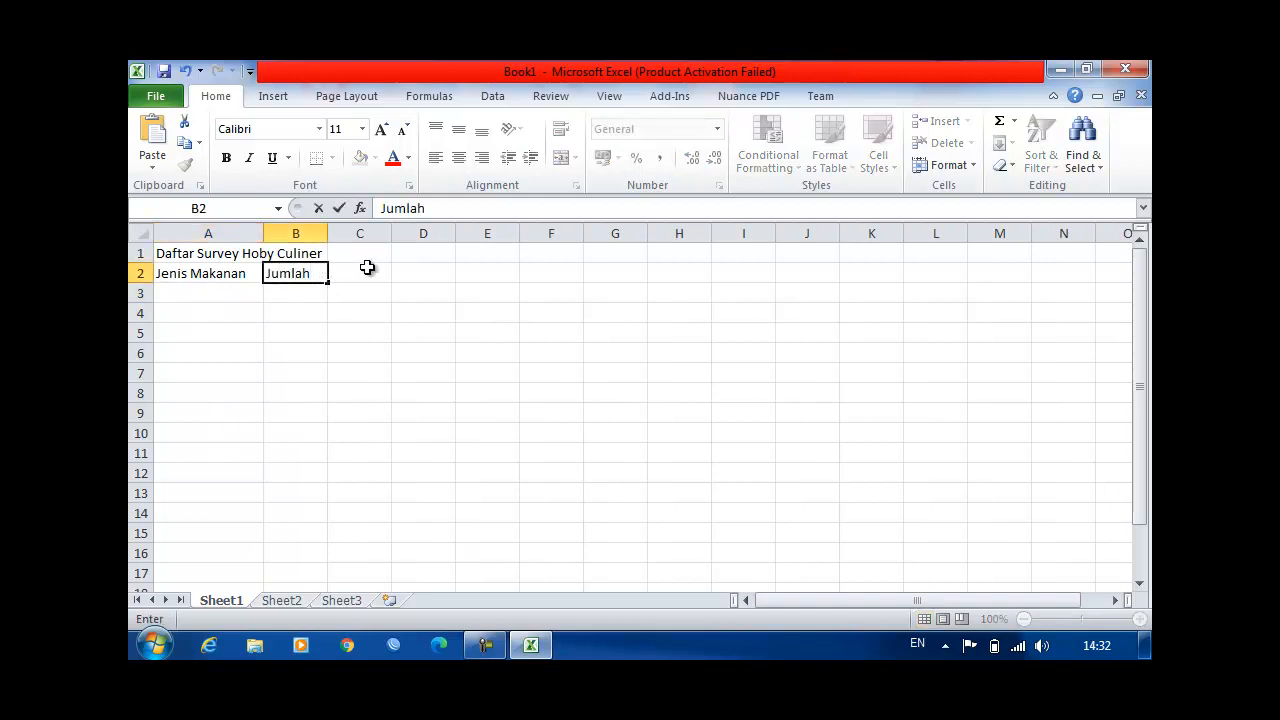
pyautogui.write('Penge')
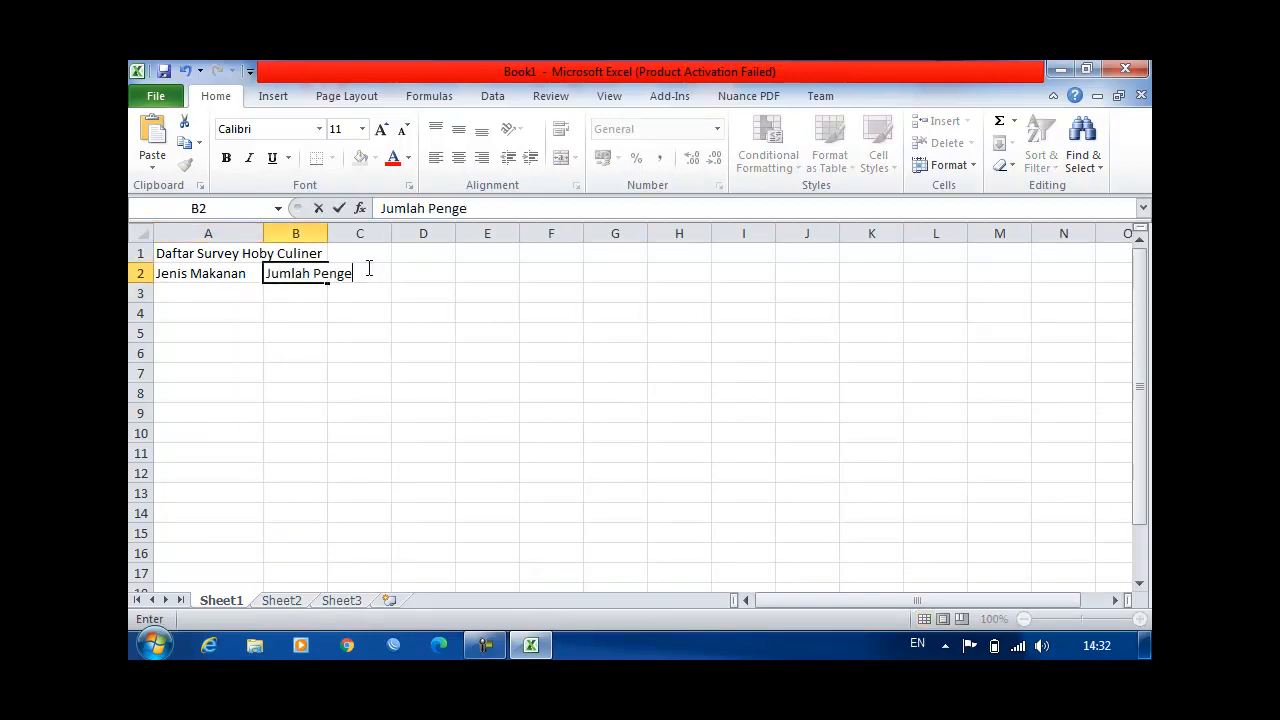
pyautogui.write('gmar')
pyautogui.press('Return')
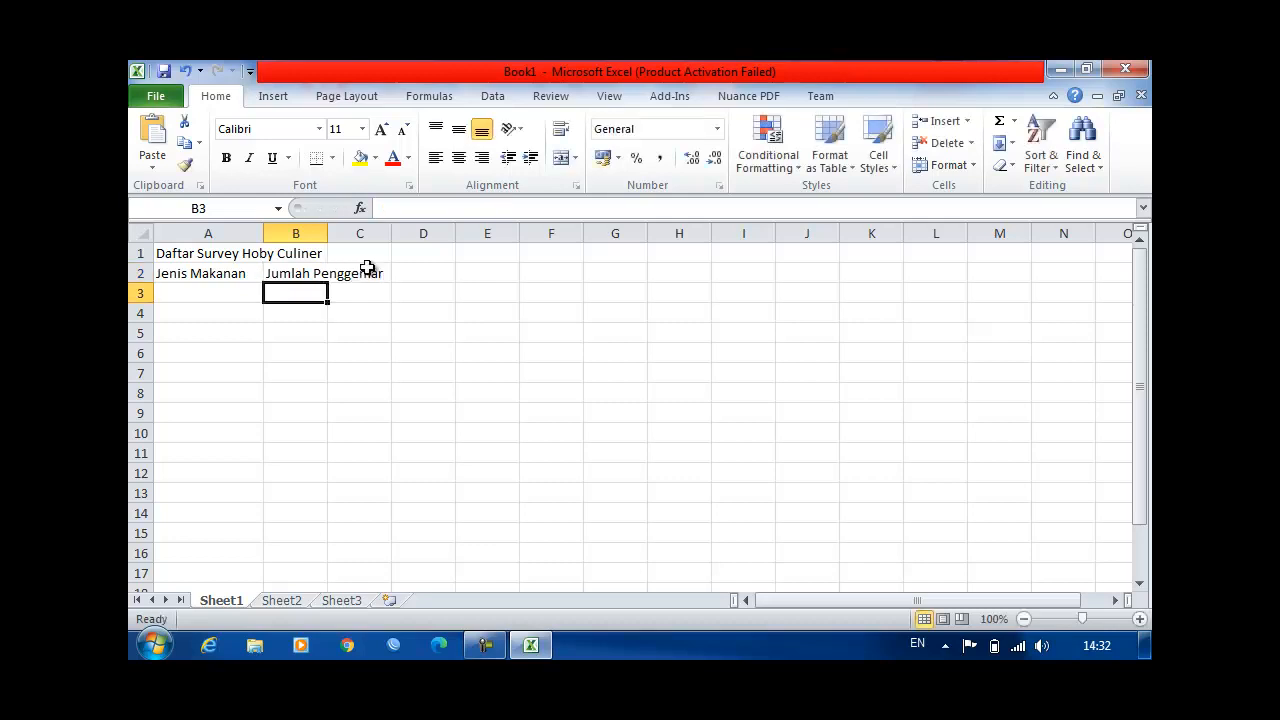
pyautogui.moveTo(329, 234); pyautogui.dragTo(424, 233)
# Step: Move the two column headings from A2:B2 down to A4:B4
pyautogui.click(140, 273)
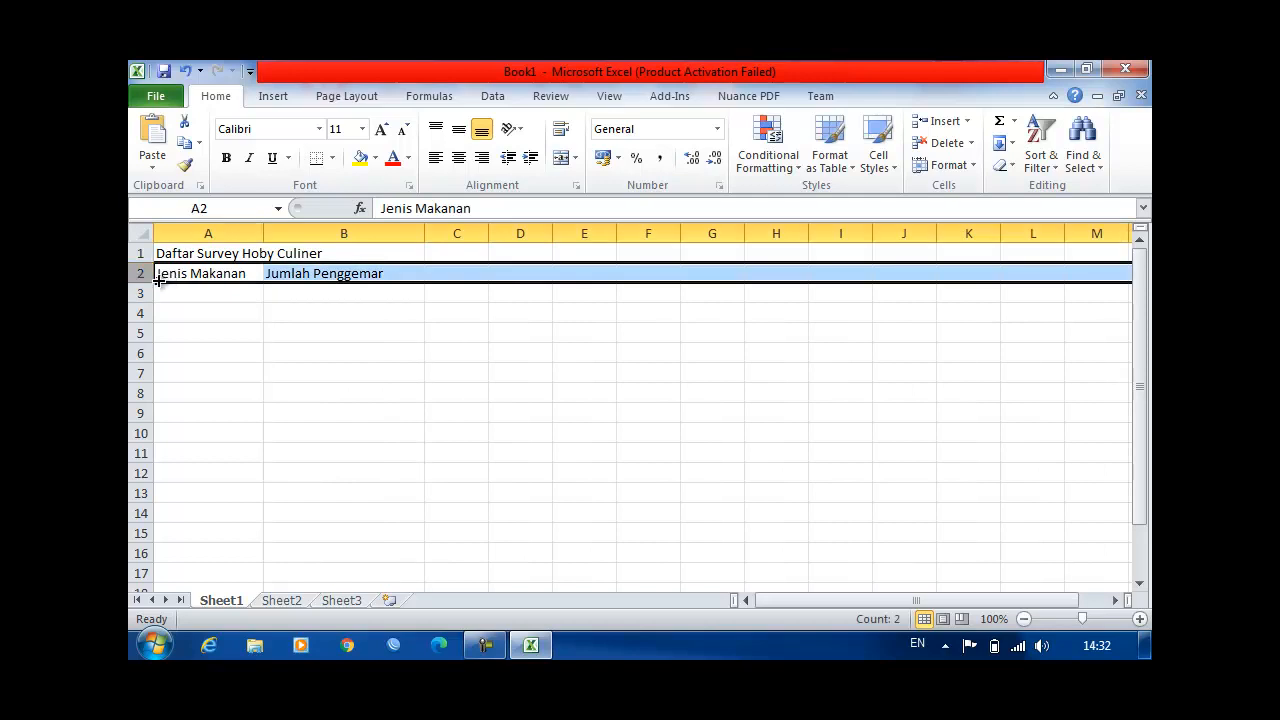
pyautogui.click(157, 314)
pyautogui.click(205, 274)
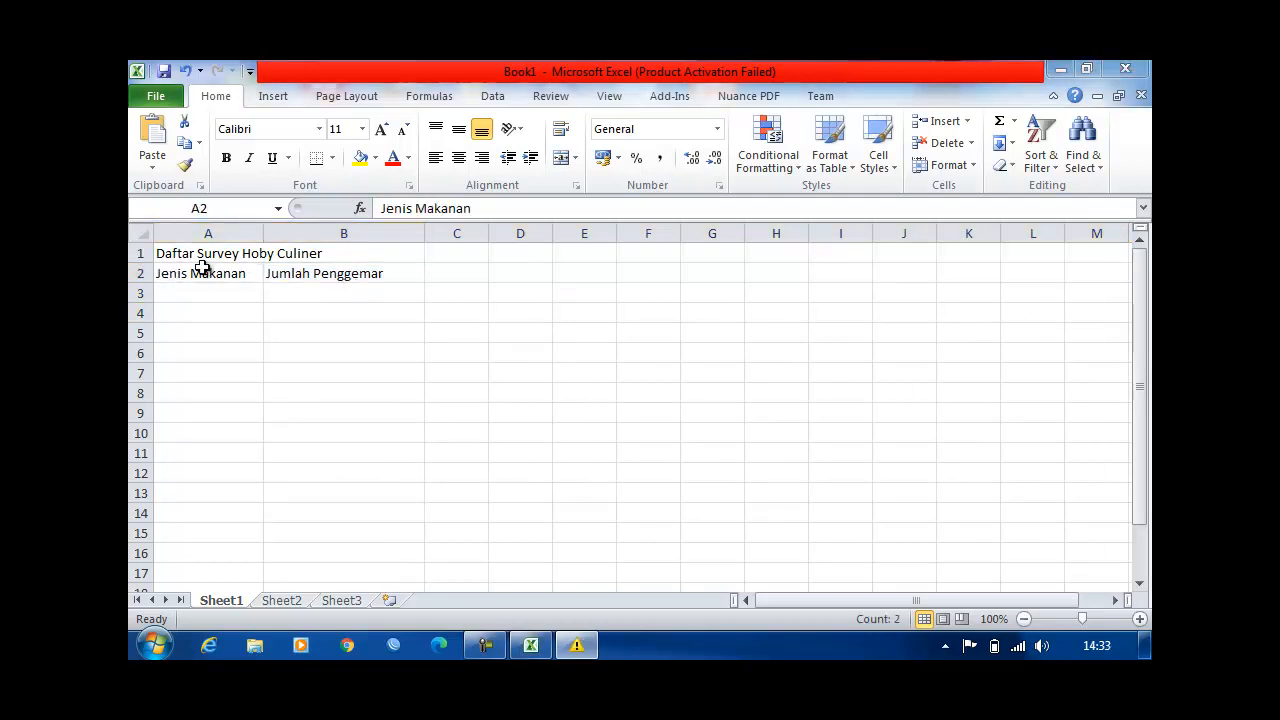
pyautogui.hotkey('shift', 'Right')
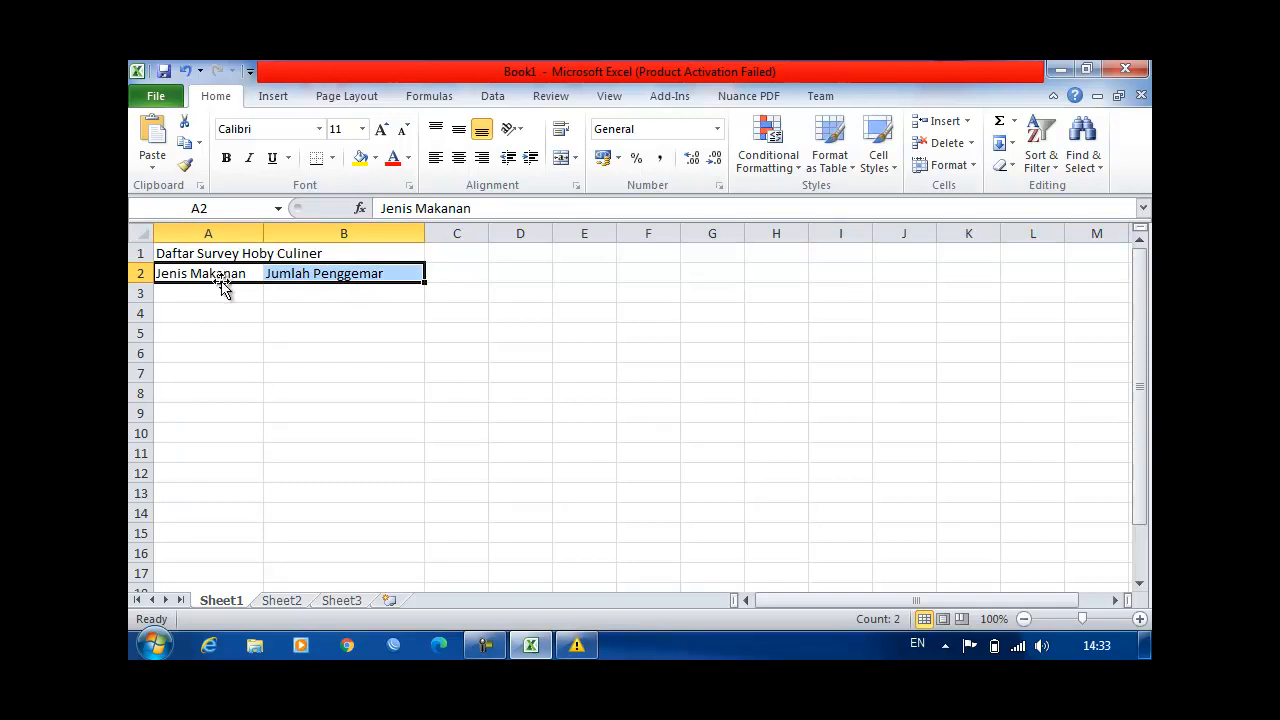
pyautogui.click(222, 273)
pyautogui.moveTo(222, 273); pyautogui.dragTo(380, 294)
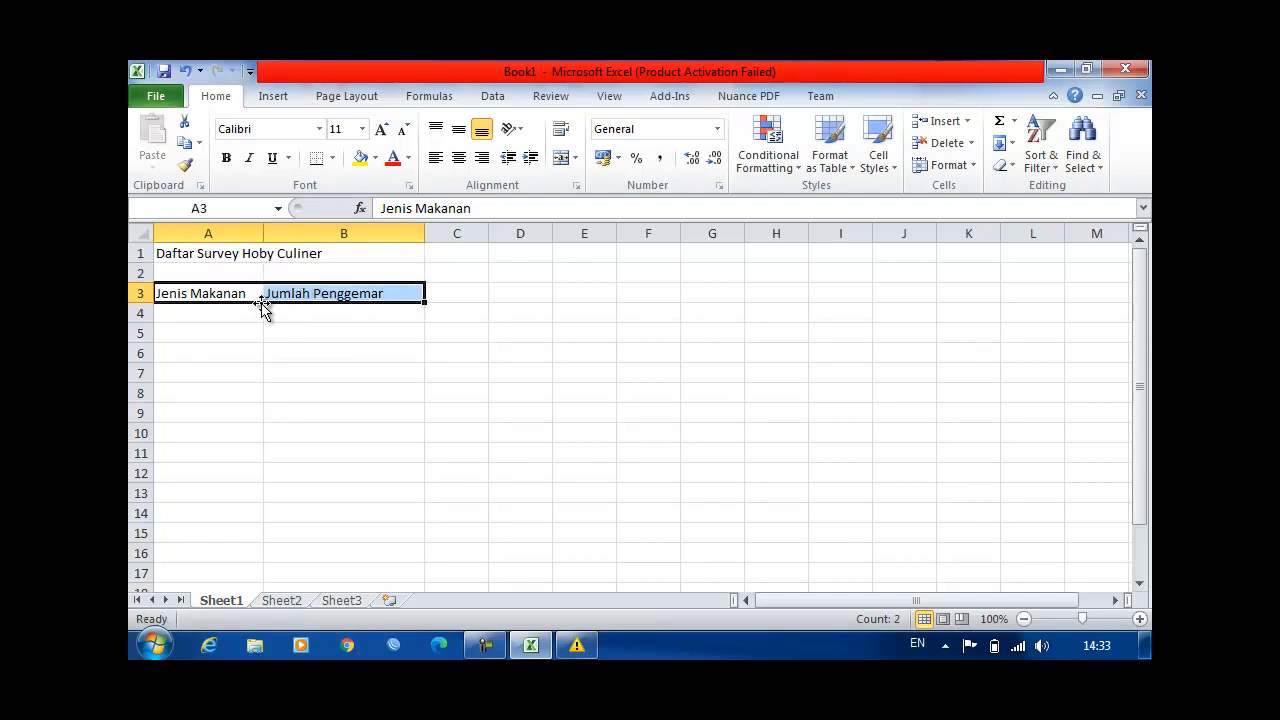
pyautogui.moveTo(261, 304)
pyautogui.mouseDown()
pyautogui.moveTo(263, 331)
pyautogui.moveTo(264, 318)
pyautogui.moveTo(241, 313)
pyautogui.mouseUp()
# Step: Enter the subtitle "Tahun 2020" in cell A2 below the title
pyautogui.click(254, 273)
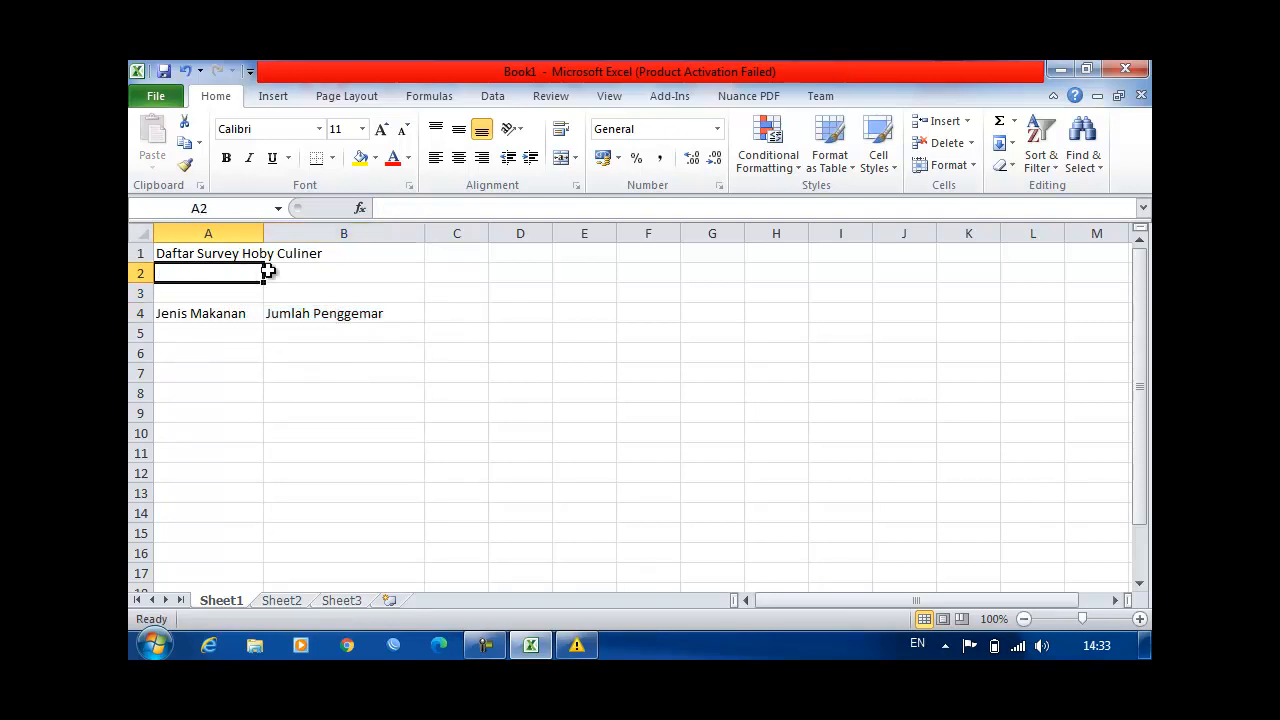
pyautogui.write('Tahiu')
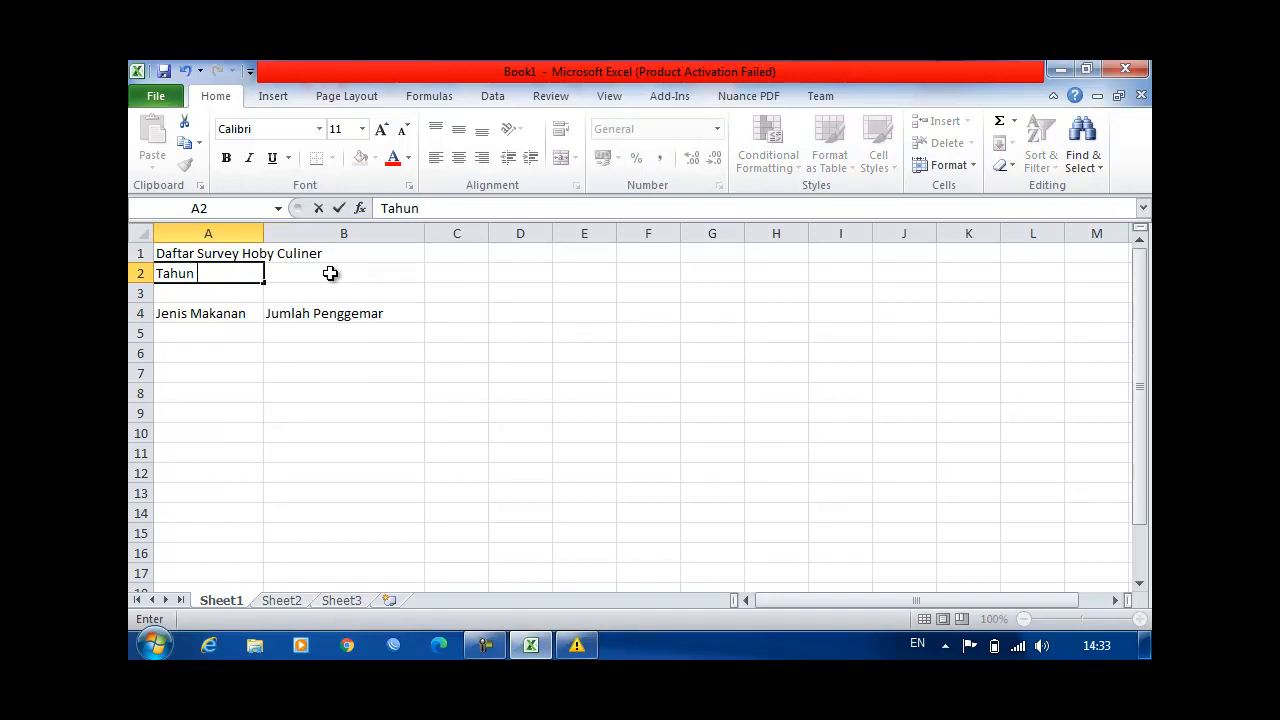
pyautogui.write(' 2020')
pyautogui.press('Return')
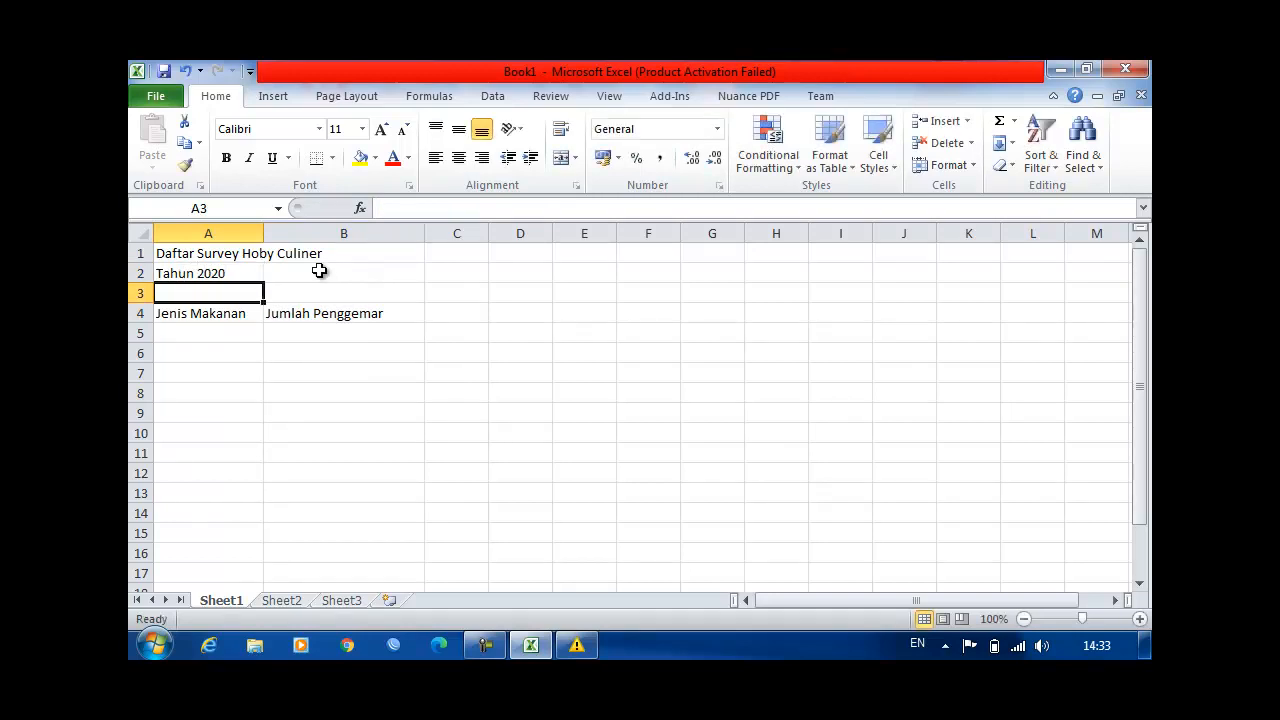
# Step: Merge and center the title across A1:B1 and copy that formatting to the subtitle in A2:B2
pyautogui.moveTo(220, 252); pyautogui.dragTo(356, 251)
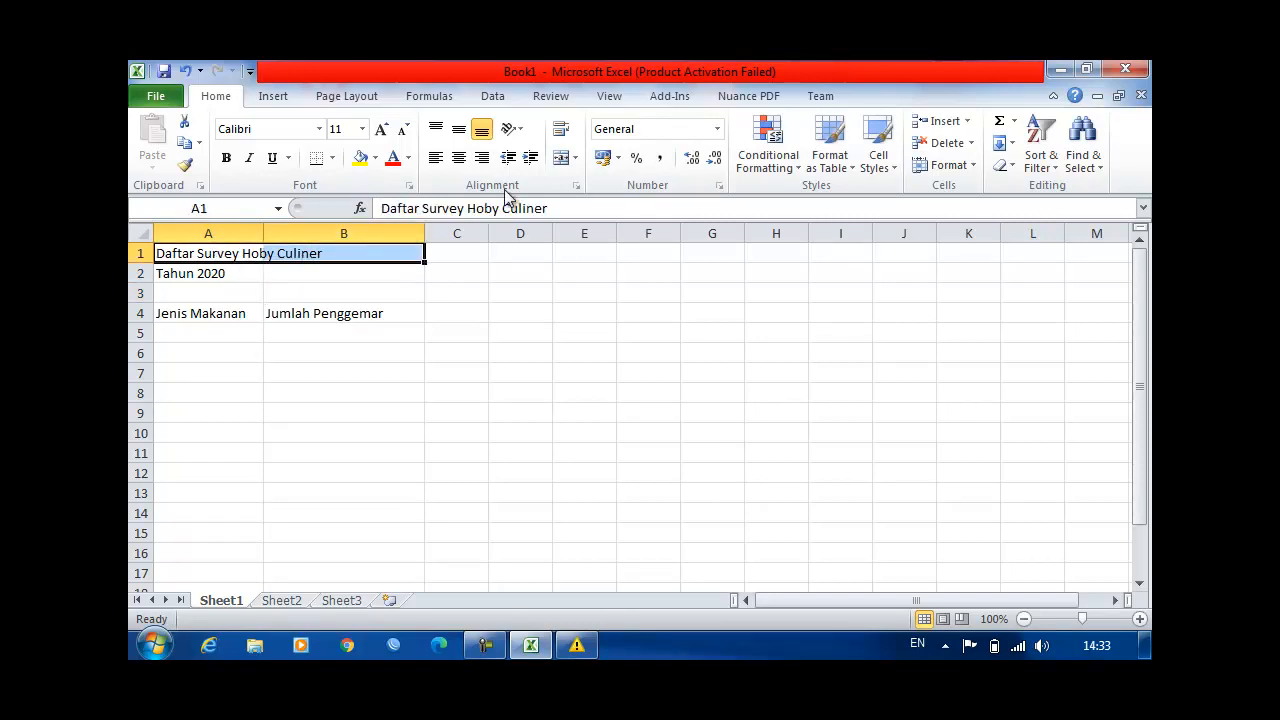
pyautogui.click(562, 159)
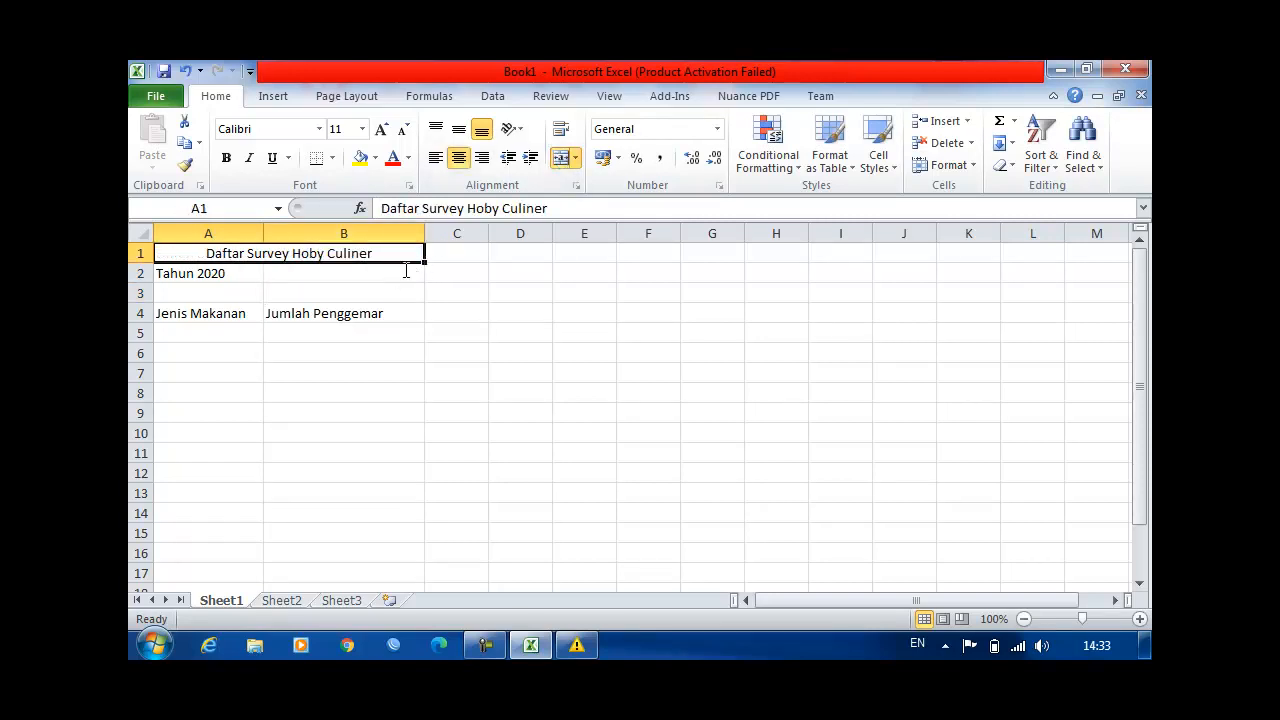
pyautogui.click(186, 164)
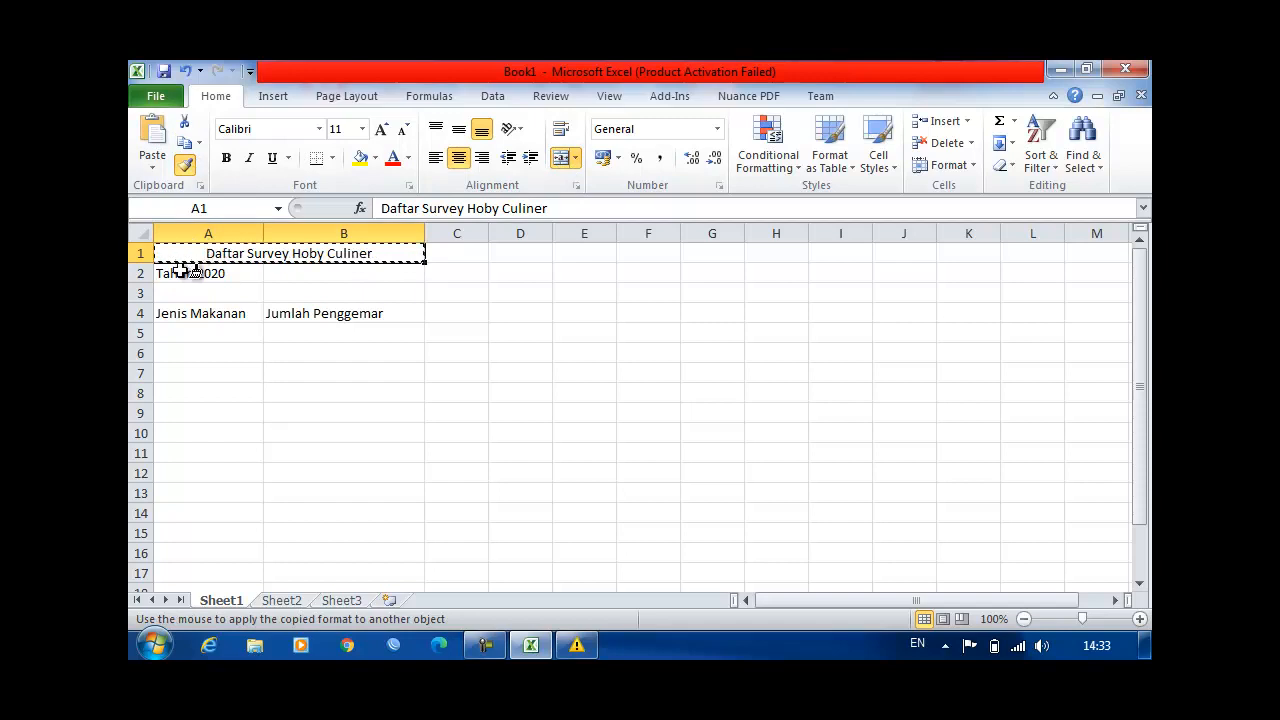
pyautogui.moveTo(177, 274); pyautogui.dragTo(350, 279)
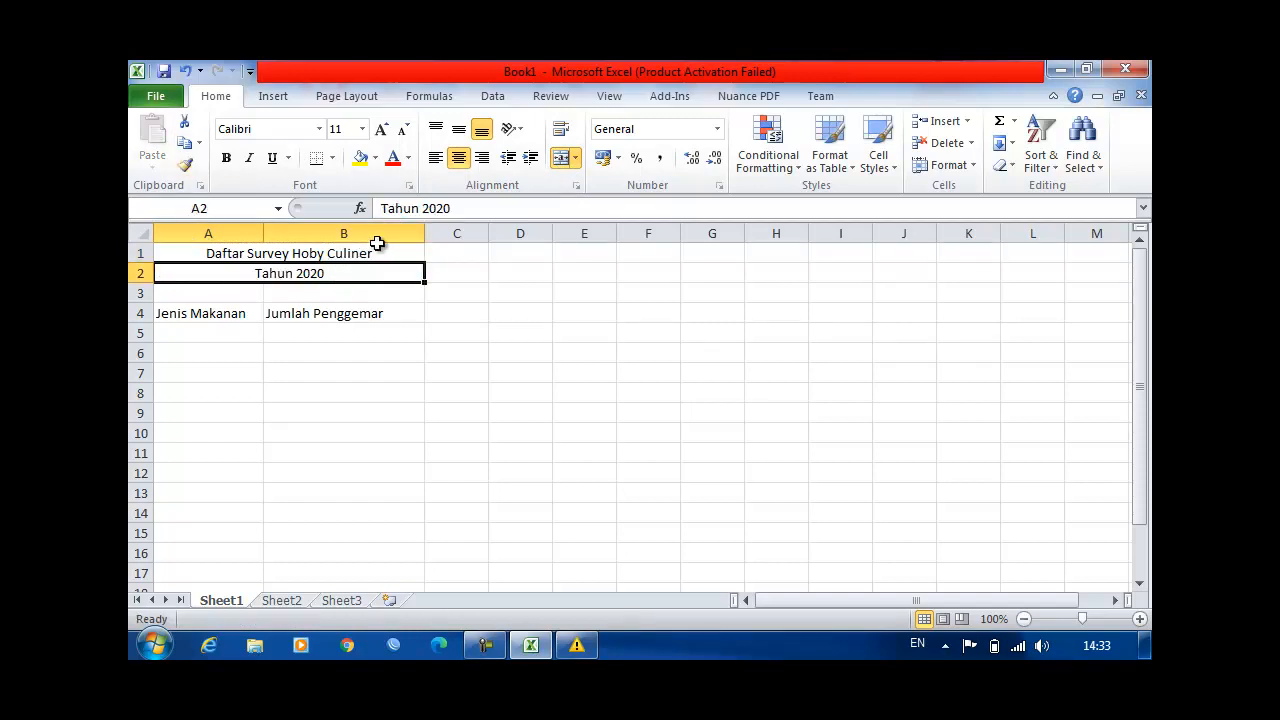
# Step: Format both title lines in bold at font size 14 and widen column A further
pyautogui.keyDown('shift'); pyautogui.click(381, 253); pyautogui.keyUp('shift')
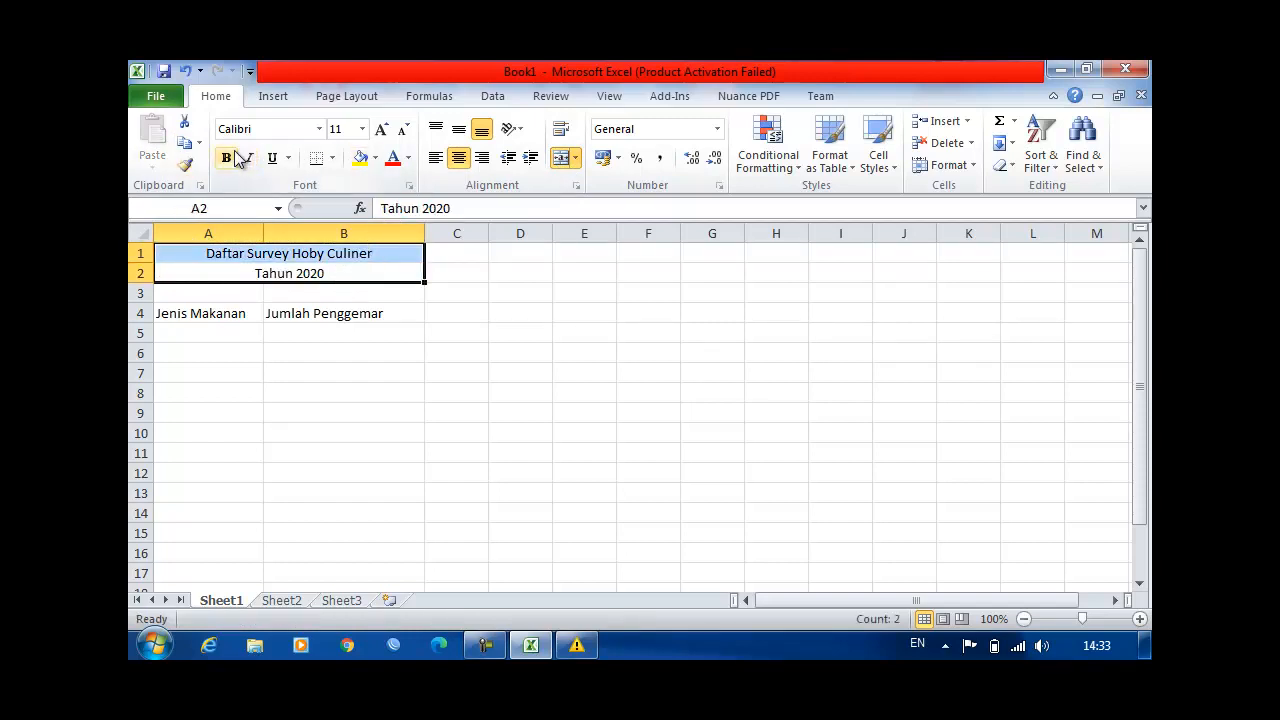
pyautogui.click(381, 129)
pyautogui.click(382, 130)
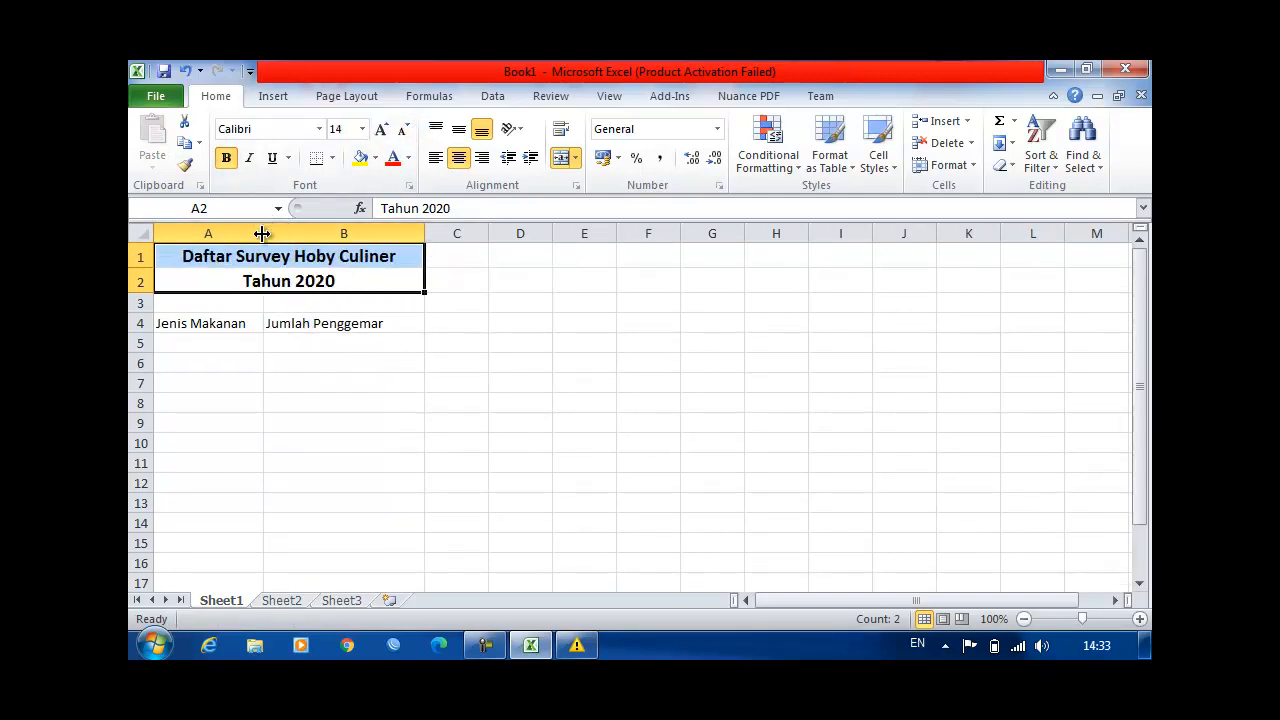
pyautogui.moveTo(264, 233); pyautogui.dragTo(311, 235)
# Step: Enter "Sate Ayam" in cell A5 as the first food under Jenis Makanan
pyautogui.click(260, 344)
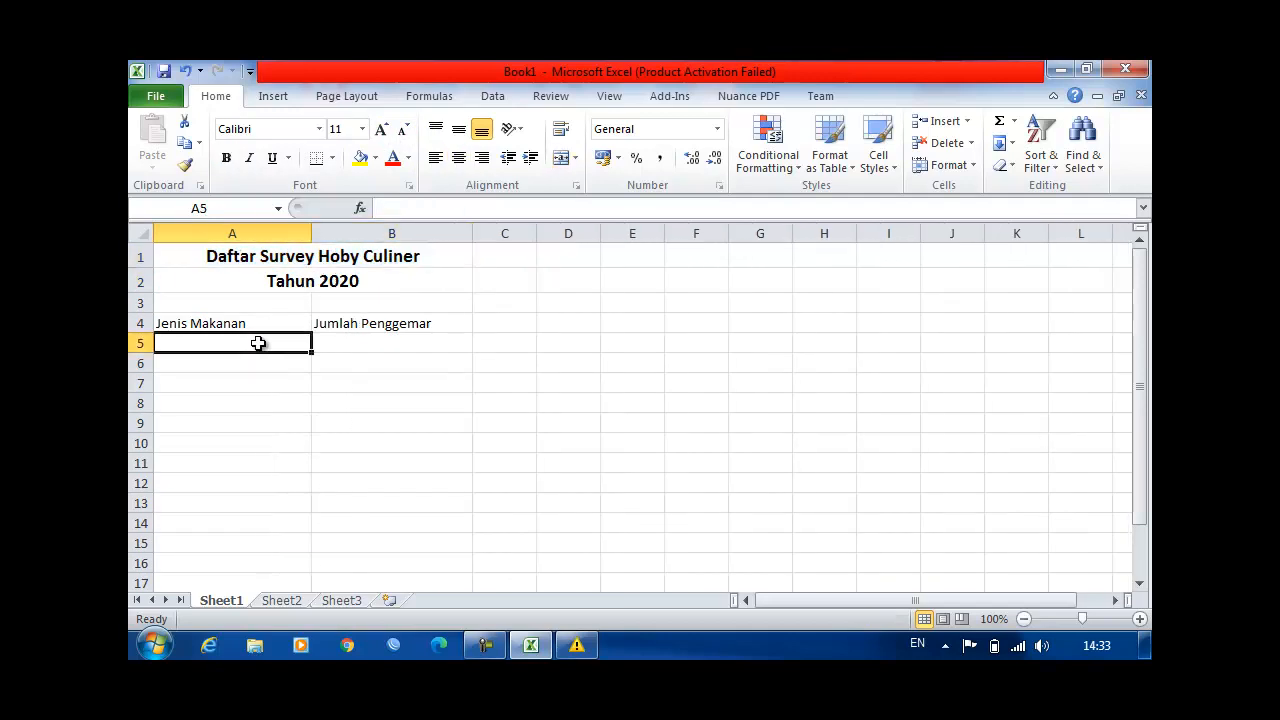
pyautogui.write('Sate')
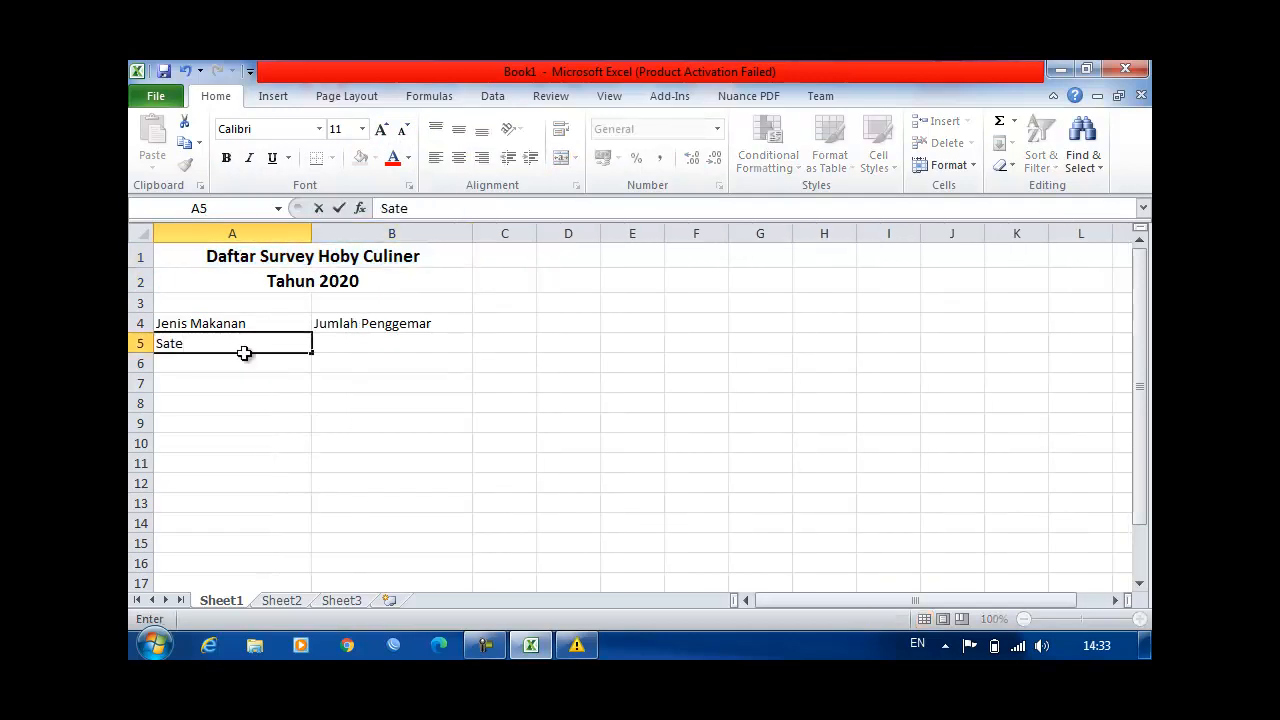
pyautogui.write(' Ayam')
pyautogui.press('Return')
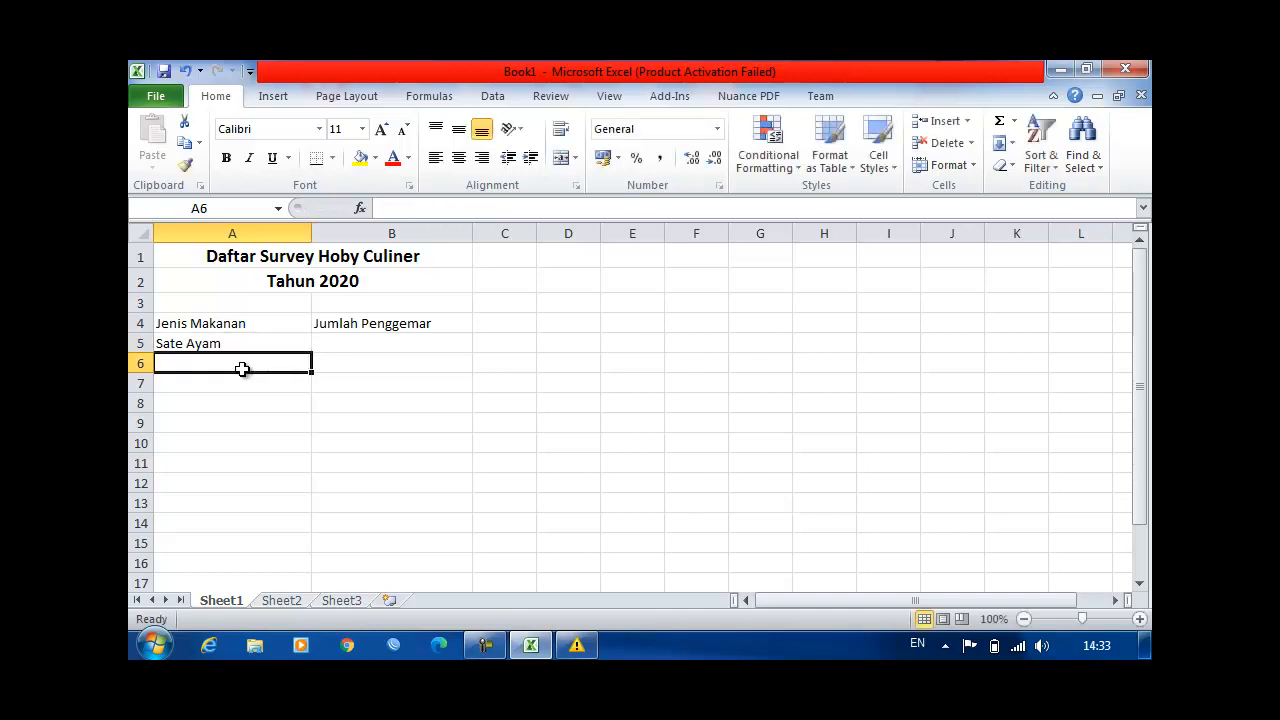
# Step: Add the foods "Sate Kambing" in cell A6 and "Bakso" in cell A7
pyautogui.write('Sate')
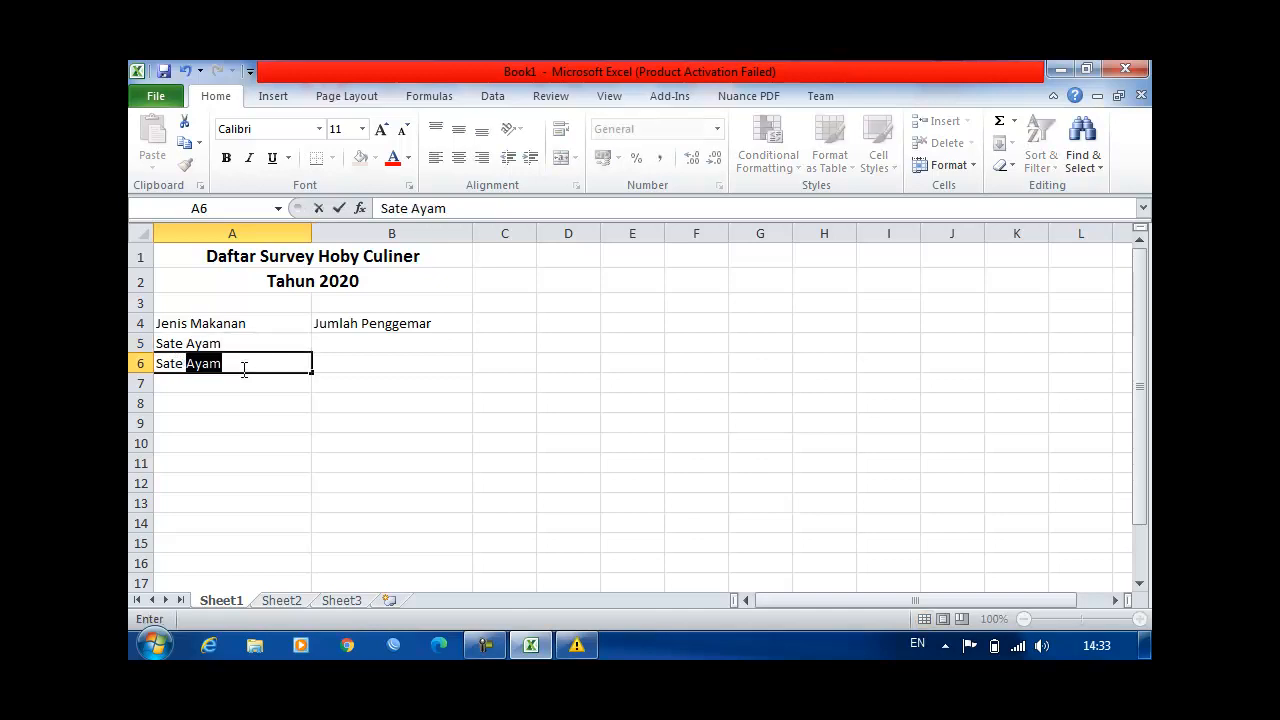
pyautogui.write(' Kambing')
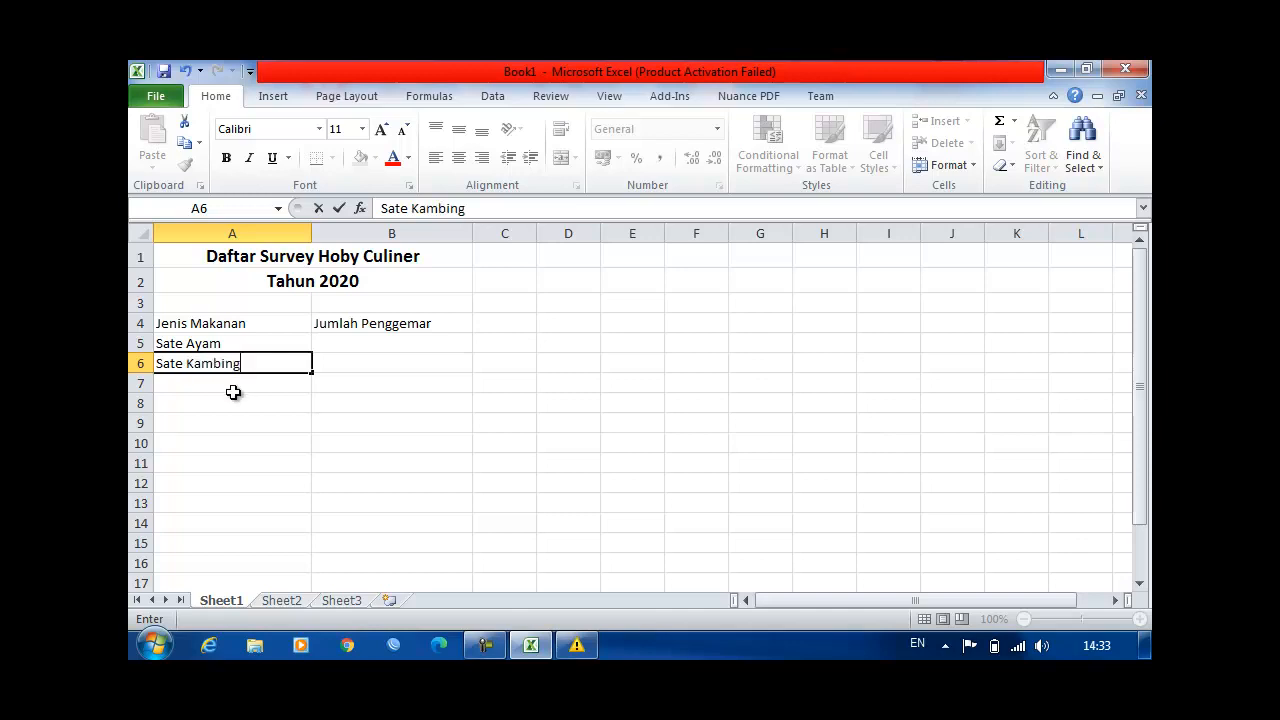
pyautogui.press('Return')
pyautogui.write('Ba')
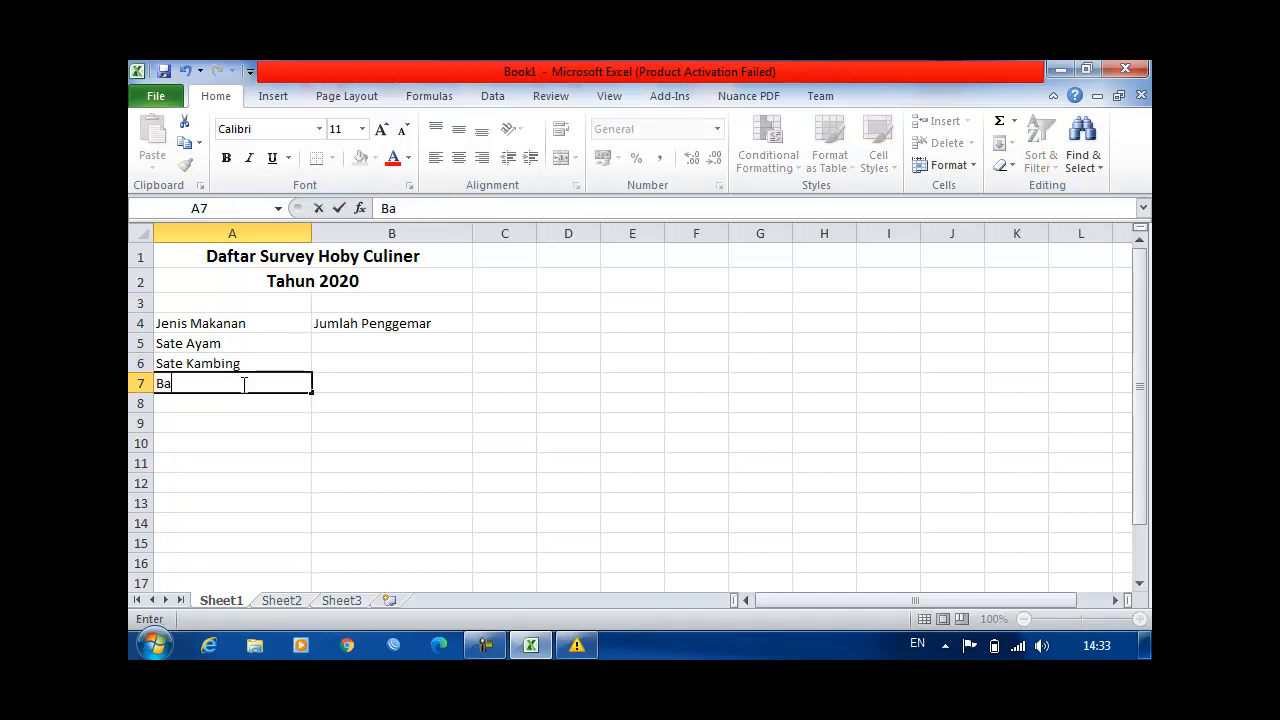
pyautogui.write('kso')
pyautogui.press('Return')
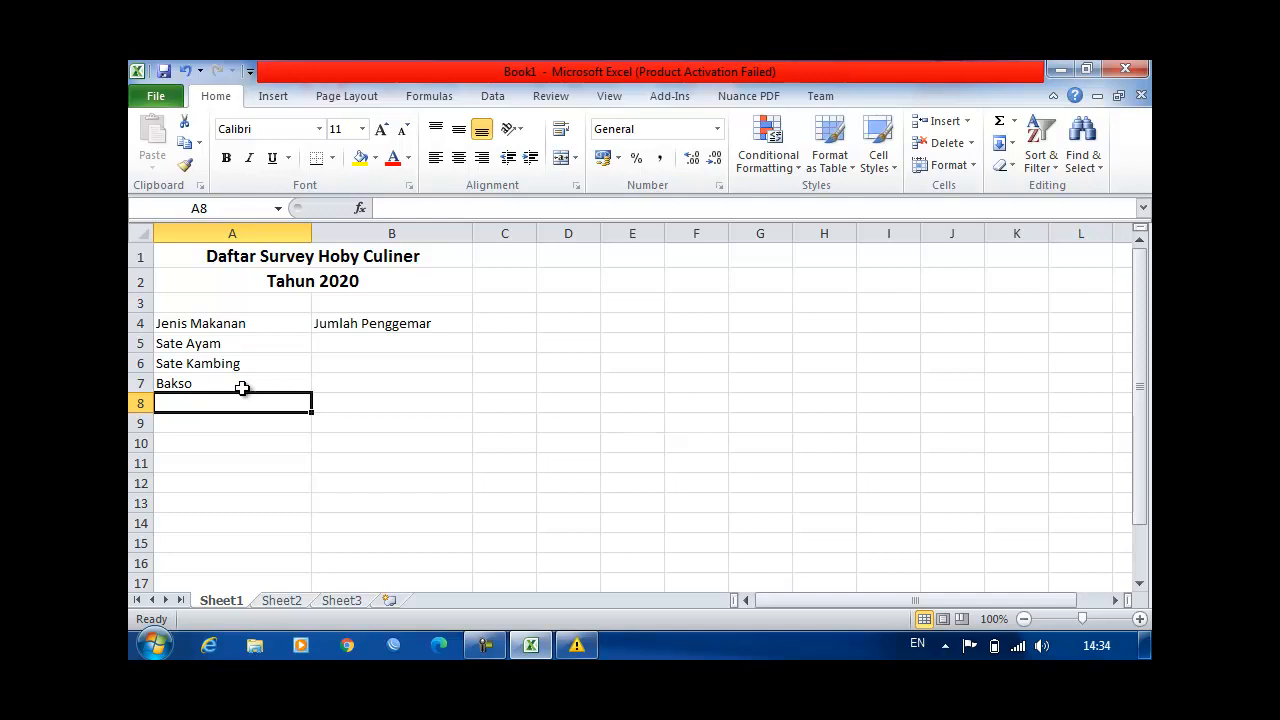
# Step: Add the foods "Nasi Goreng" in cell A8 and "Soto" in cell A9
pyautogui.write('Nasi GOr')
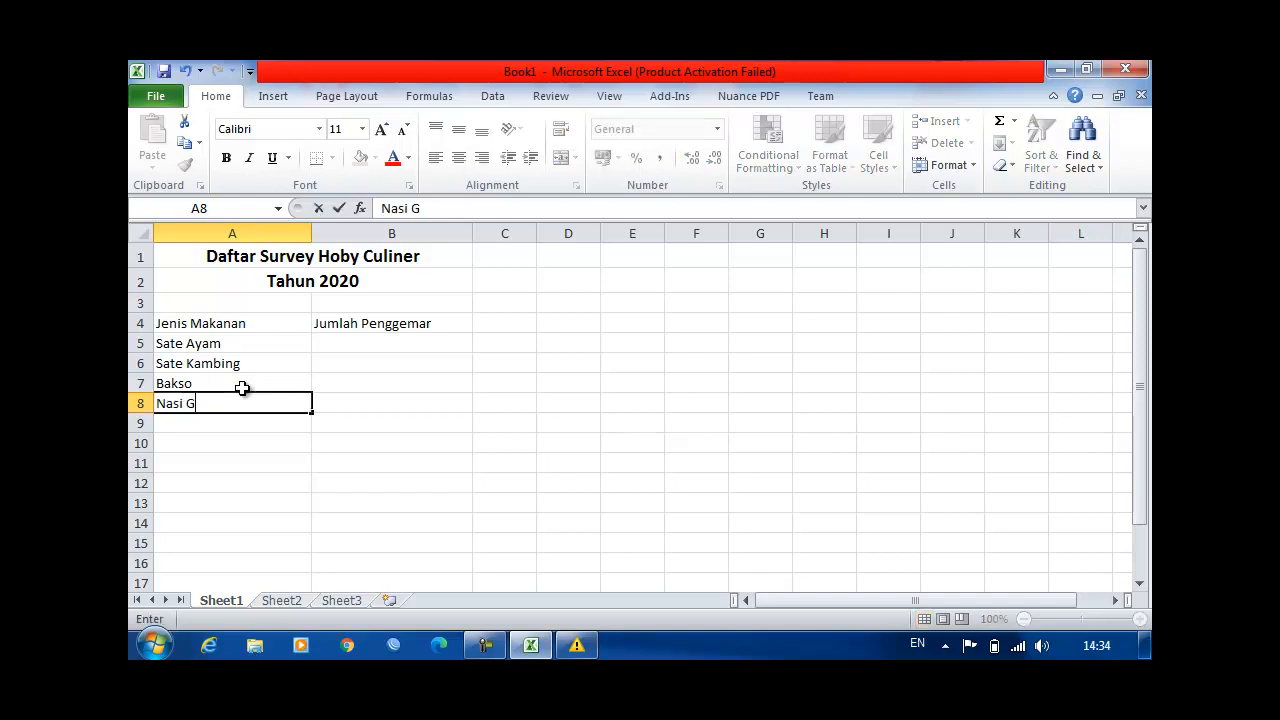
pyautogui.press('BackSpace')
pyautogui.press('BackSpace')
pyautogui.write('oreng')
pyautogui.press('Return')
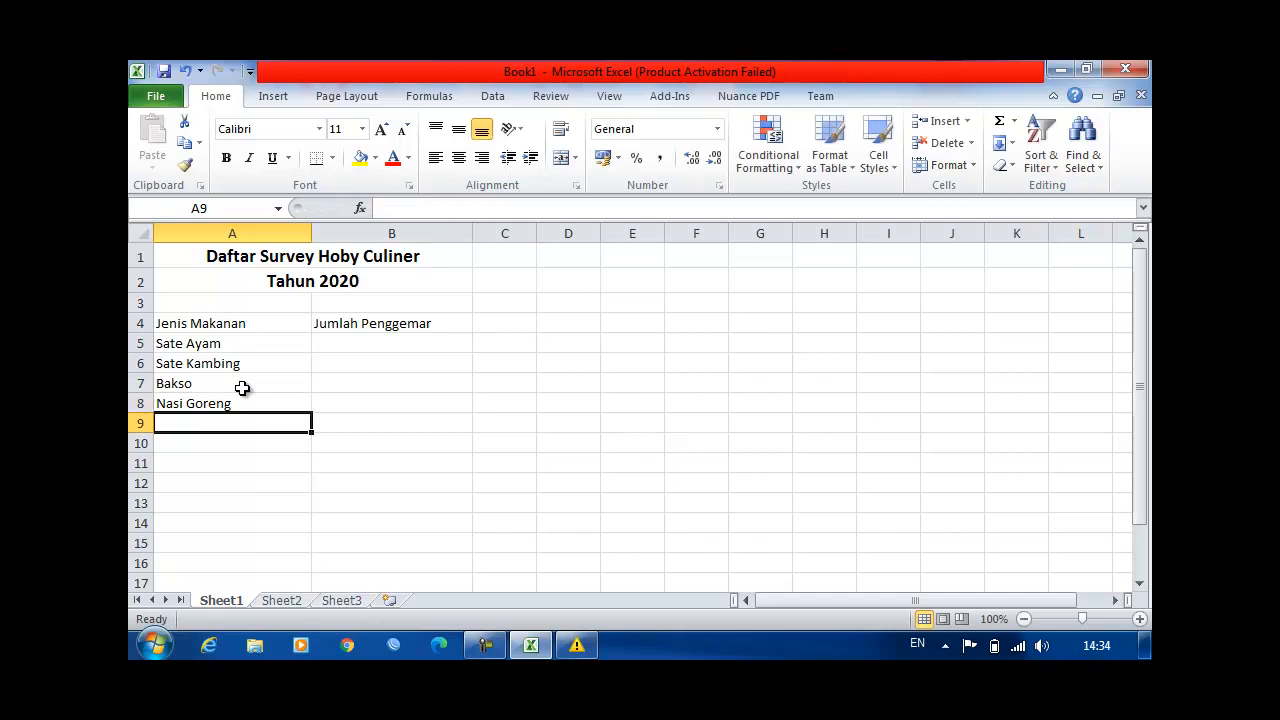
pyautogui.write('Soto')
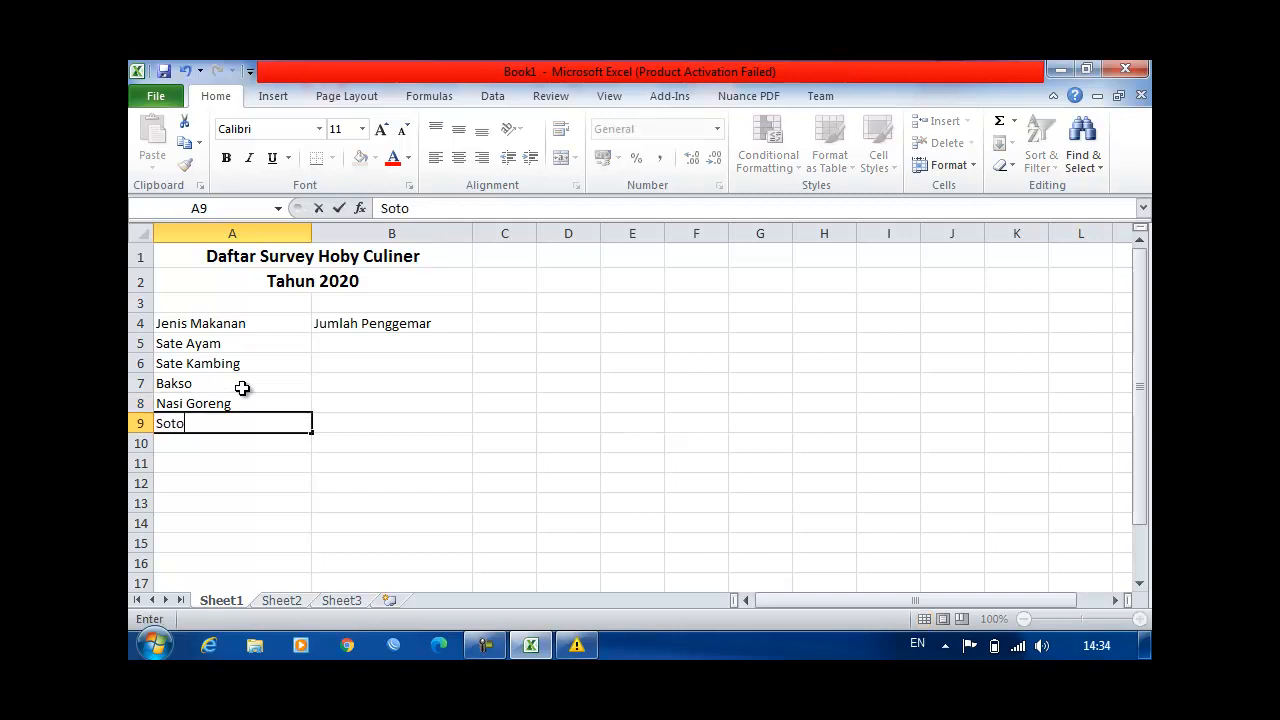
pyautogui.press('Return')
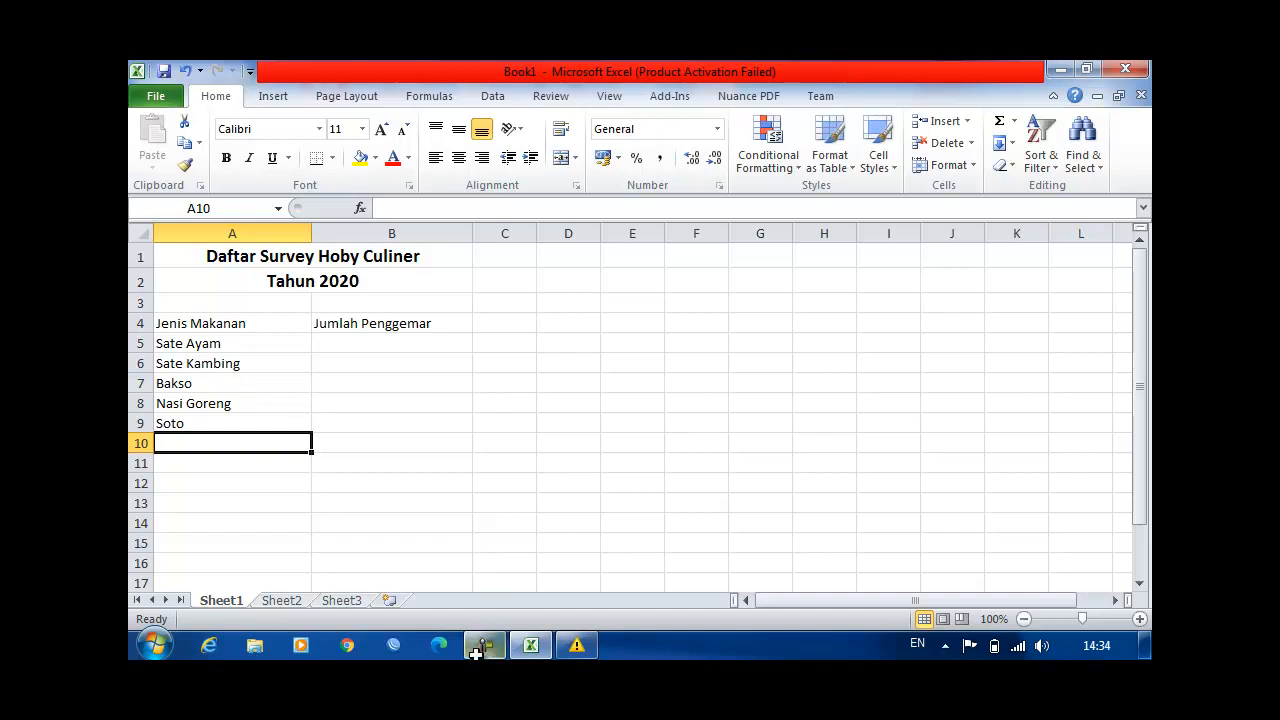
# Step: Enter 12 in cell B5 as the Jumlah Penggemar value for Sate Ayam
pyautogui.click(348, 343)
pyautogui.write('12')
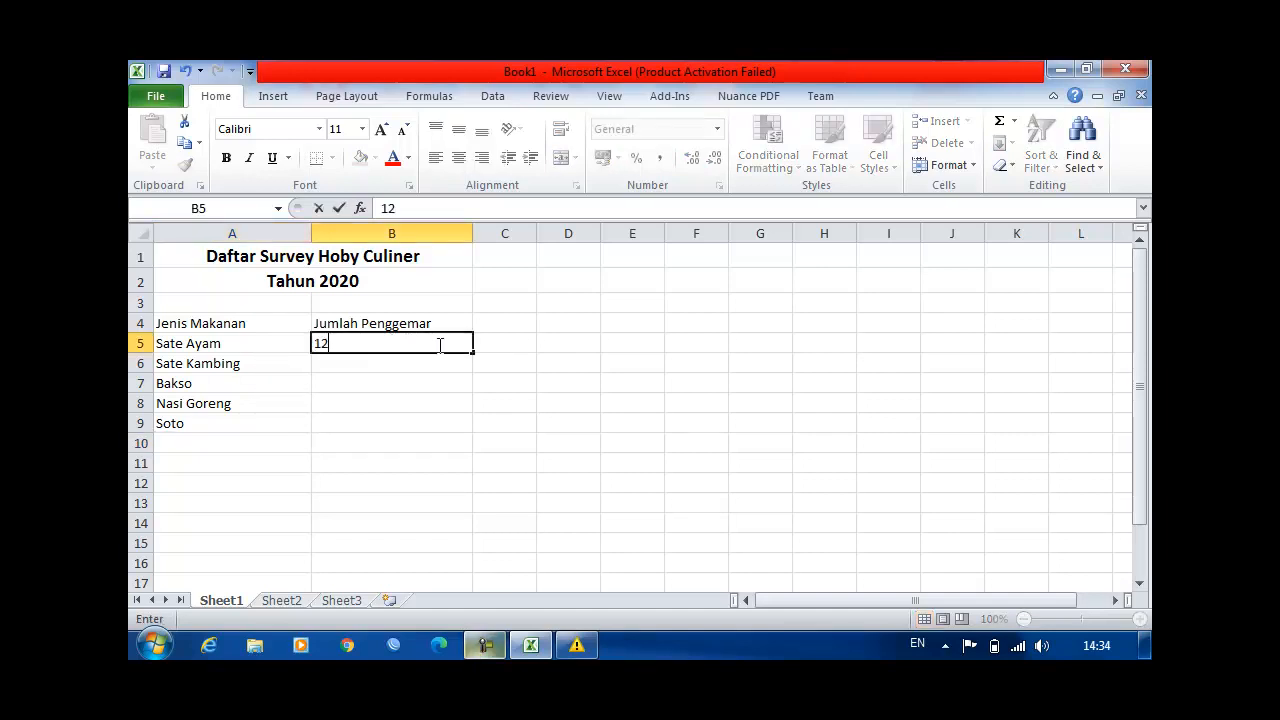
pyautogui.click(409, 370)
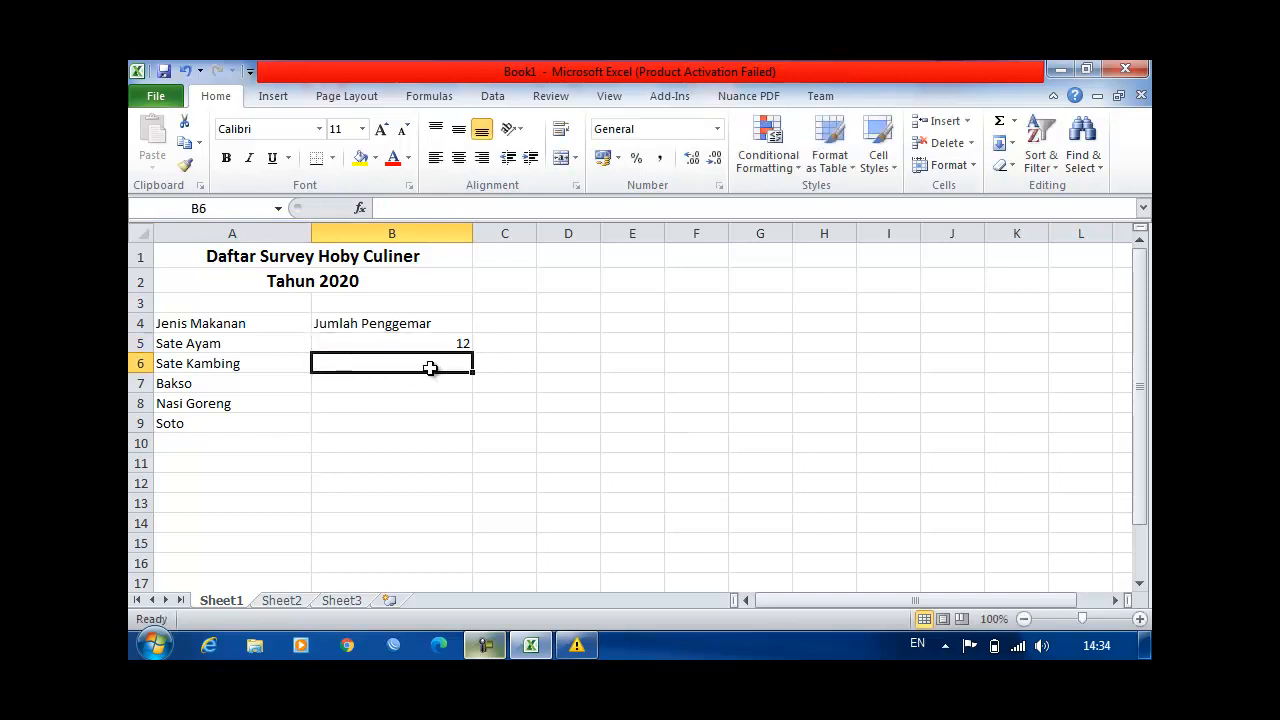
# Step: Enter the Jumlah Penggemar values 15, 25, 11 and 17 in cells B6 to B9
pyautogui.write('15')
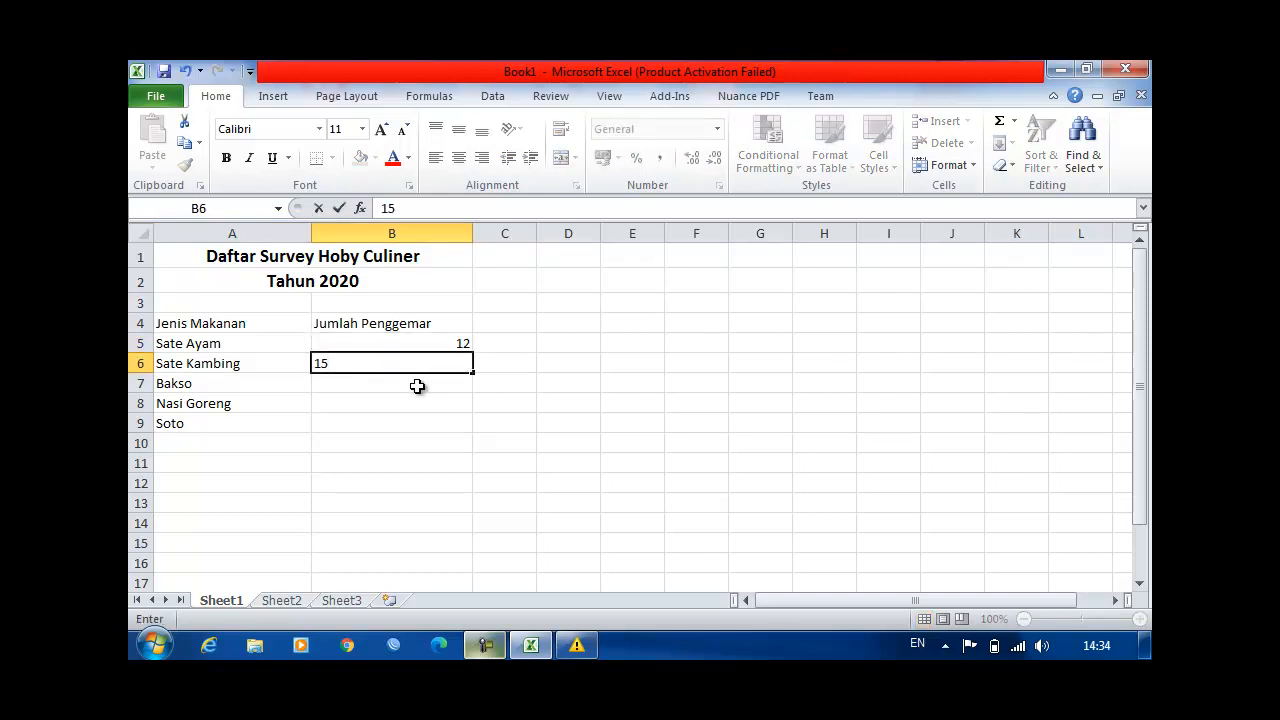
pyautogui.click(417, 386)
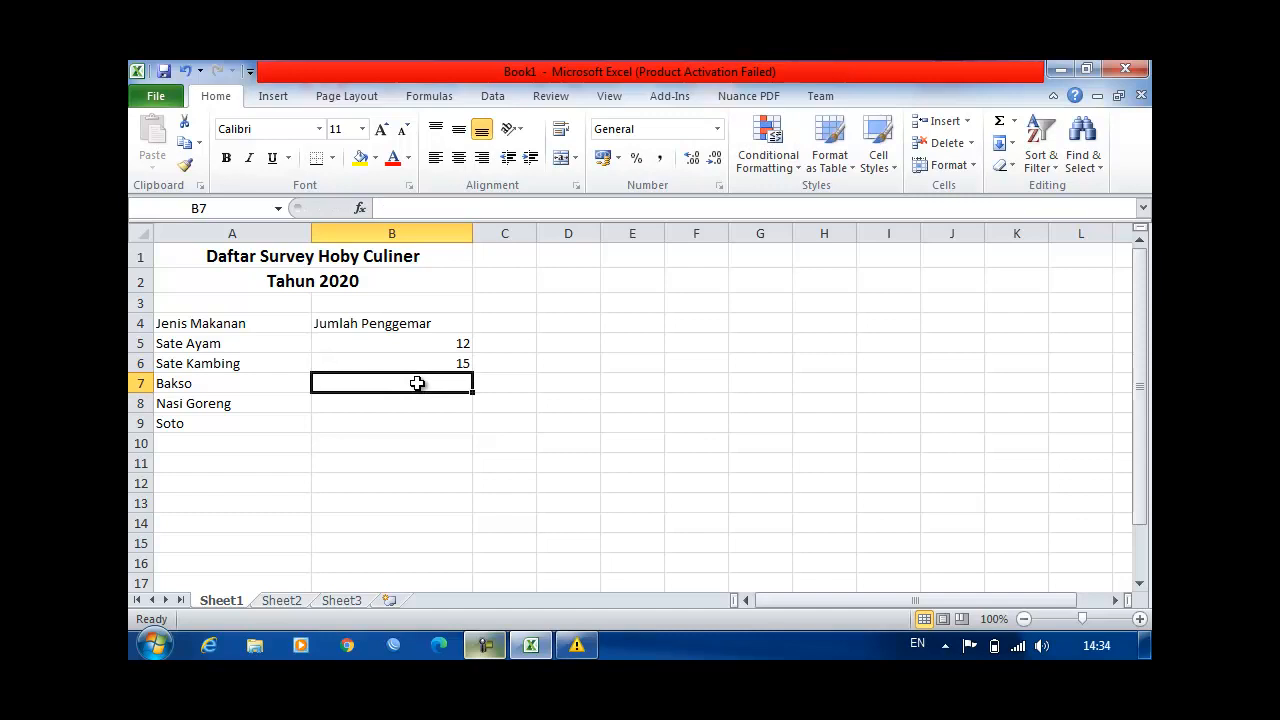
pyautogui.write('25')
pyautogui.click(408, 406)
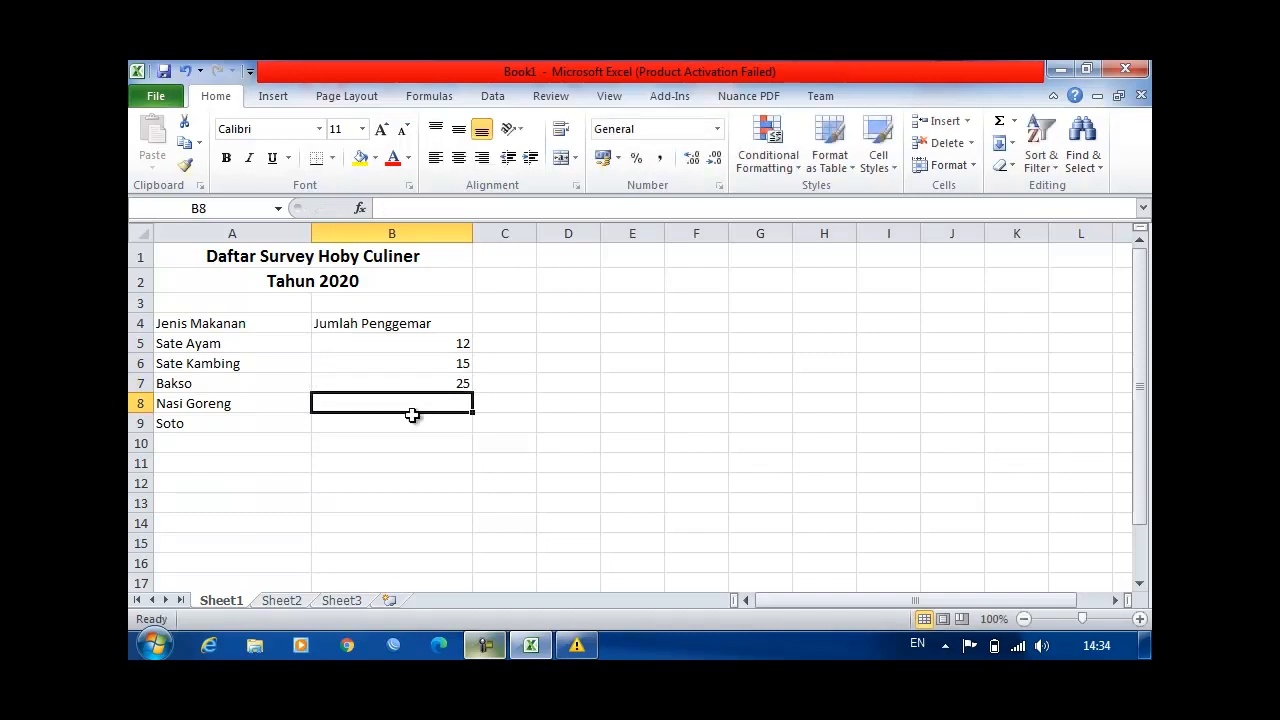
pyautogui.write('11')
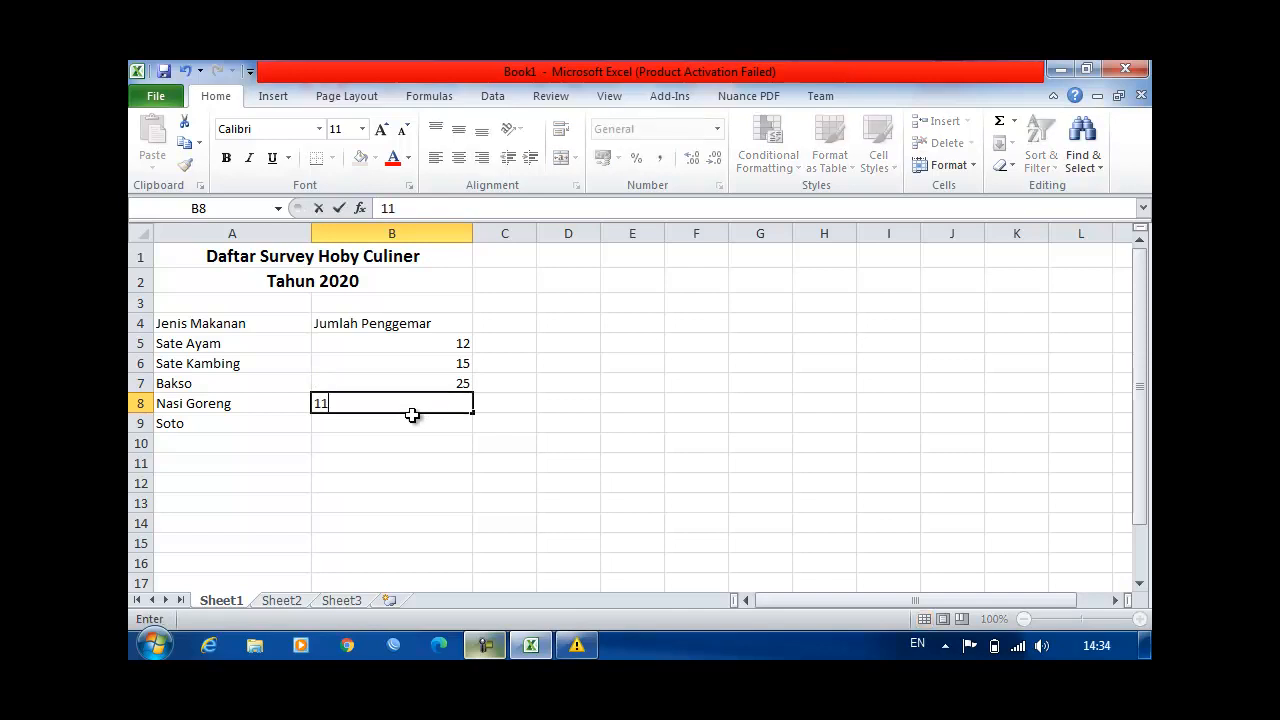
pyautogui.click(412, 423)
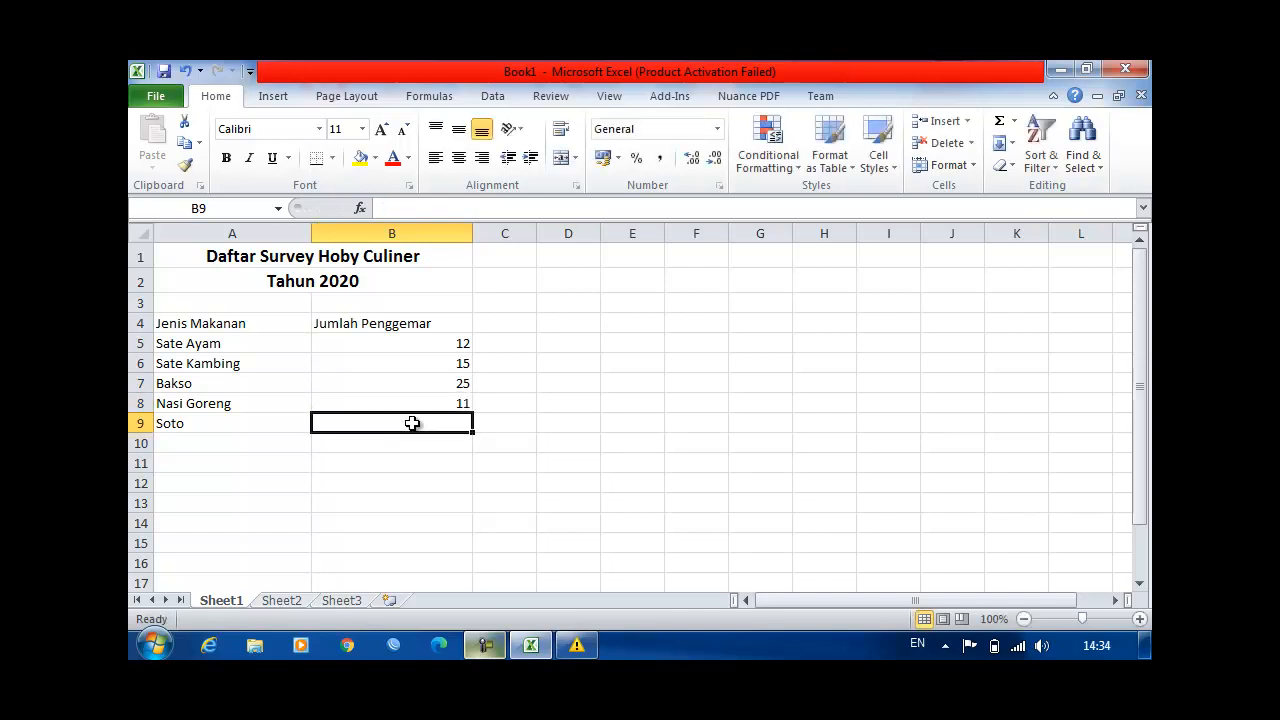
pyautogui.write('17')
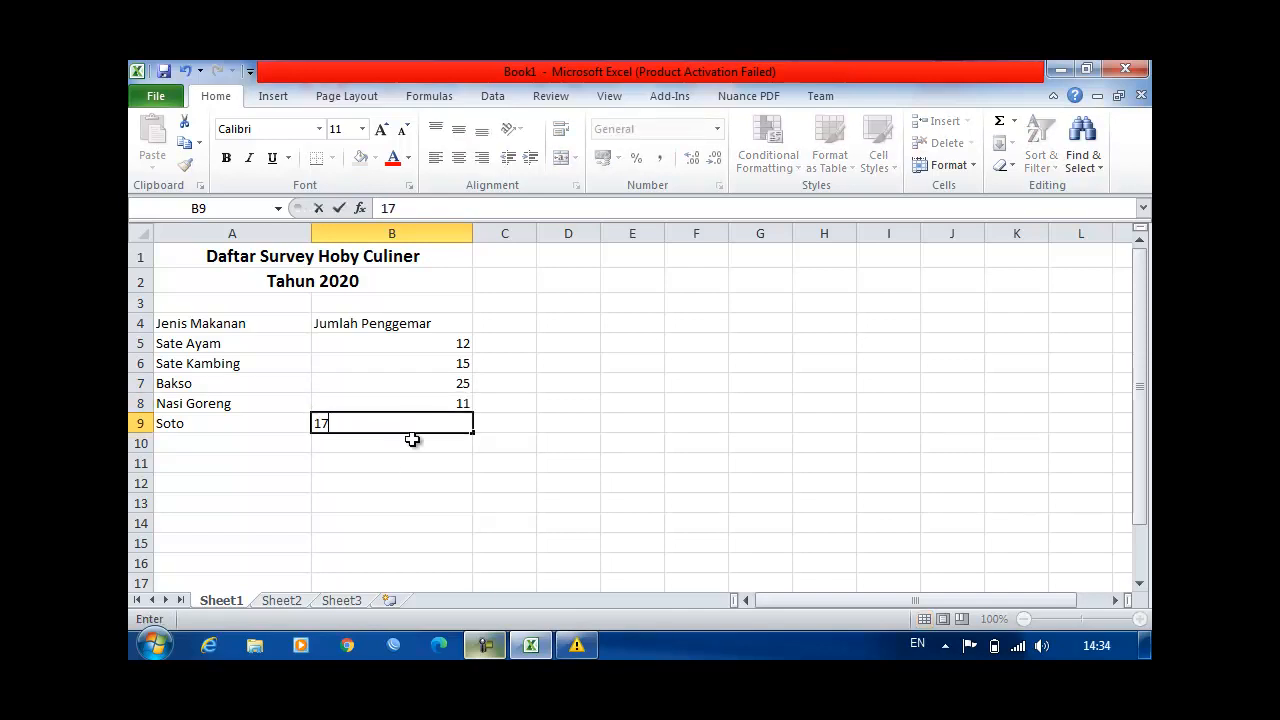
pyautogui.click(412, 468)
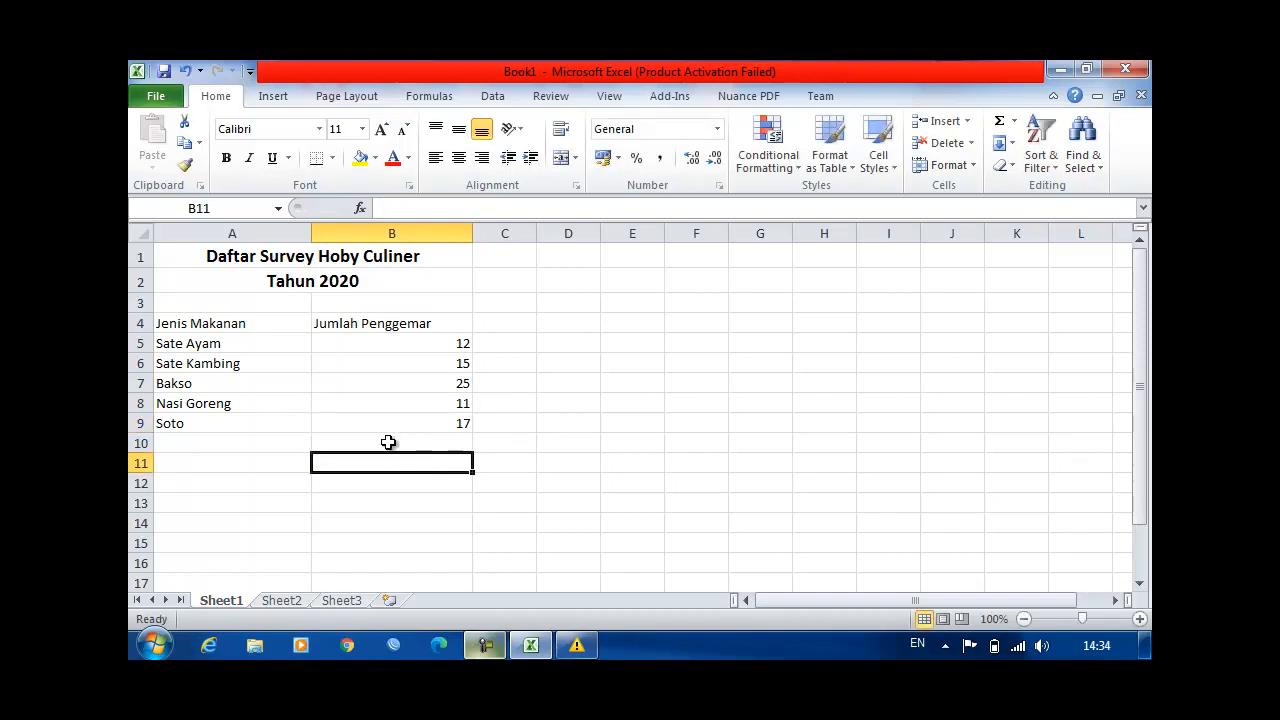
pyautogui.click(395, 430)
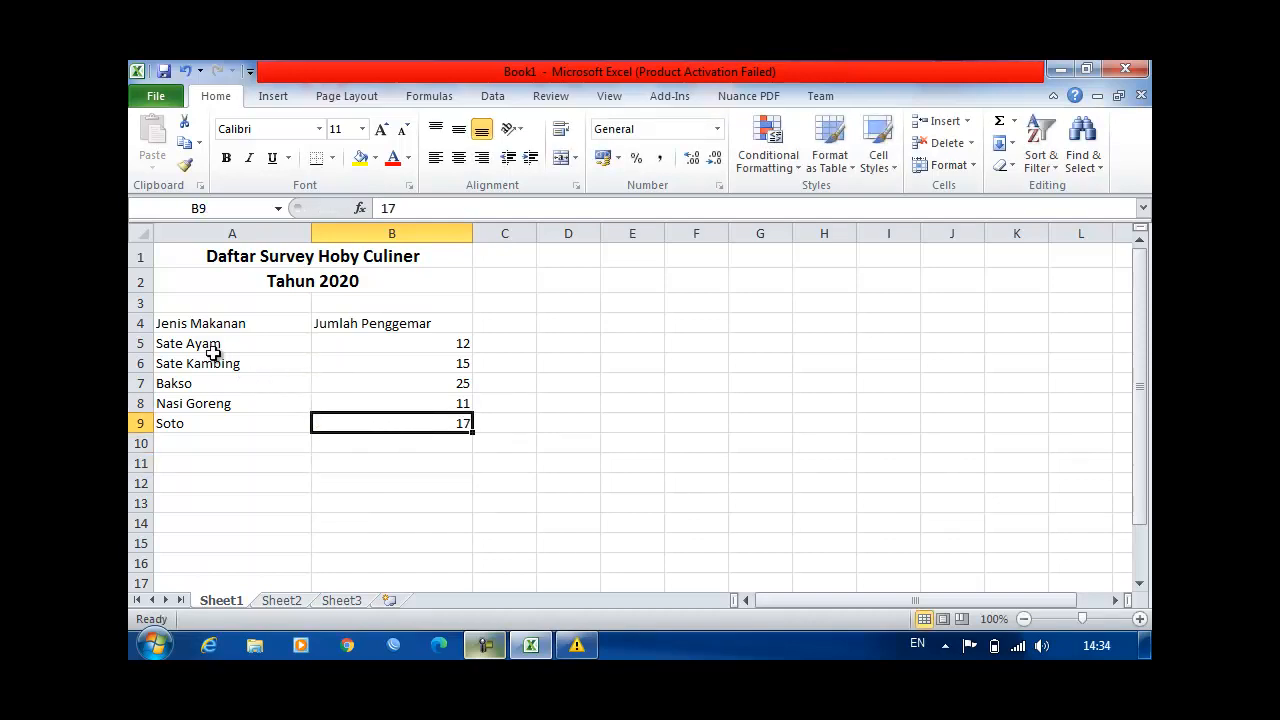
# Step: Format the range A4:B9 as a table with headers, using the green style in the first row of the Medium group
pyautogui.moveTo(177, 327); pyautogui.dragTo(360, 425)
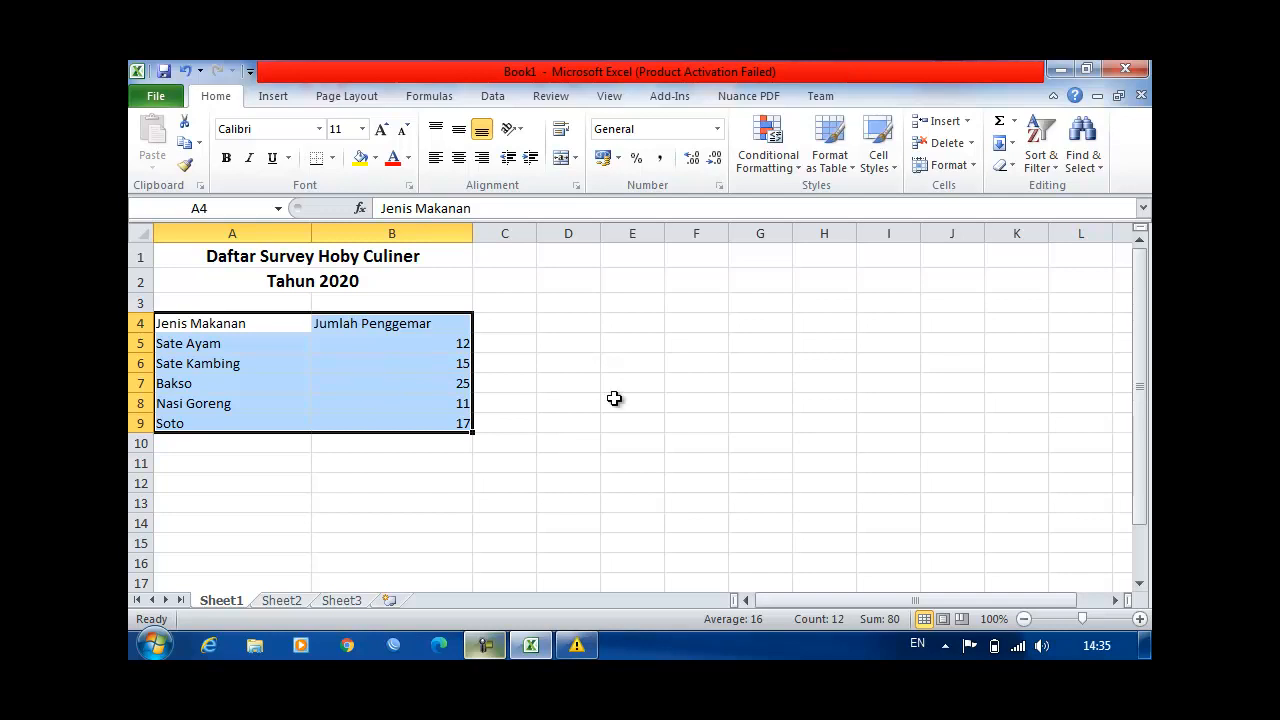
pyautogui.click(212, 322)
pyautogui.moveTo(270, 335); pyautogui.dragTo(412, 422)
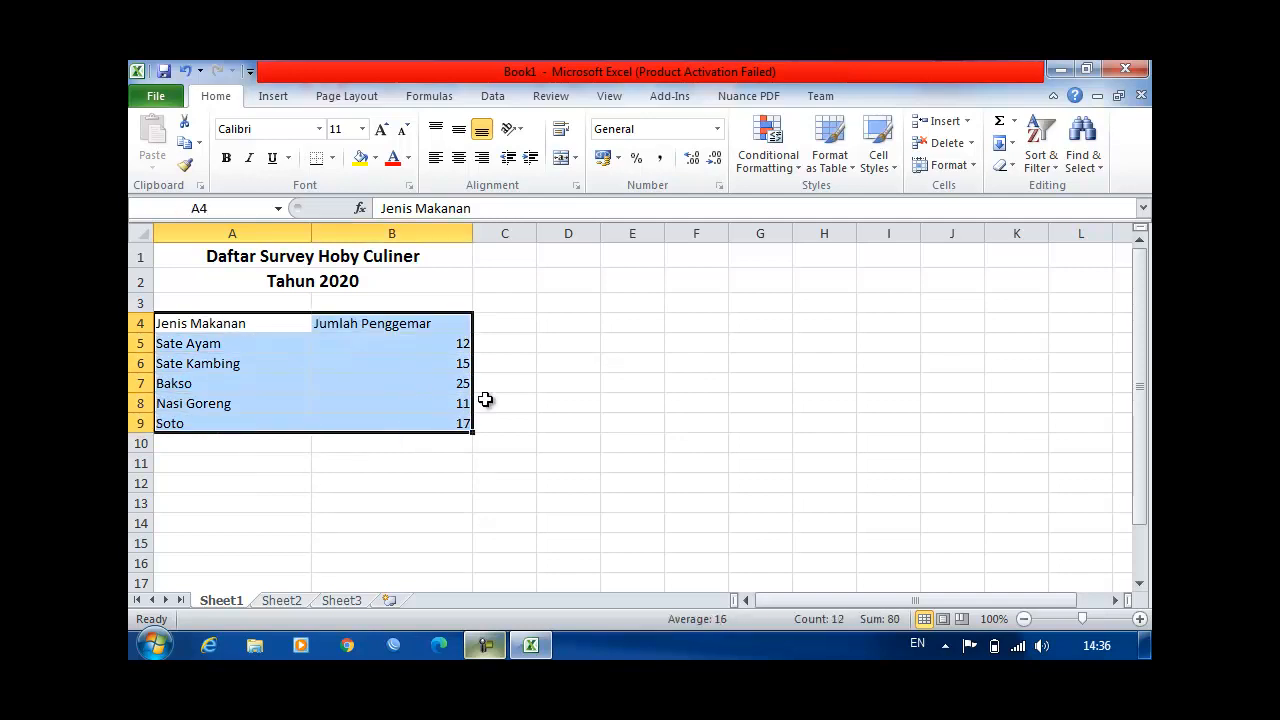
pyautogui.click(842, 170)
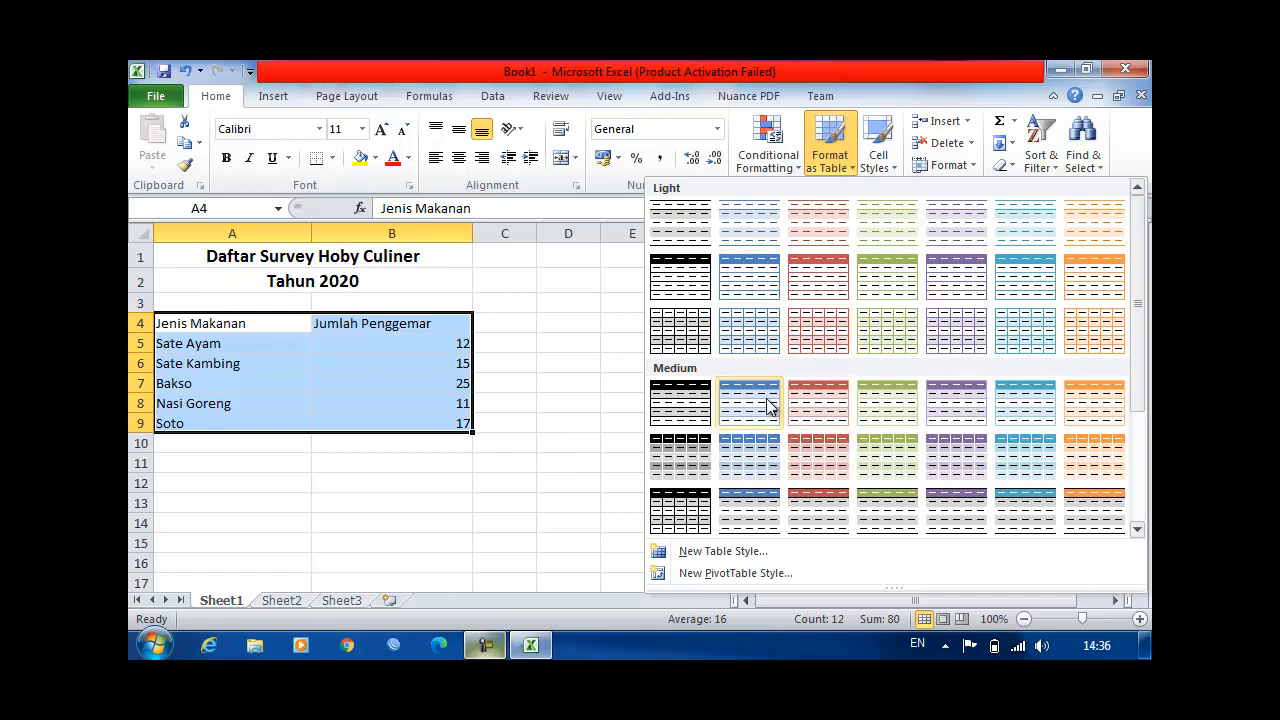
pyautogui.click(906, 408)
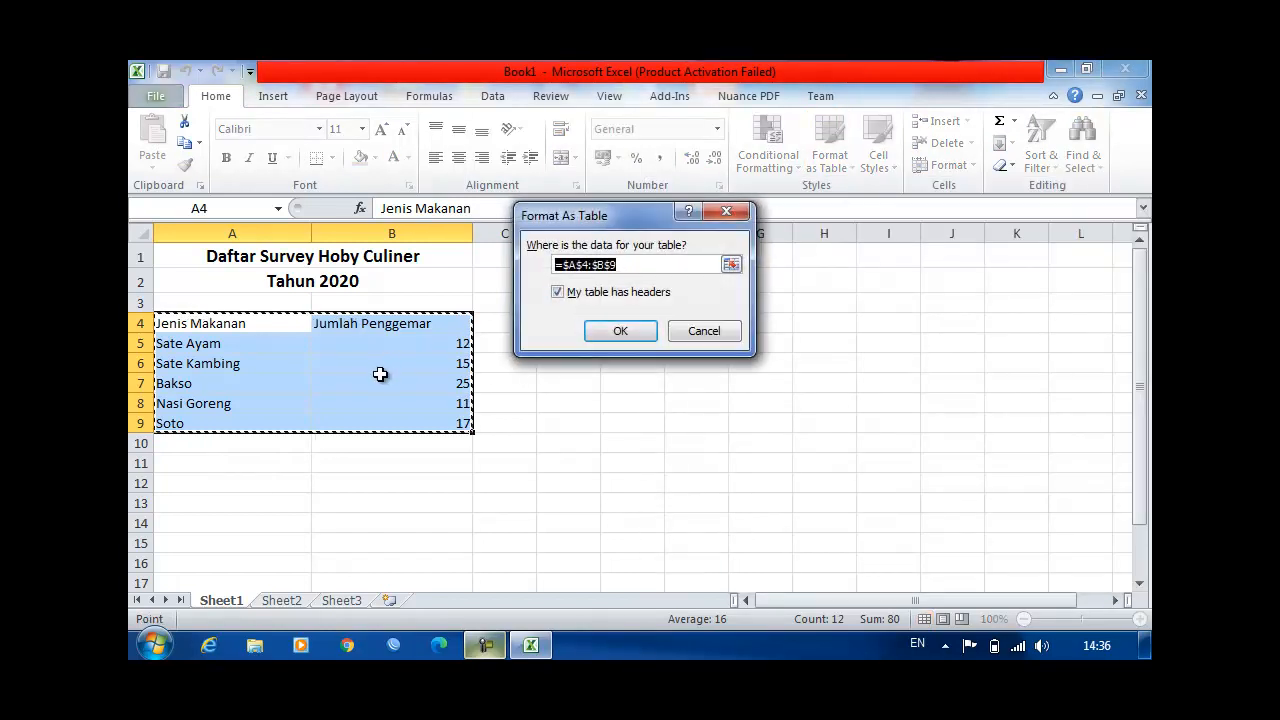
pyautogui.click(630, 335)
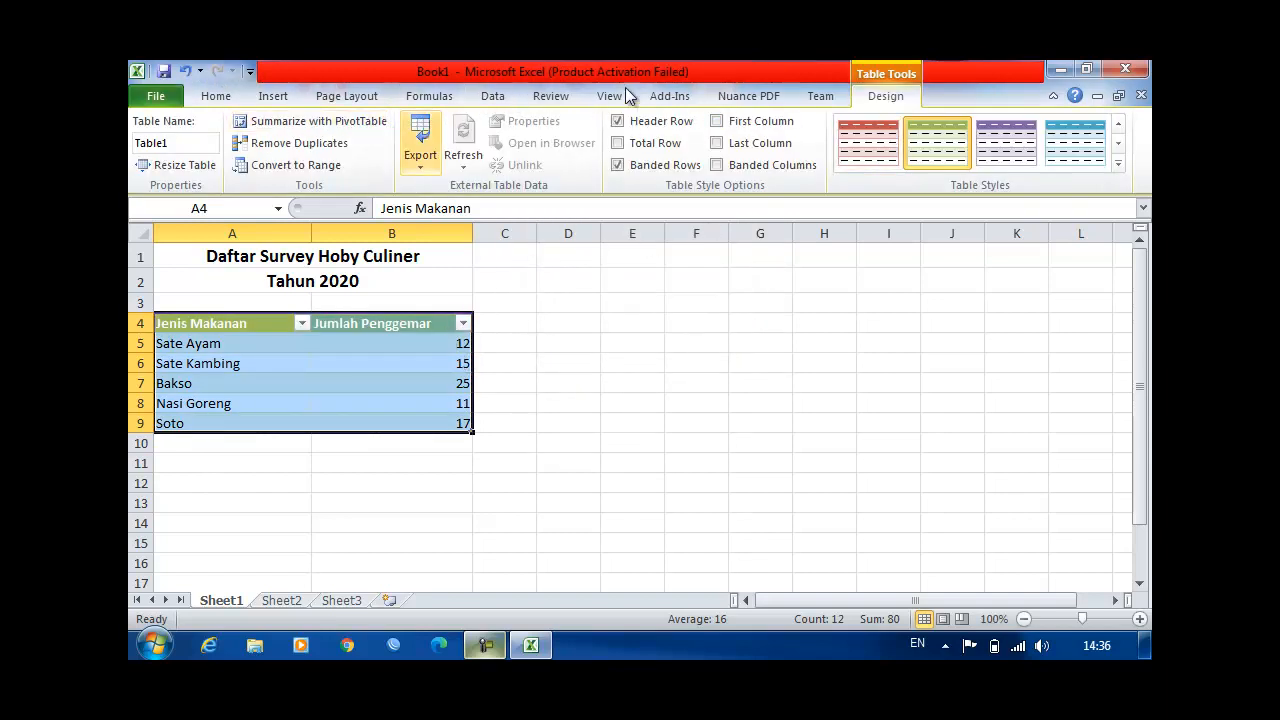
# Step: Turn off the filter on the table's header row and deselect the table
pyautogui.click(216, 96)
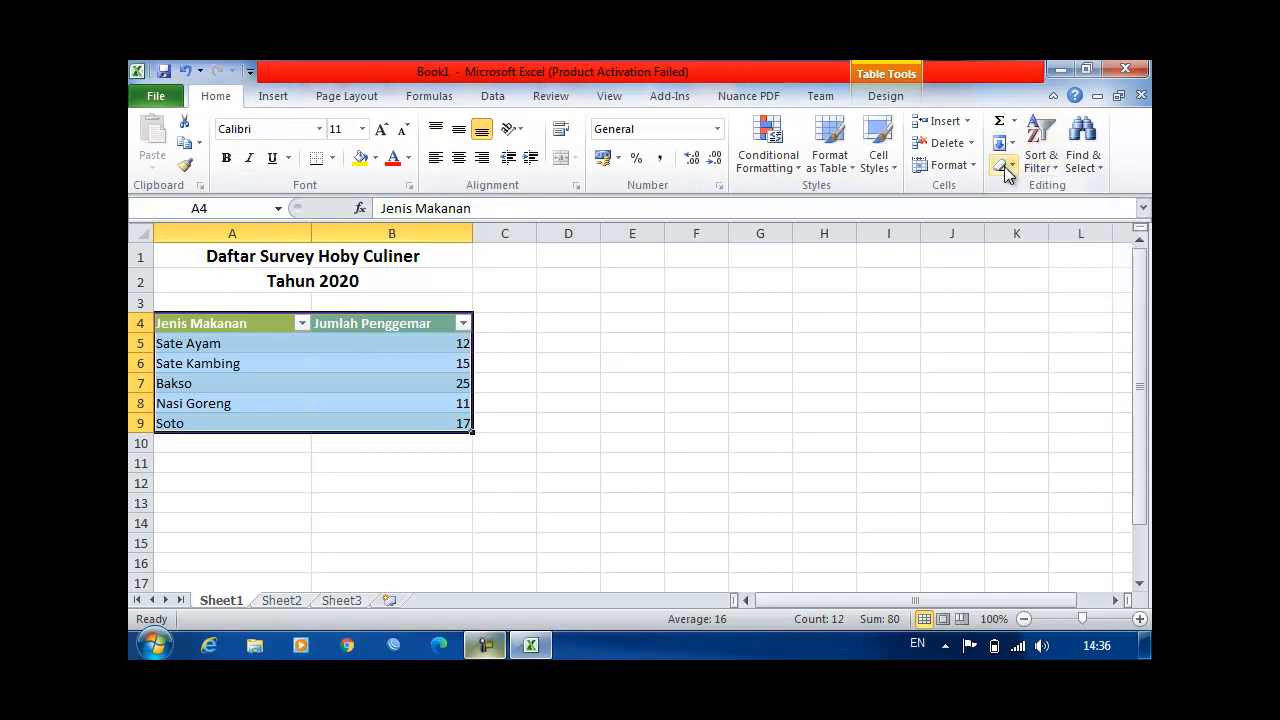
pyautogui.click(1056, 175)
pyautogui.click(1033, 262)
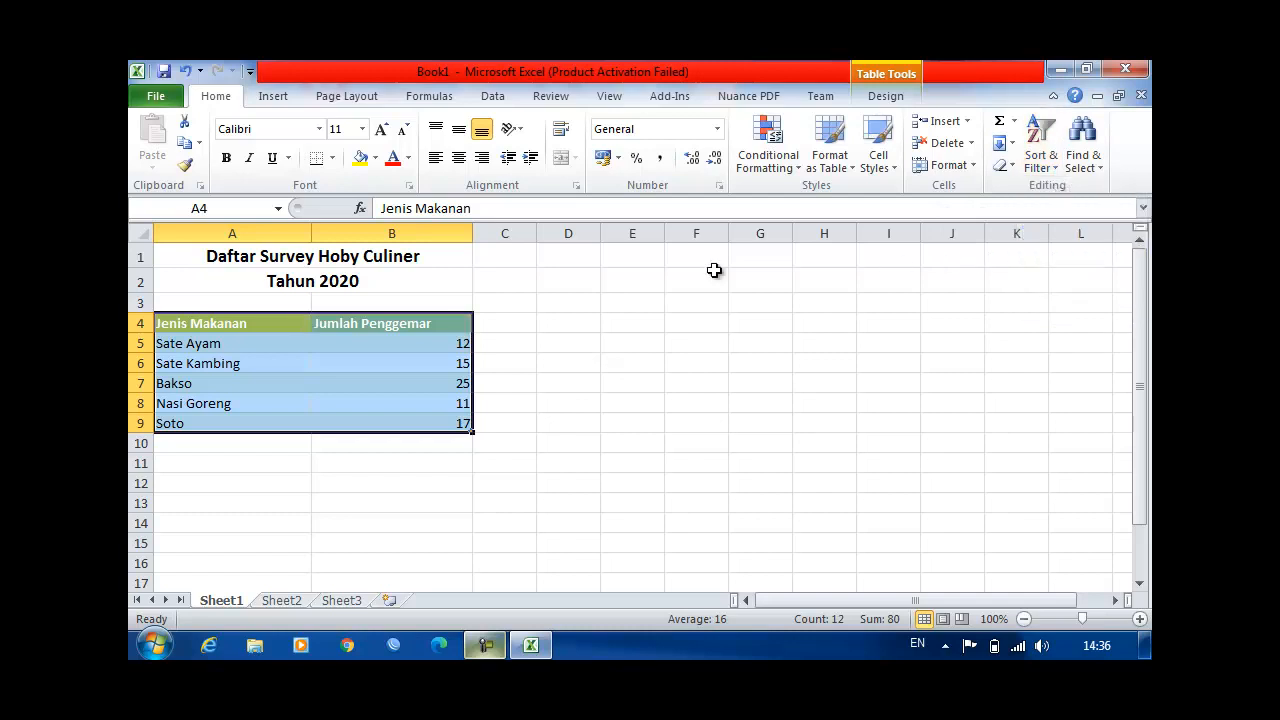
pyautogui.click(583, 346)
pyautogui.click(543, 420)
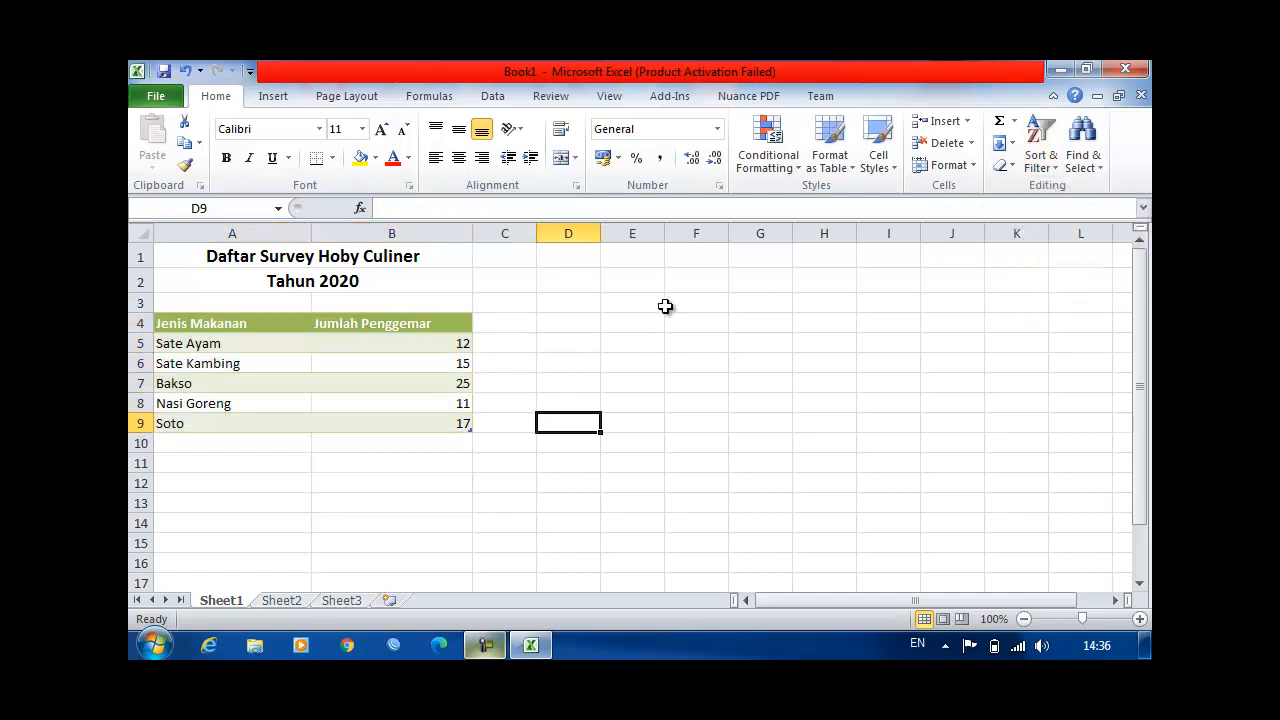
# Step: Insert a blank 3-D 100% stacked column chart from empty cell D1 and move it beside the table over columns D to K
pyautogui.click(576, 327)
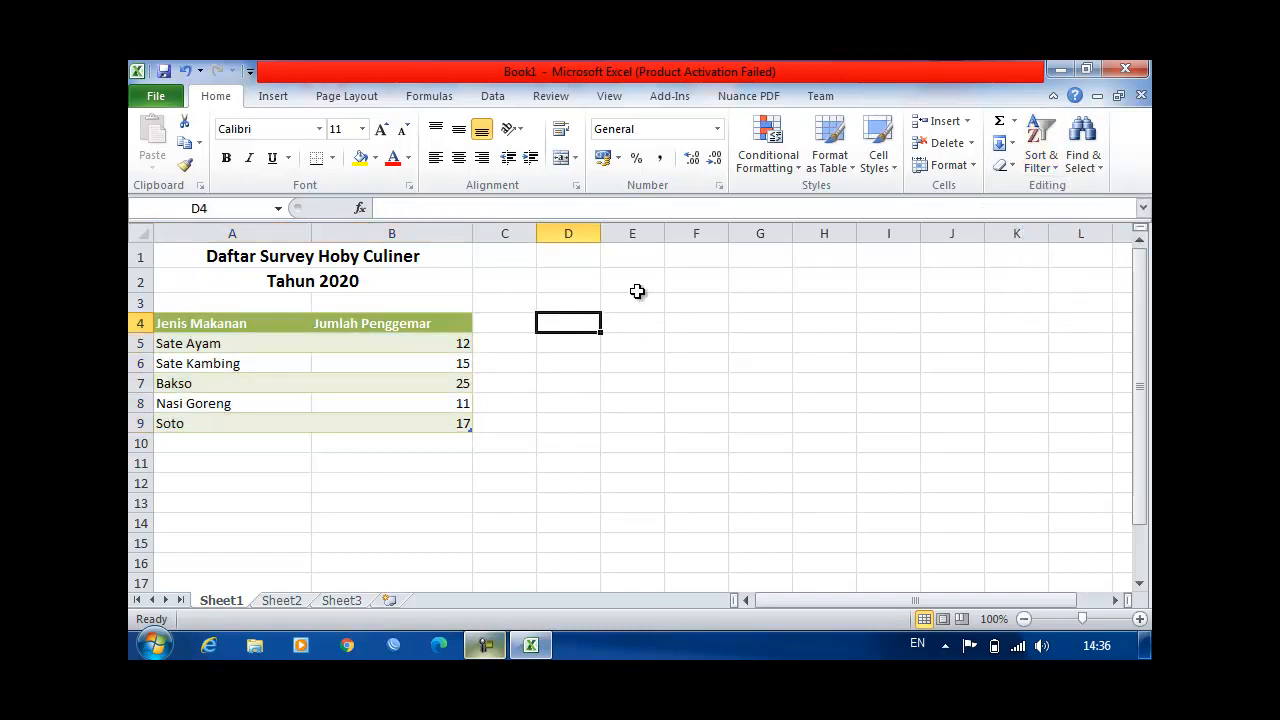
pyautogui.click(583, 258)
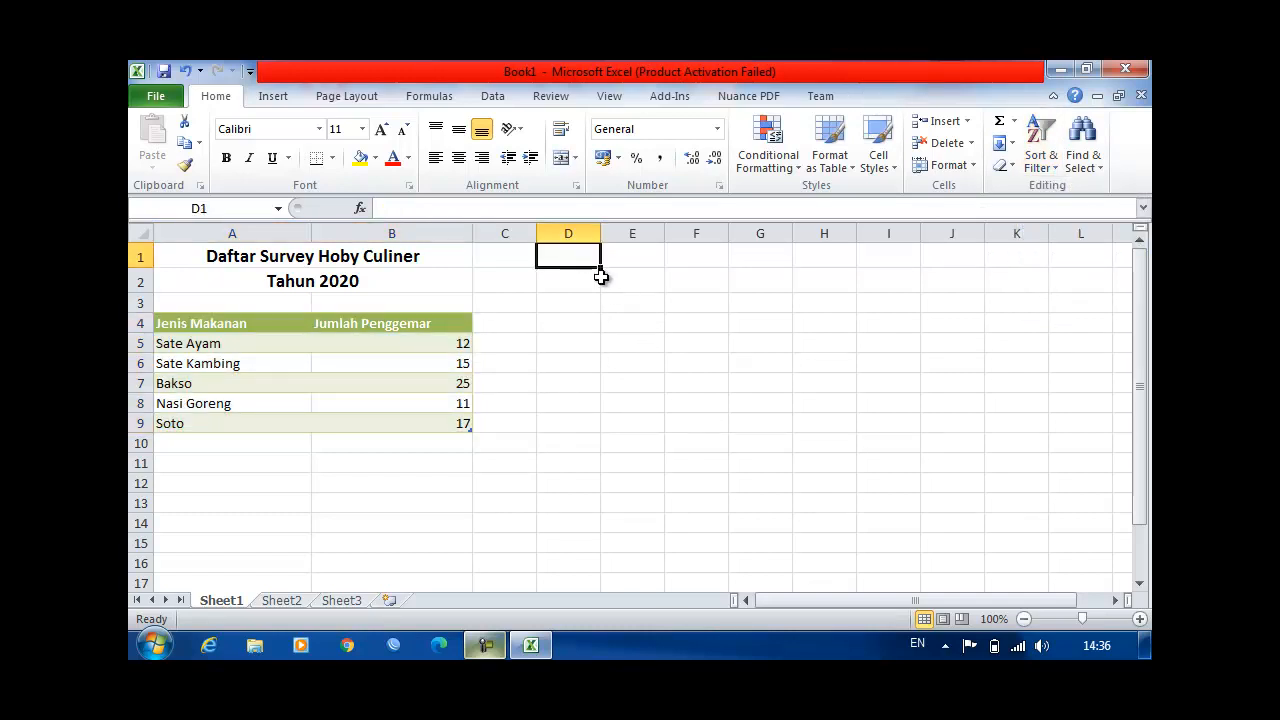
pyautogui.click(274, 97)
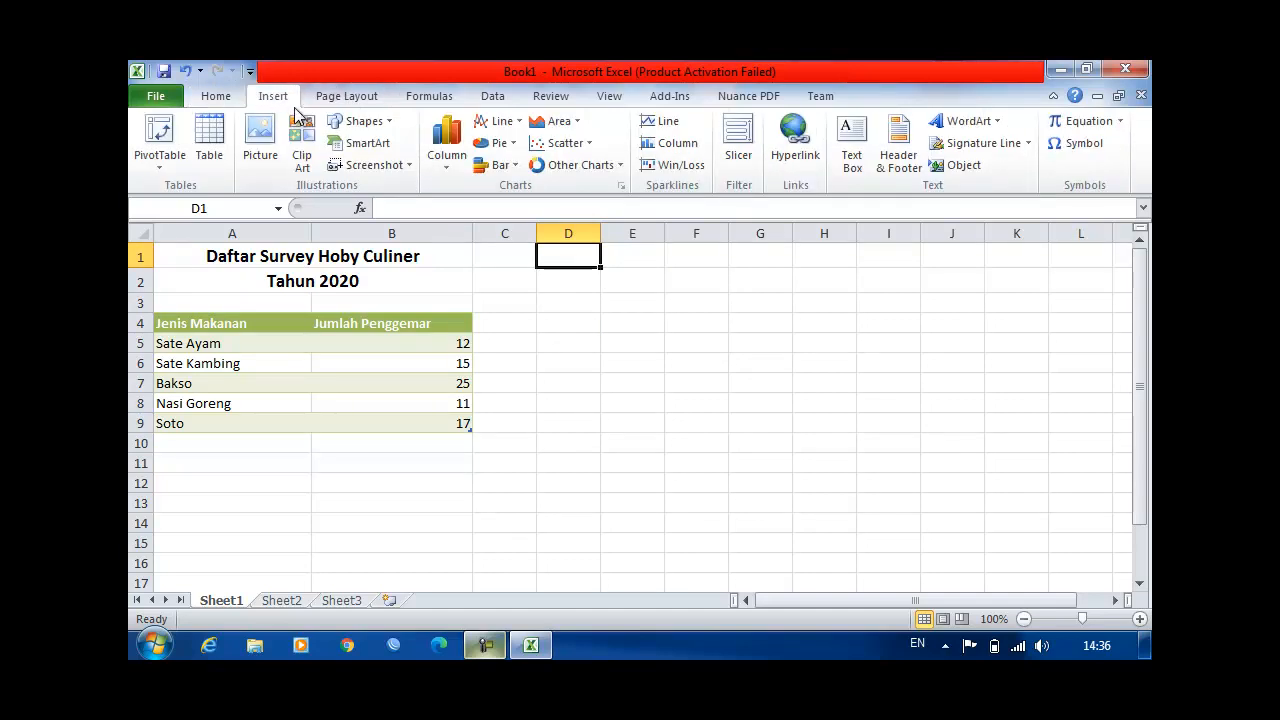
pyautogui.click(444, 163)
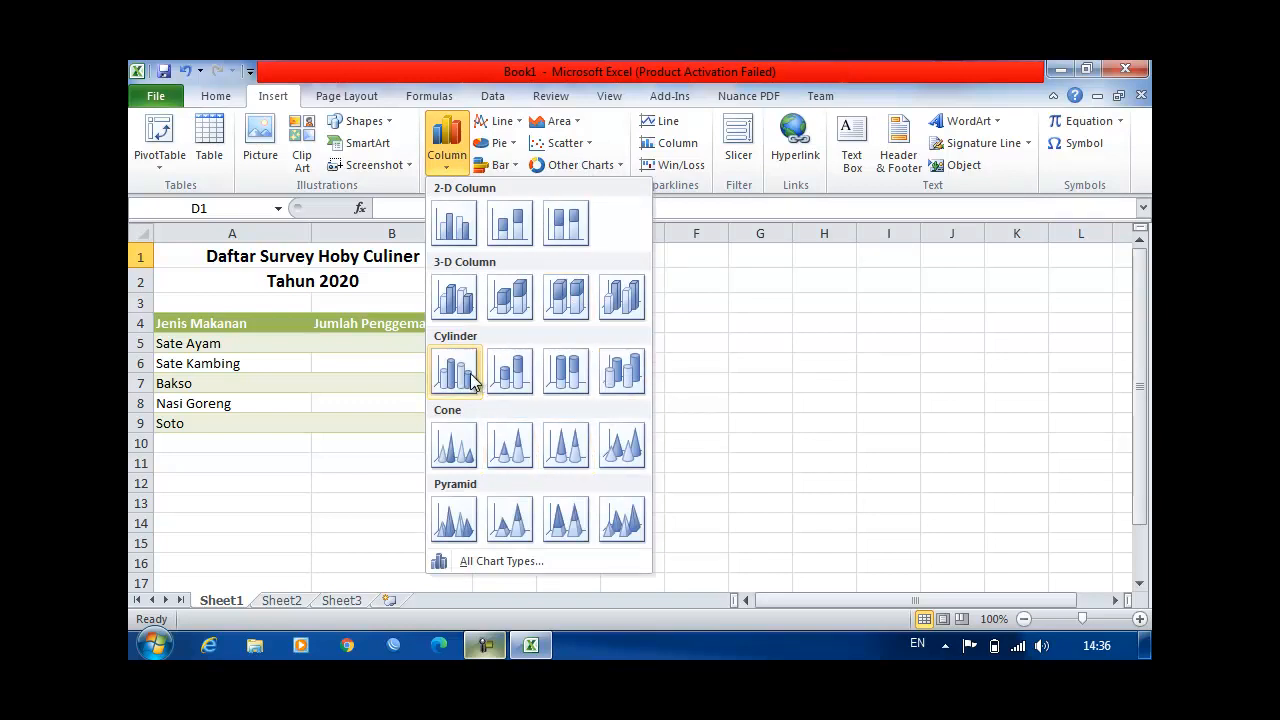
pyautogui.click(566, 297)
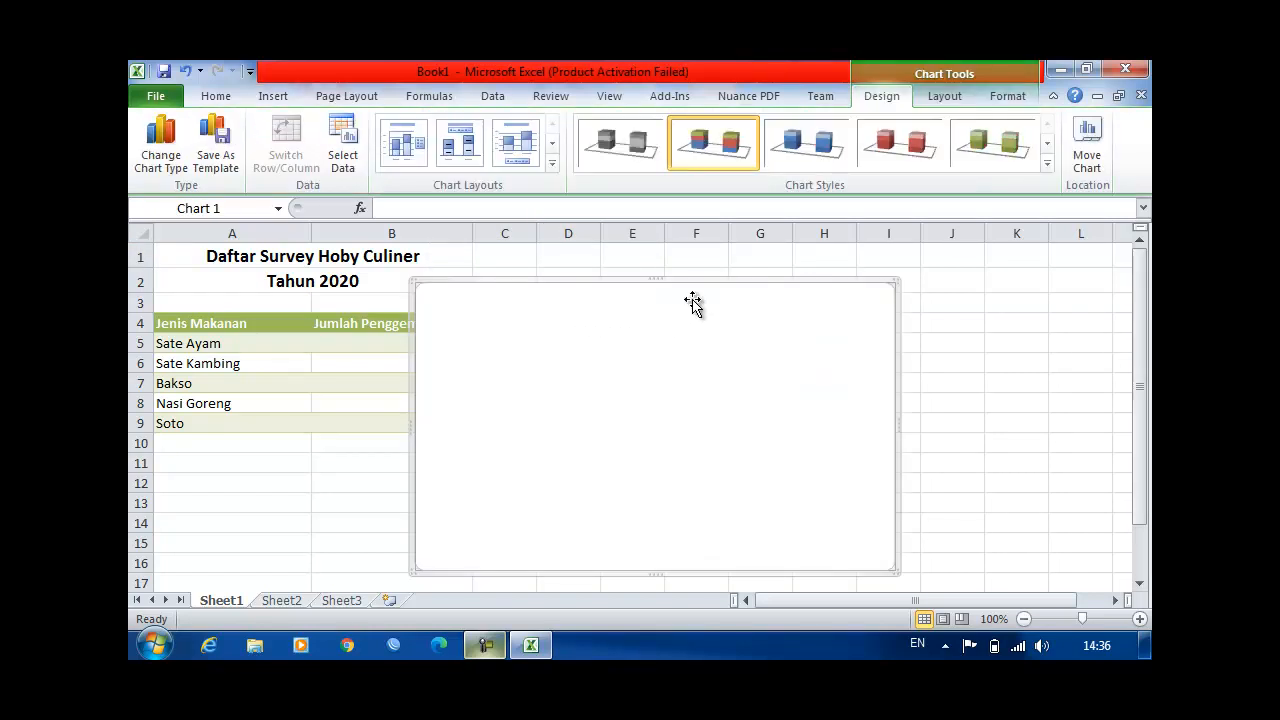
pyautogui.moveTo(691, 303); pyautogui.dragTo(829, 279)
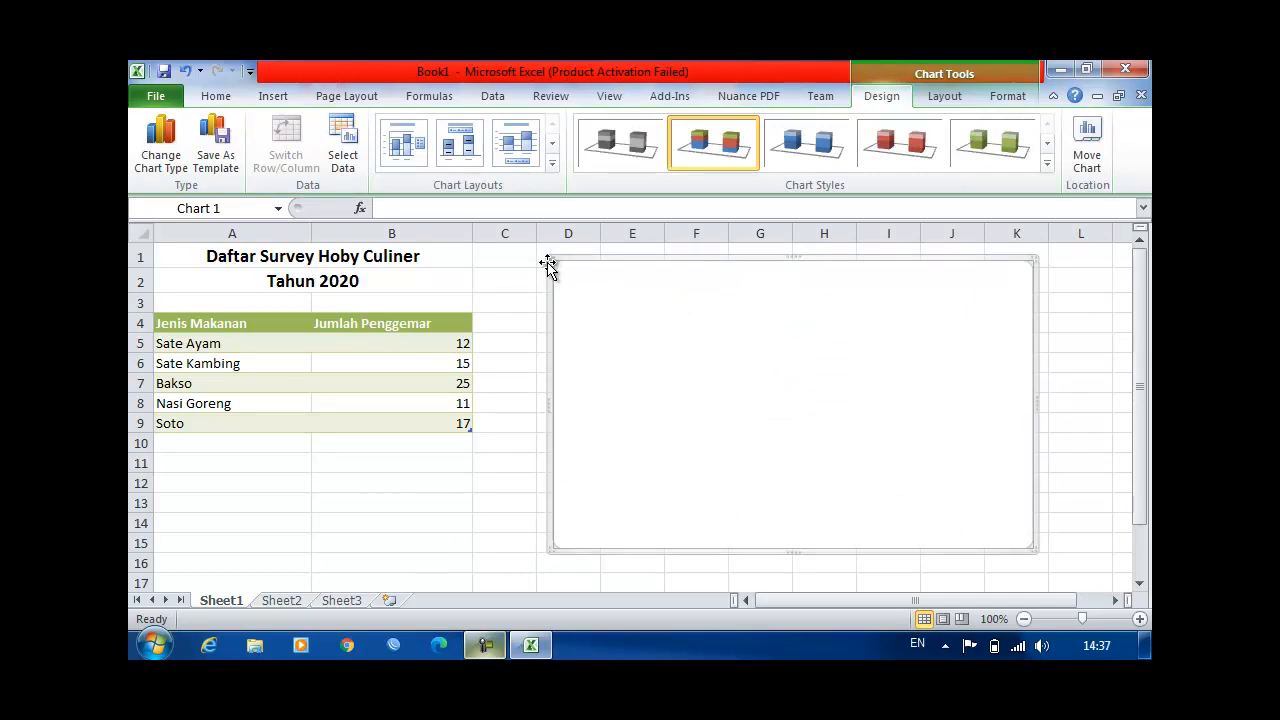
# Step: Set the chart's data range to the whole survey table, A4:B9 including the headers
pyautogui.click(343, 162)
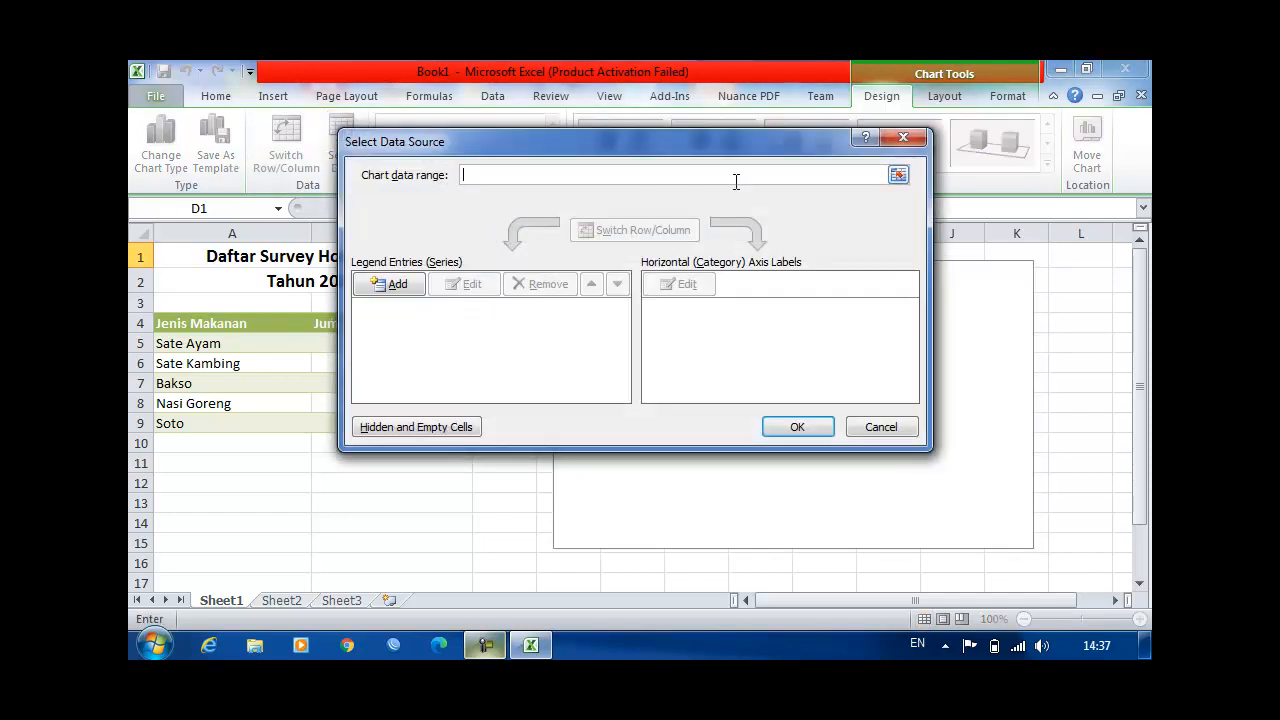
pyautogui.click(898, 174)
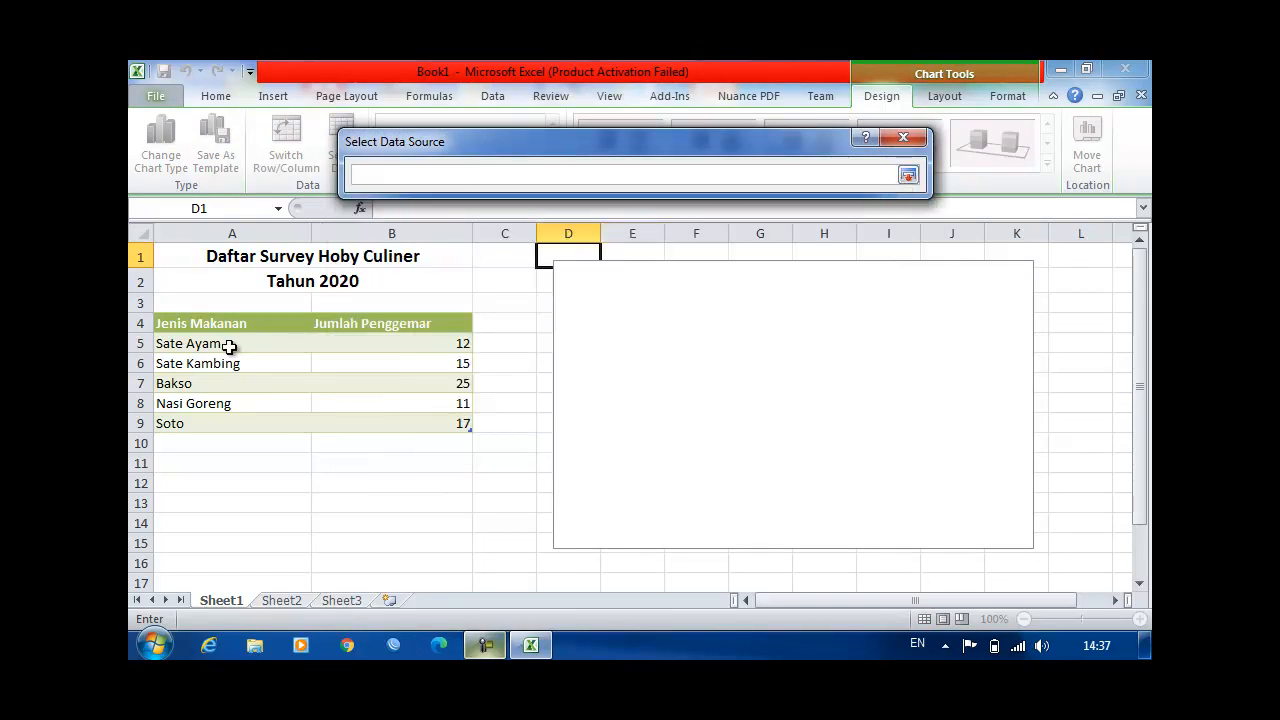
pyautogui.click(190, 343)
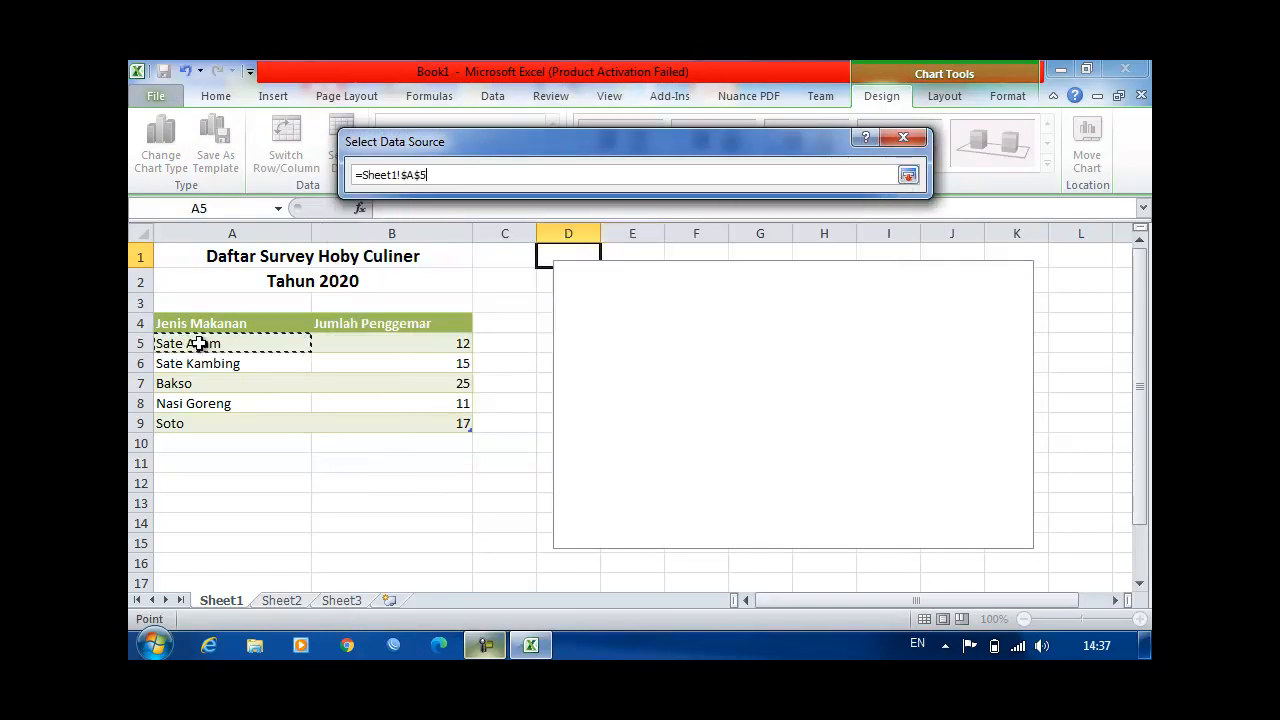
pyautogui.moveTo(207, 325); pyautogui.dragTo(423, 423)
pyautogui.click(908, 175)
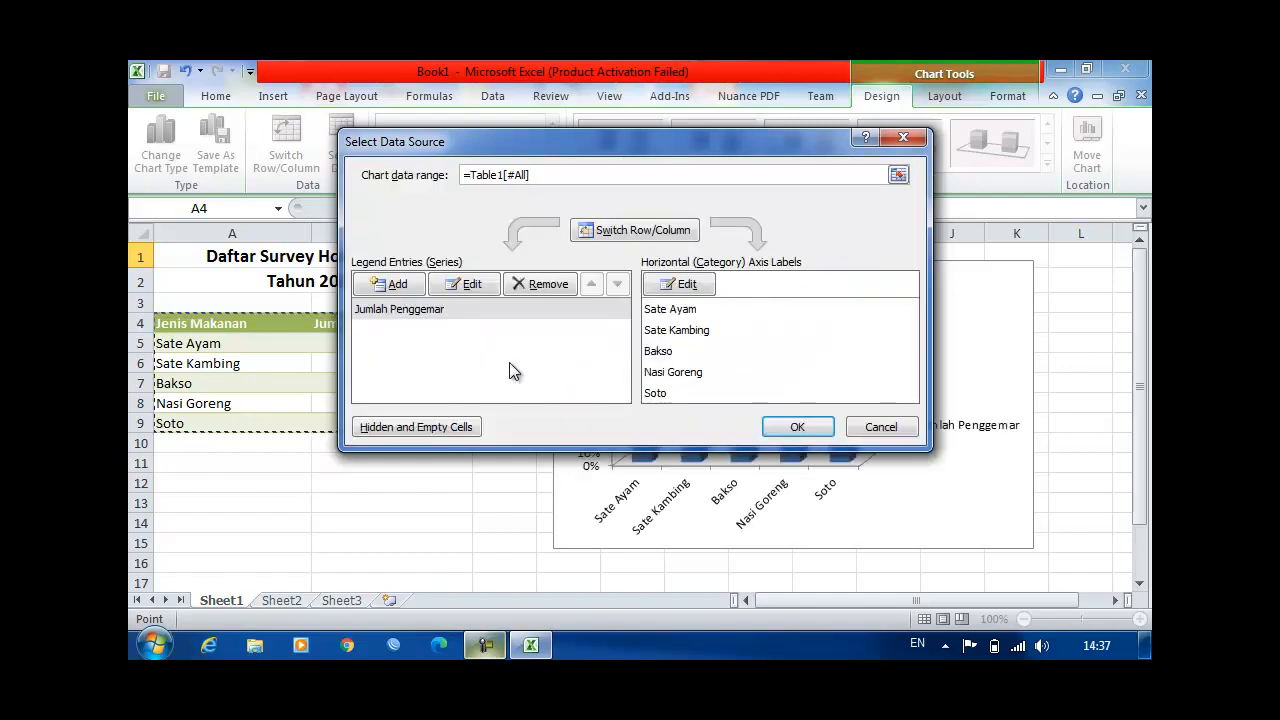
pyautogui.click(799, 428)
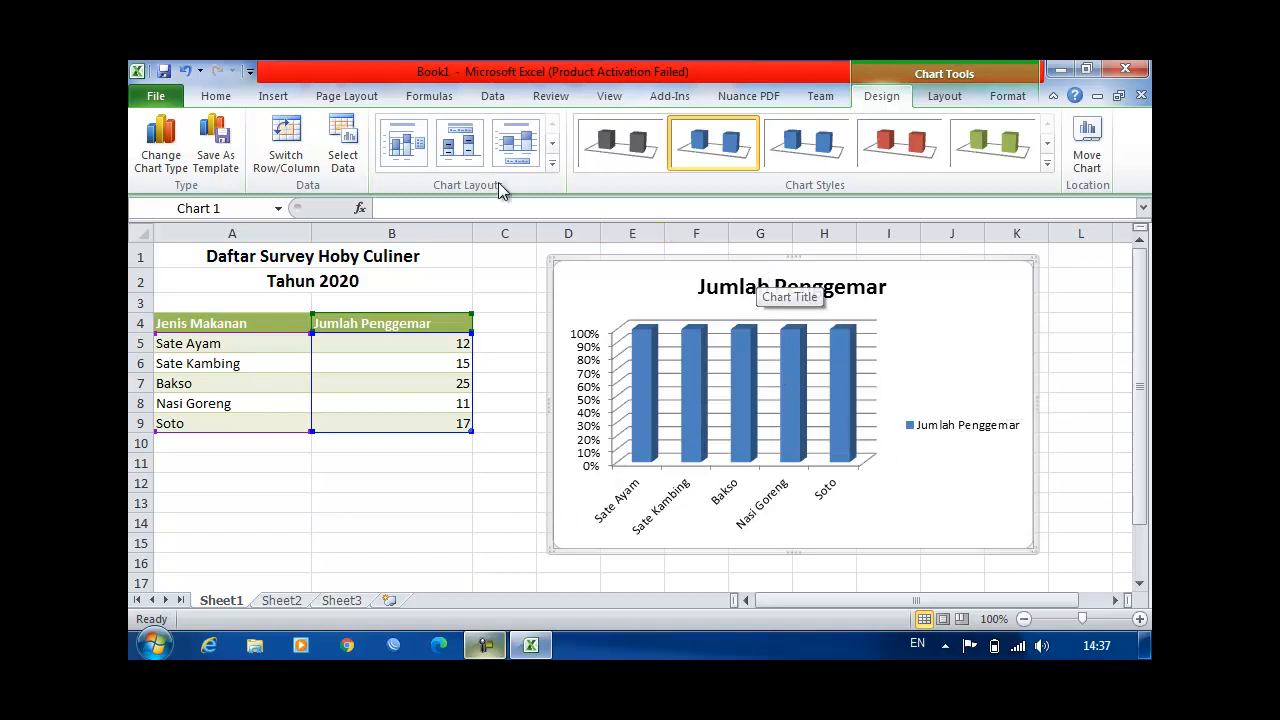
# Step: Change the chart to a 3-D pie and apply the first chart layout, labelling slices with category names and percentages
pyautogui.click(168, 168)
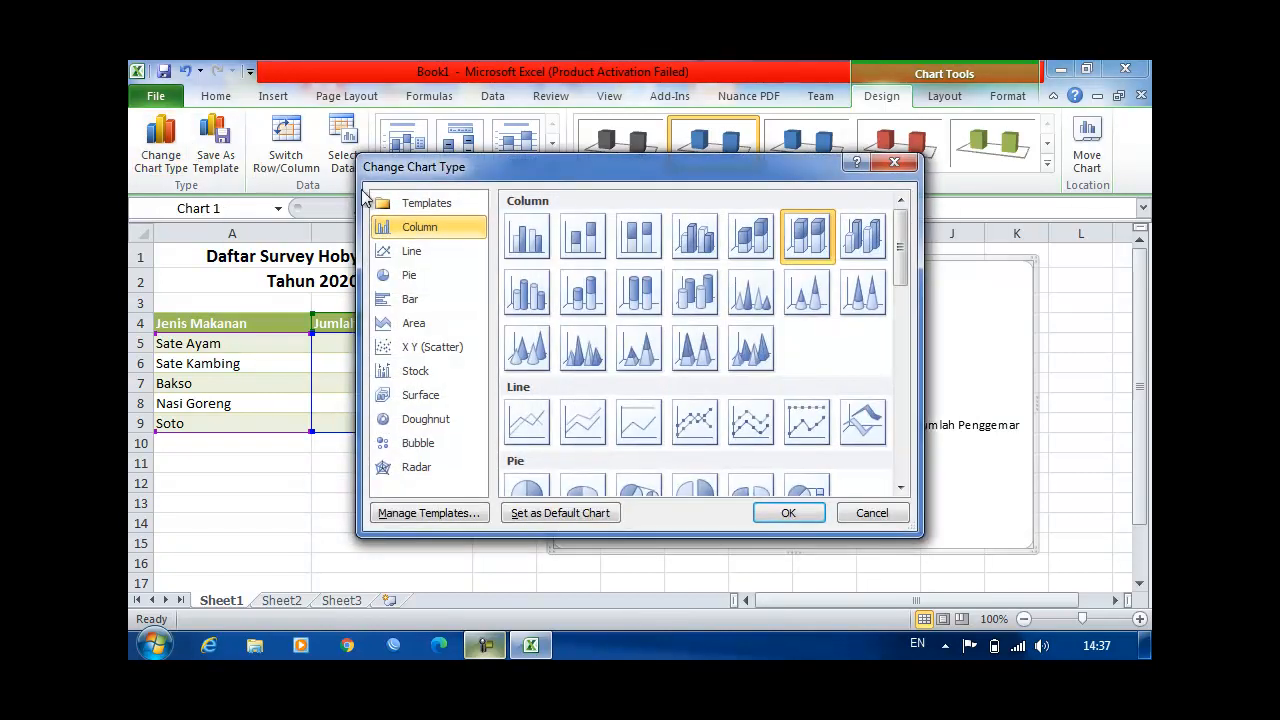
pyautogui.click(414, 277)
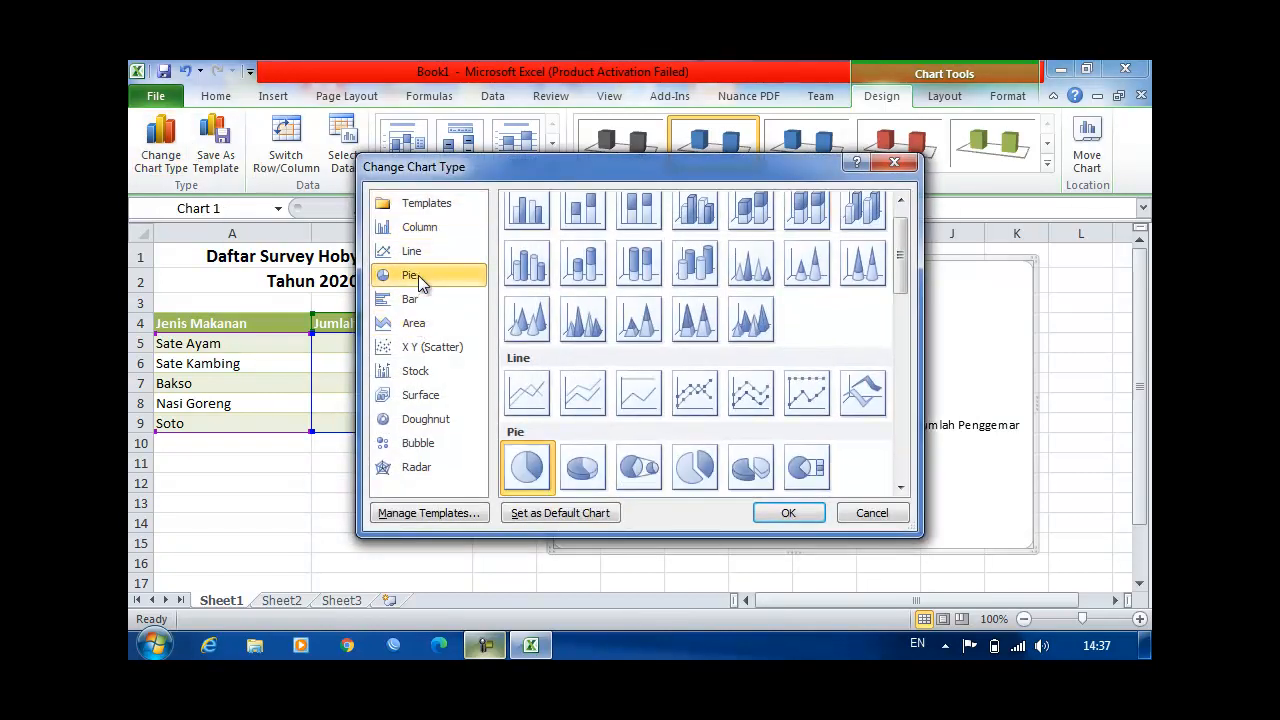
pyautogui.click(587, 482)
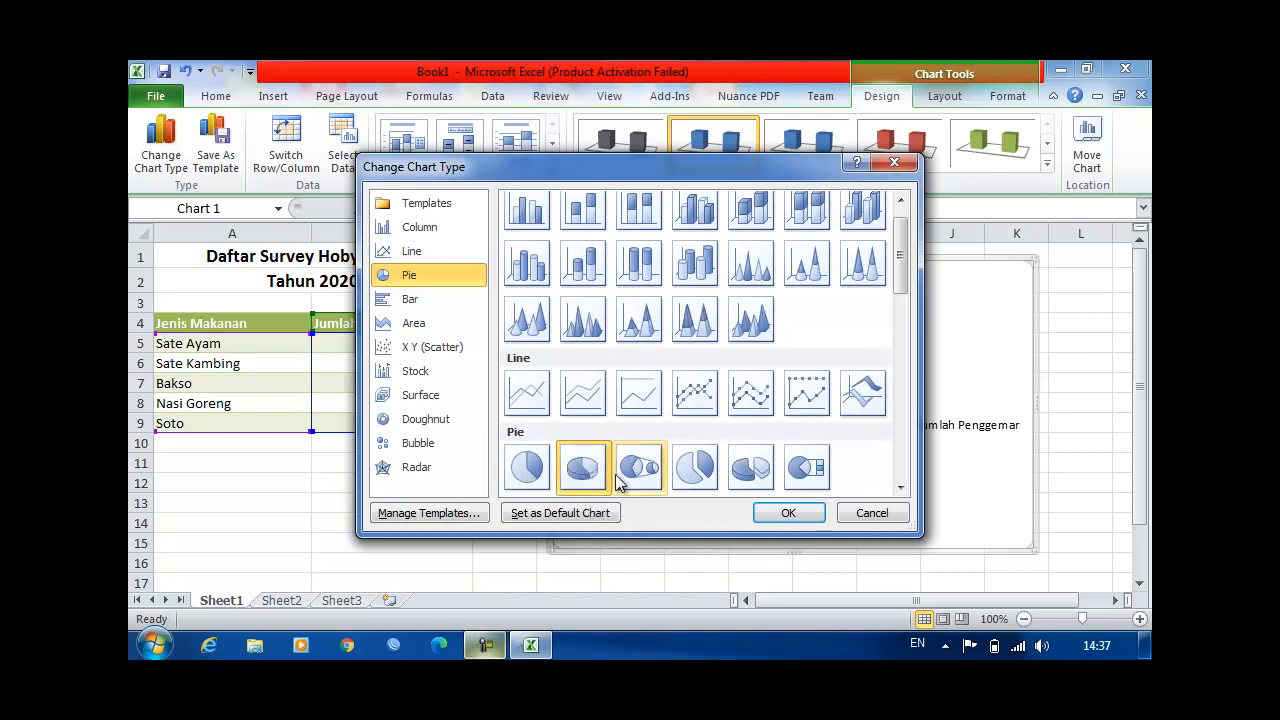
pyautogui.click(779, 511)
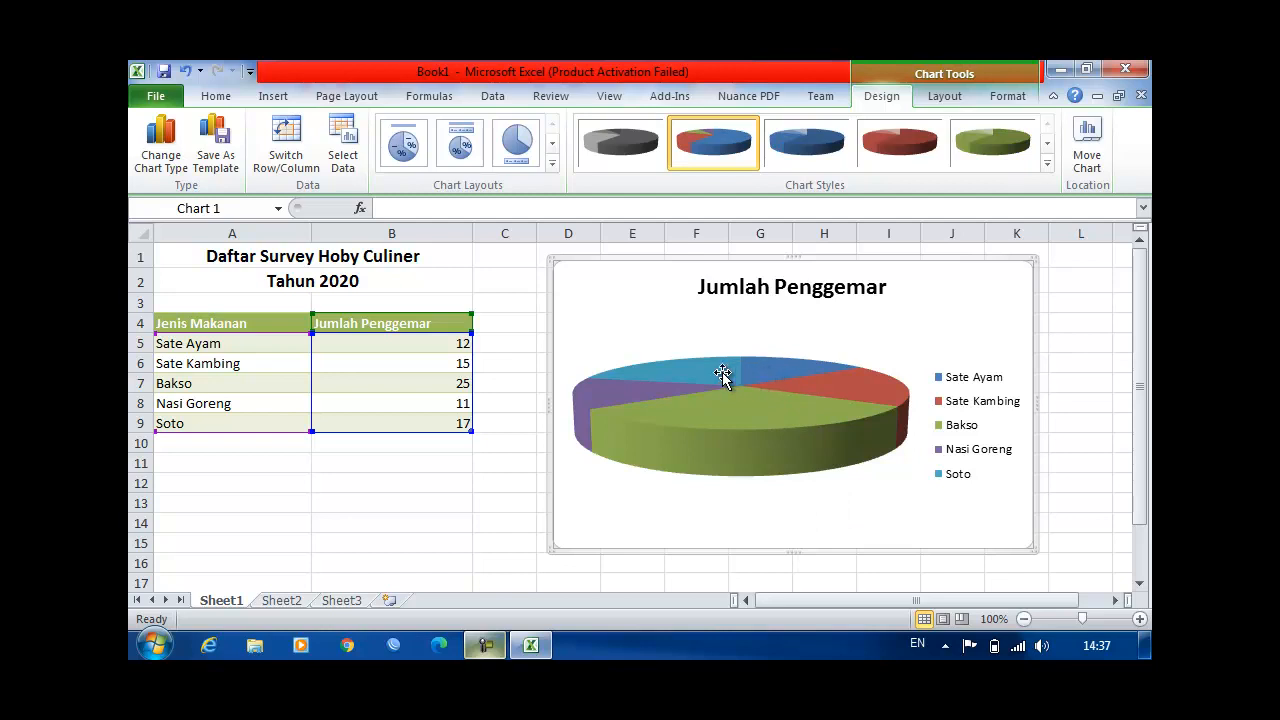
pyautogui.click(403, 148)
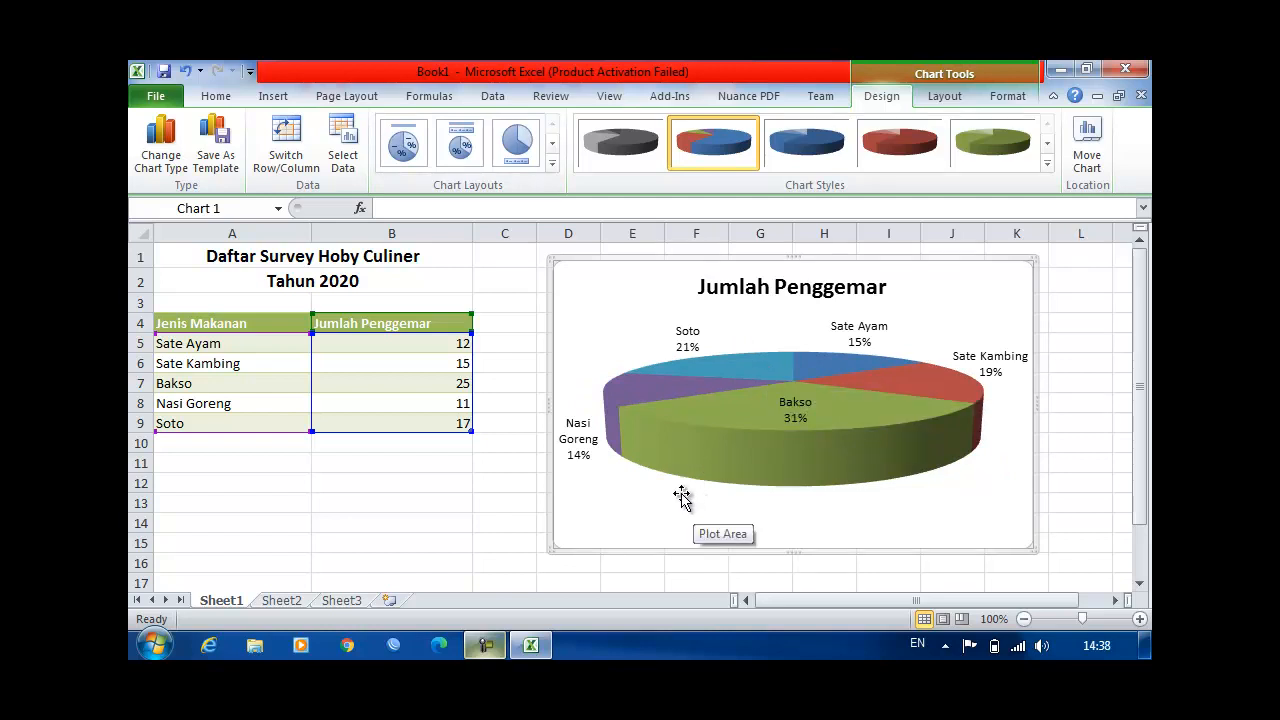
pyautogui.click(344, 502)
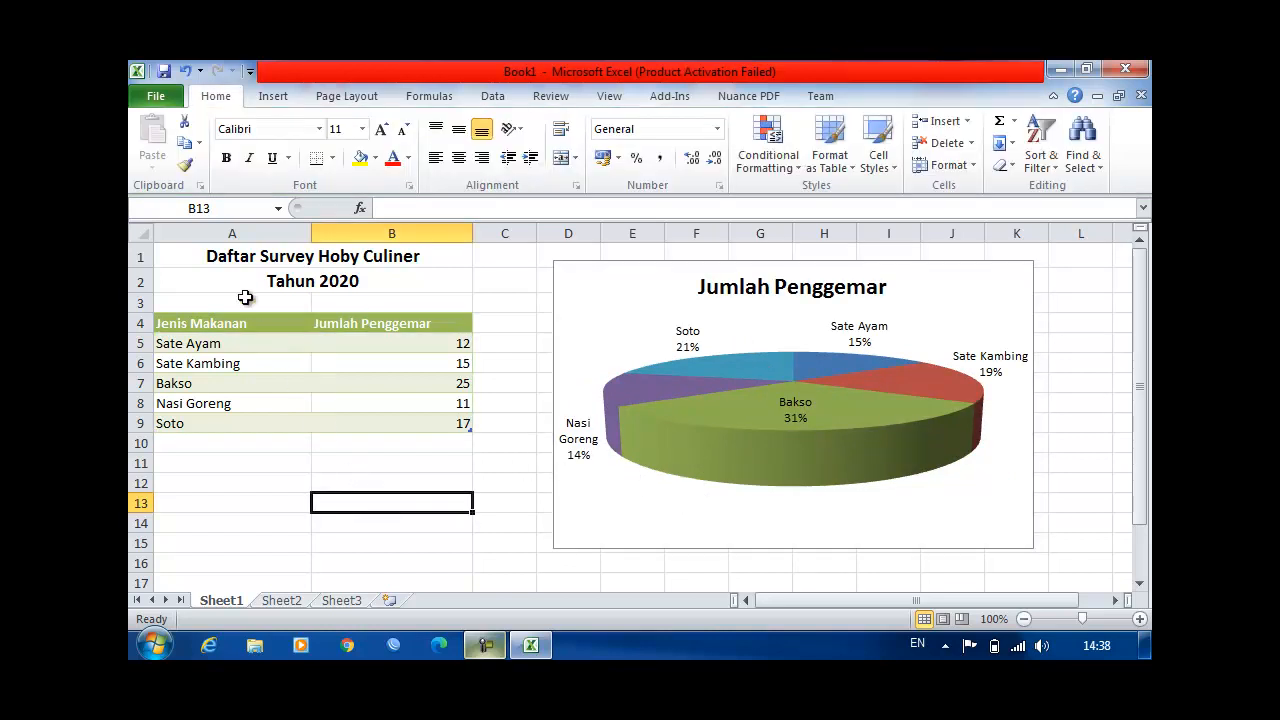
# Step: Open the print settings and preview for the sheet and set the page to Landscape Orientation
pyautogui.click(166, 102)
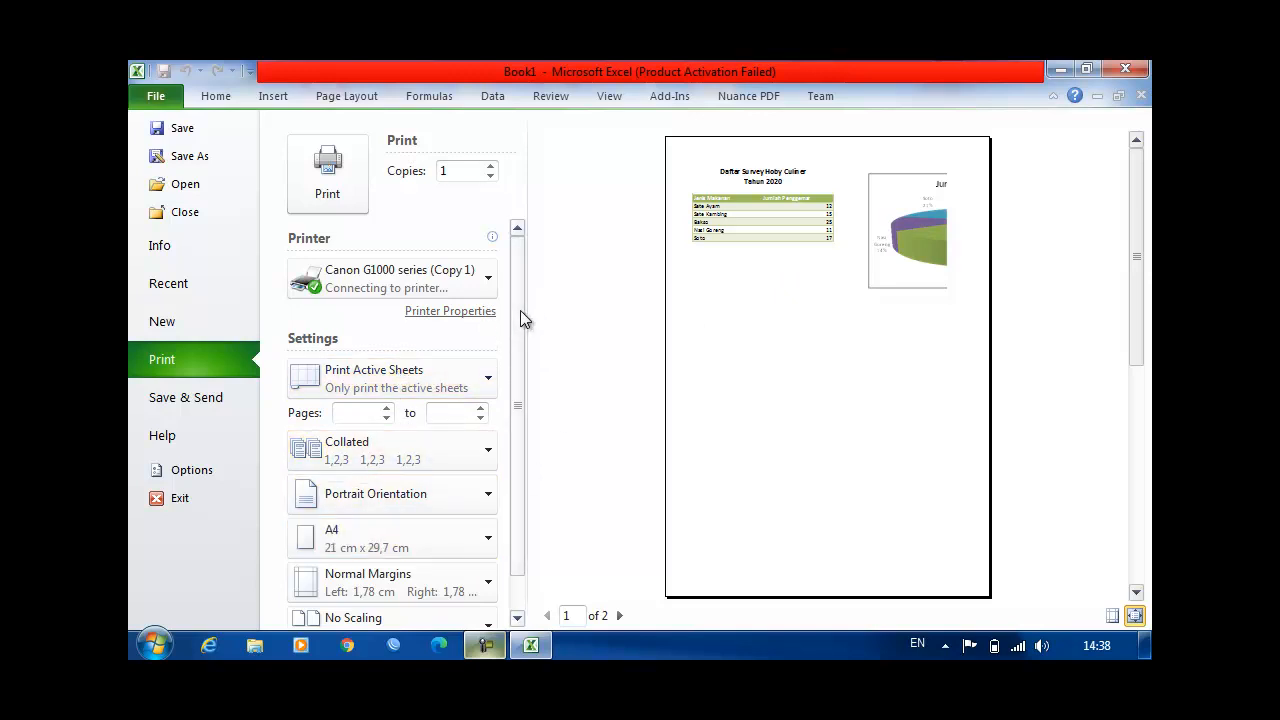
pyautogui.scroll(-2, 520, 310)
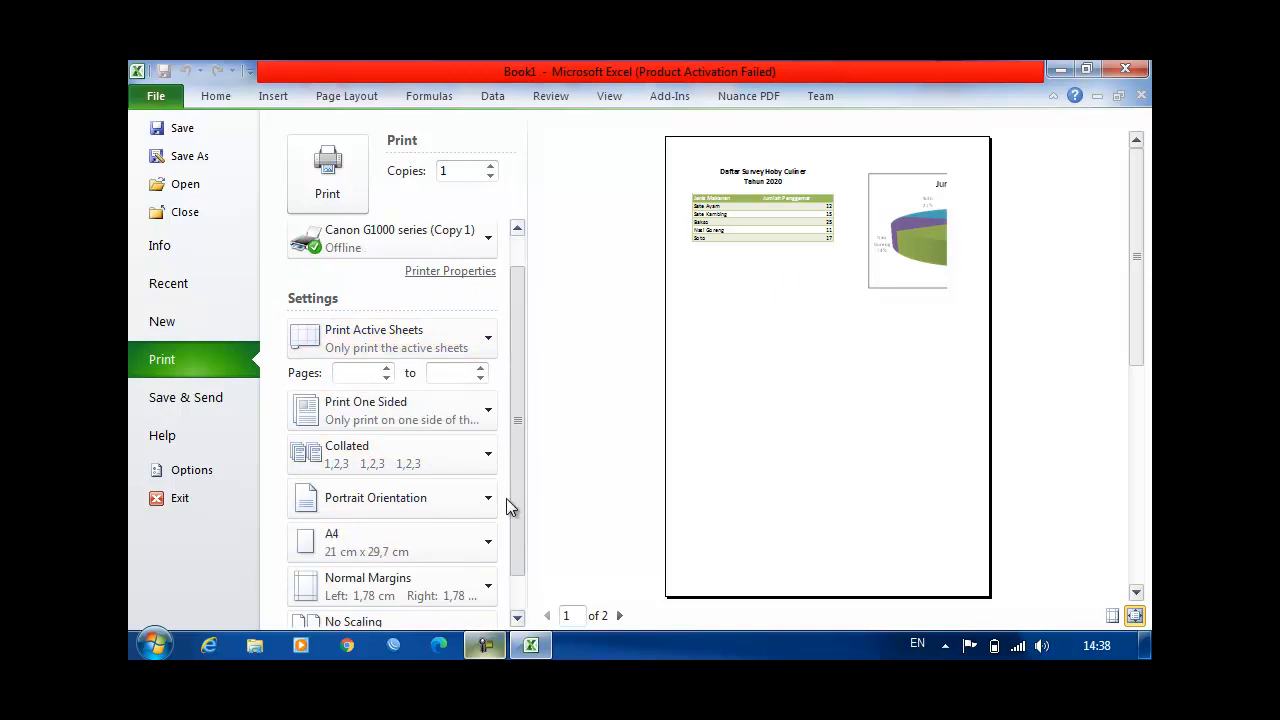
pyautogui.click(491, 501)
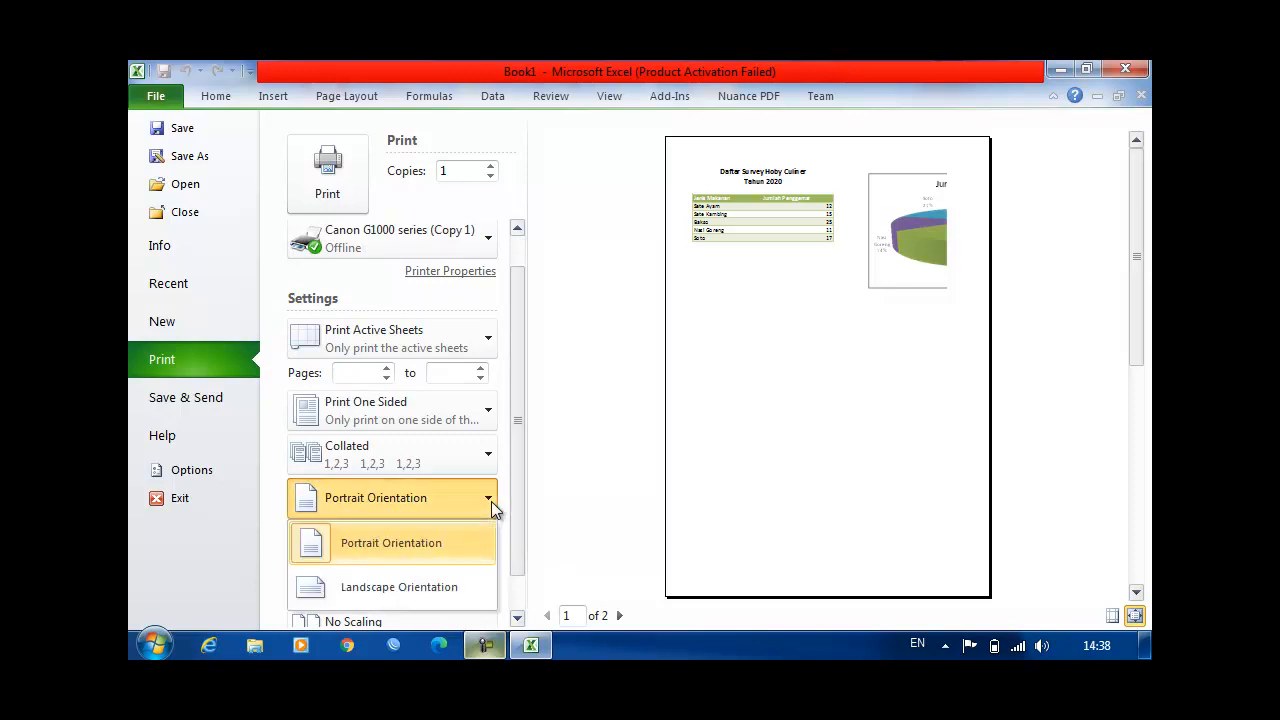
pyautogui.click(399, 585)
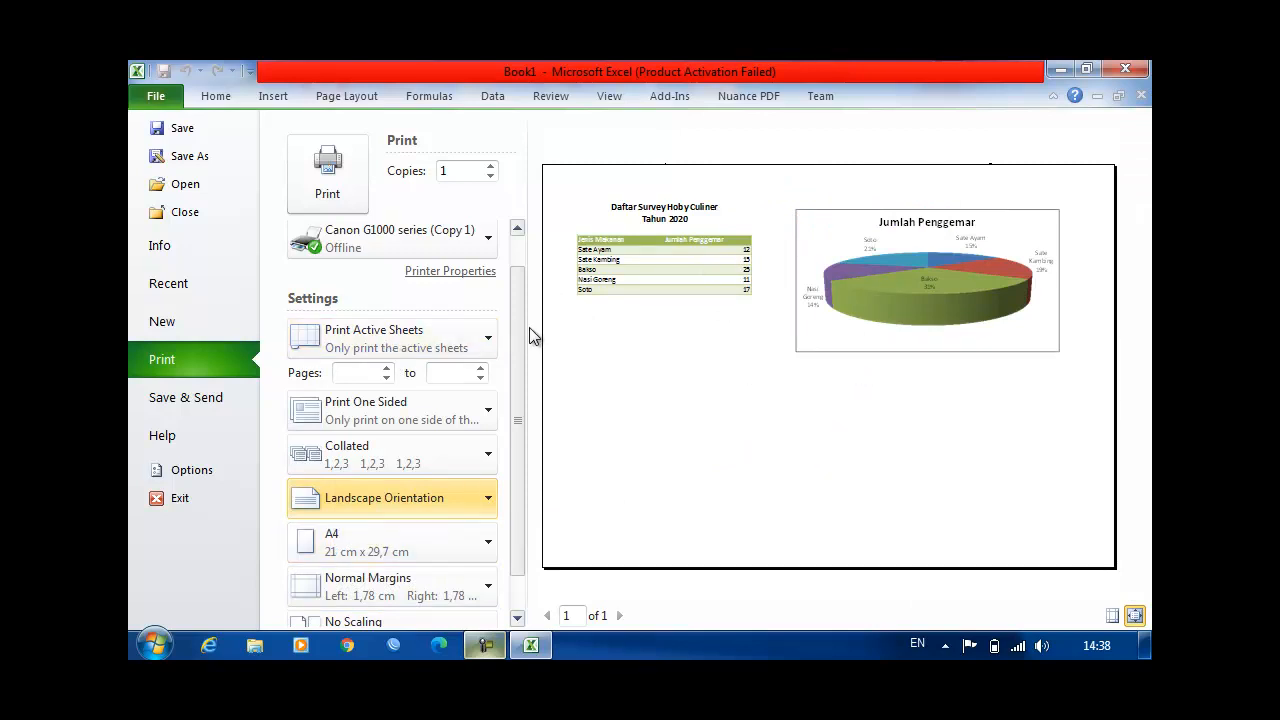
pyautogui.moveTo(517, 323); pyautogui.dragTo(506, 470)
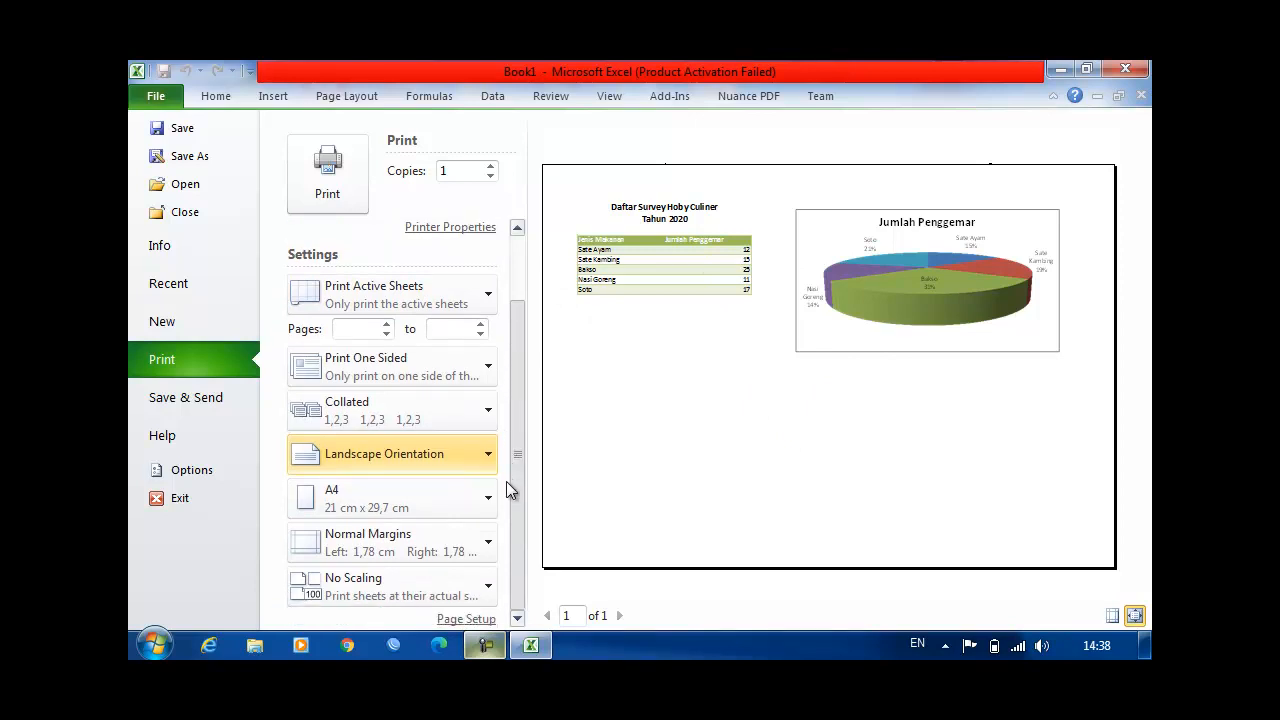
pyautogui.moveTo(519, 401); pyautogui.dragTo(519, 239)
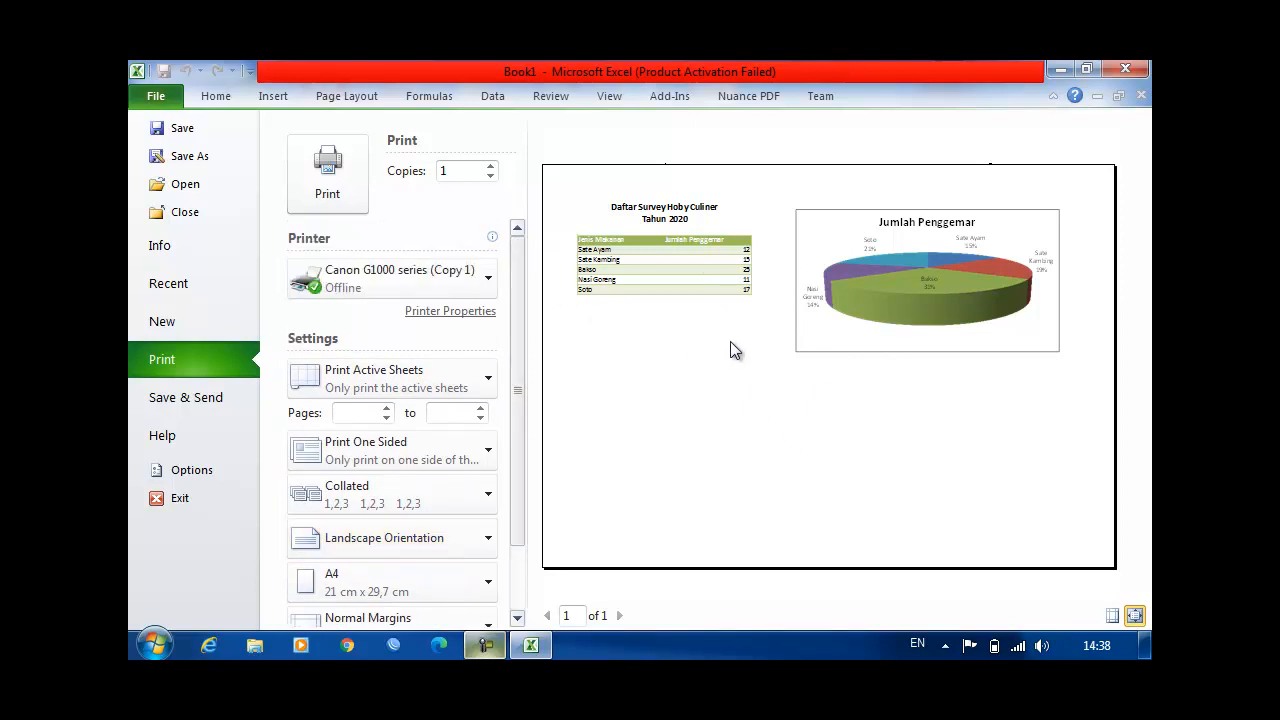
# Step: Look through the list of available printers and return to the worksheet without printing
pyautogui.click(489, 279)
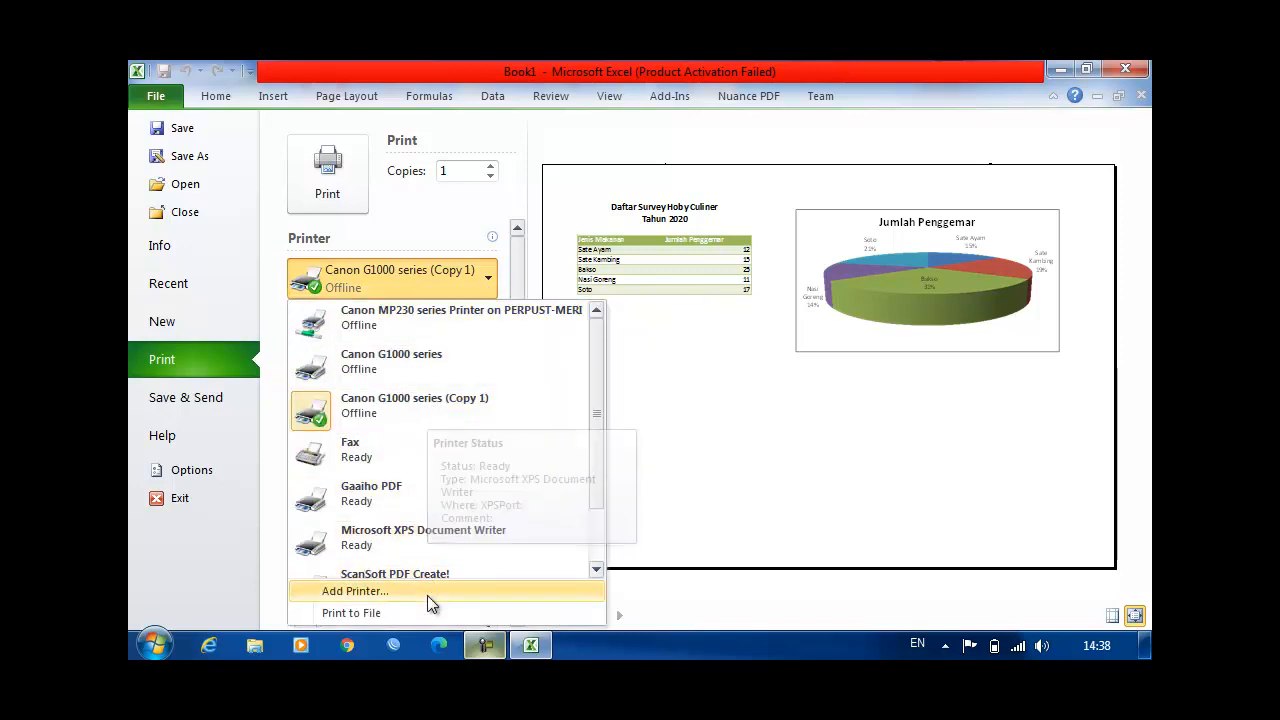
pyautogui.scroll(-2, 450, 513)
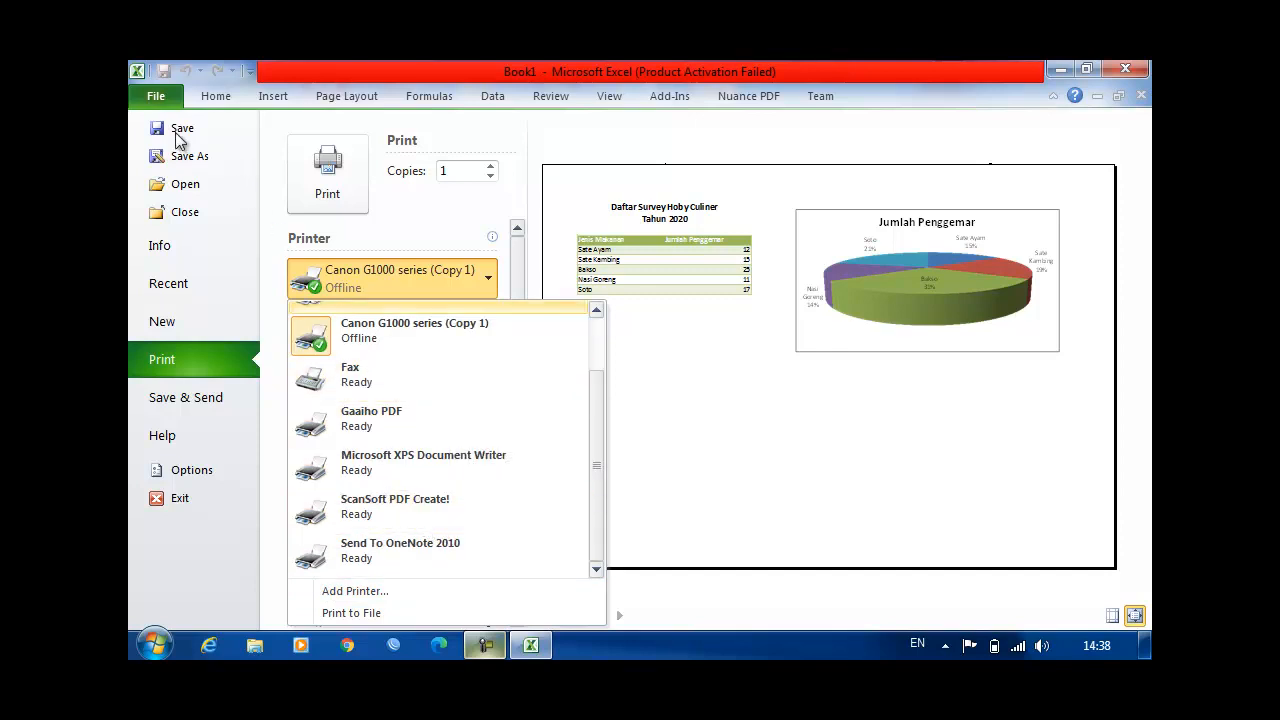
pyautogui.click(215, 100)
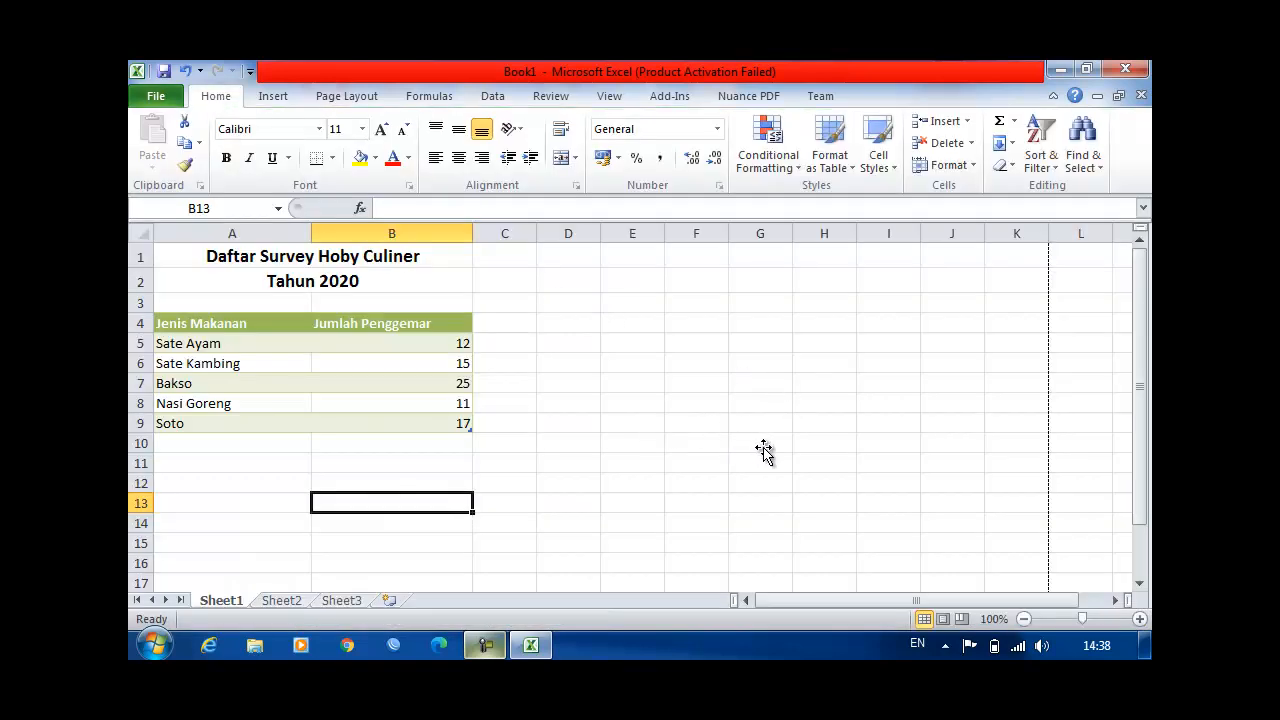
pyautogui.scroll(-4, 763, 447)
pyautogui.scroll(4, 763, 447)
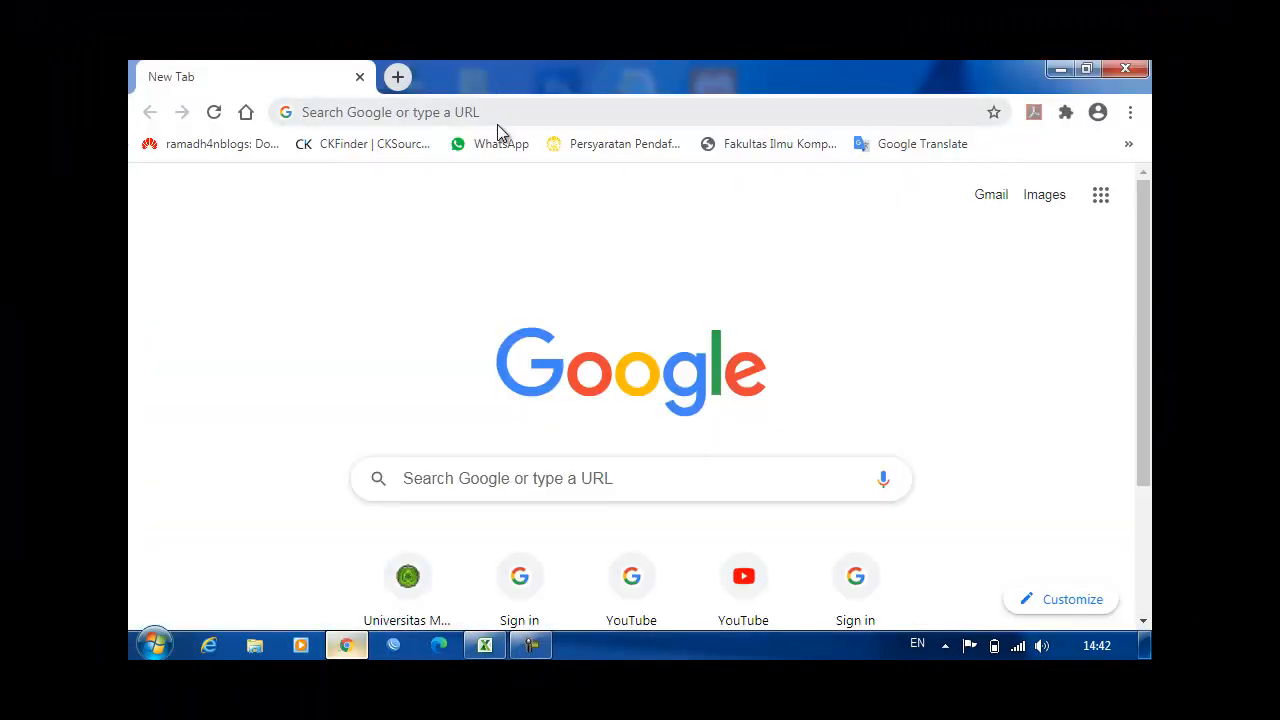
# Step: Switch to the Chrome browser and go to docs.google.com
pyautogui.click(497, 119)
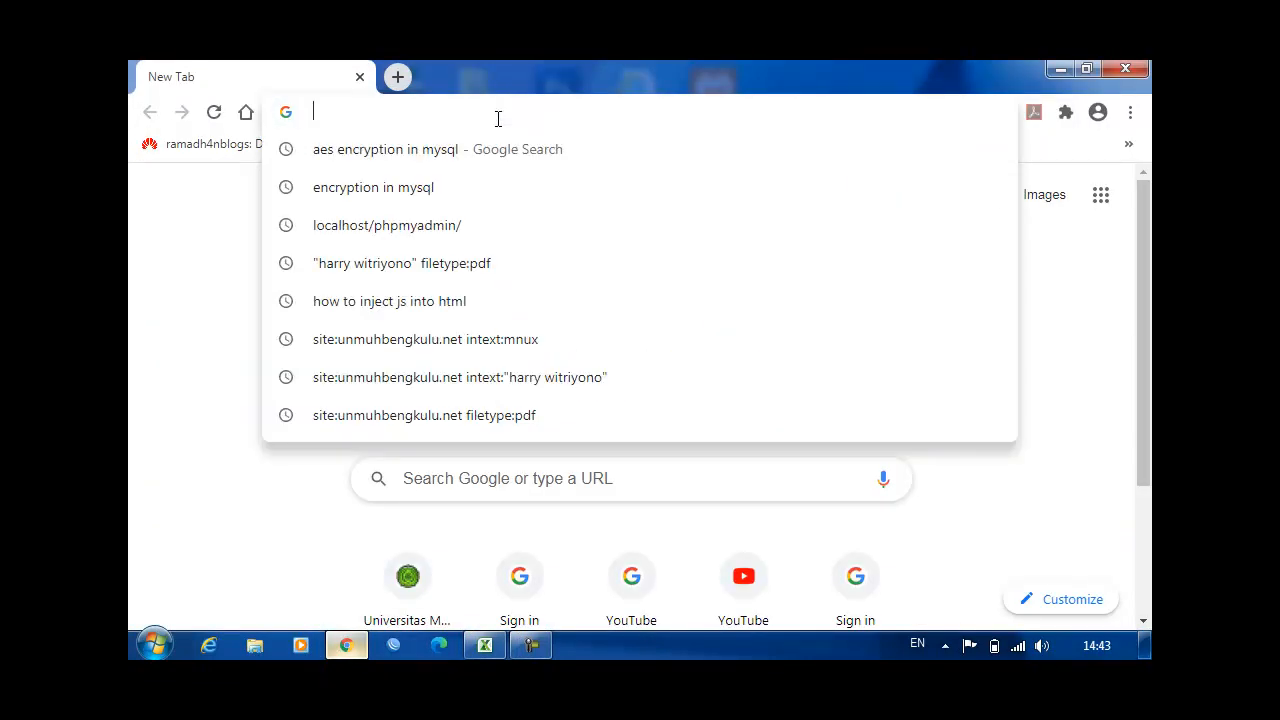
pyautogui.write('docs')
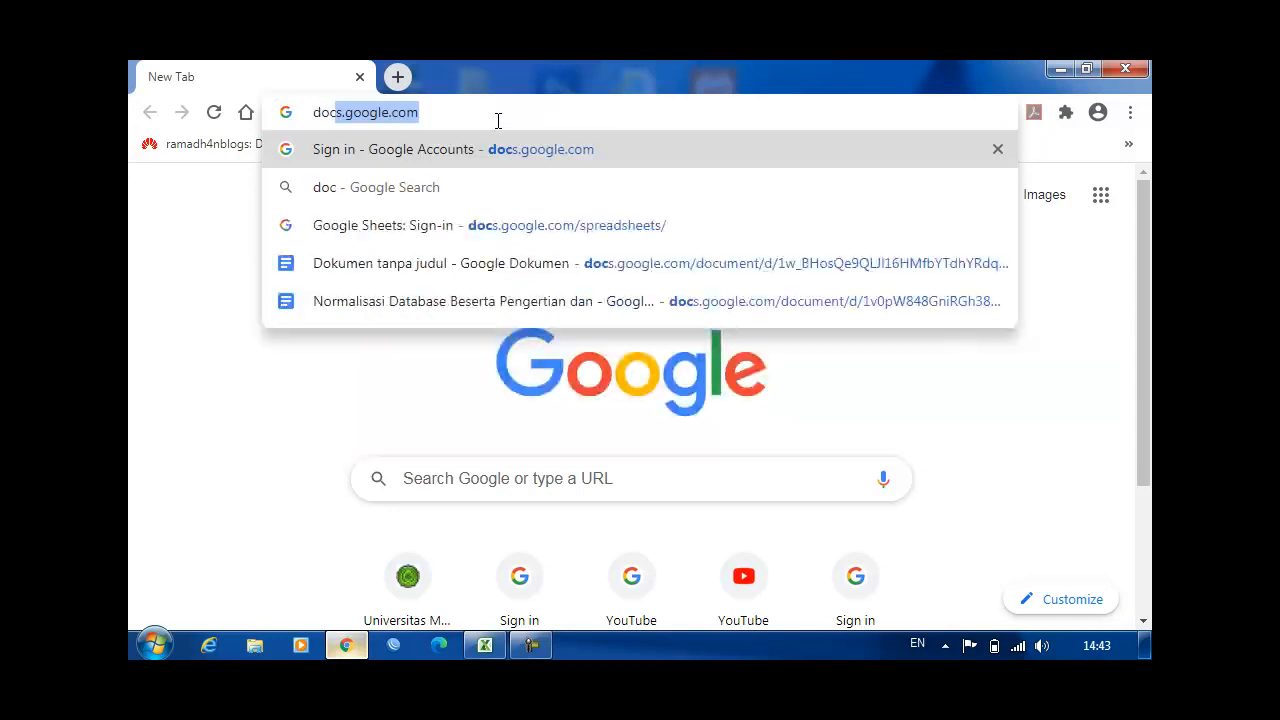
pyautogui.write('.')
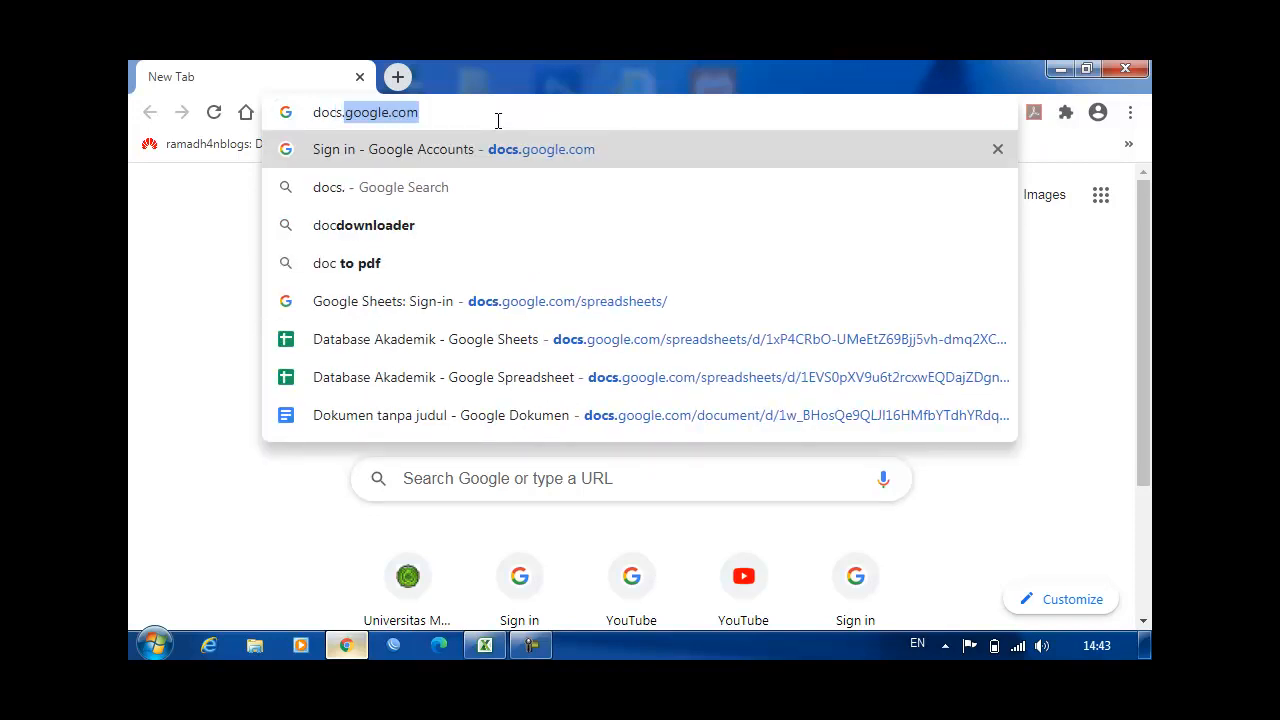
pyautogui.press('Right')
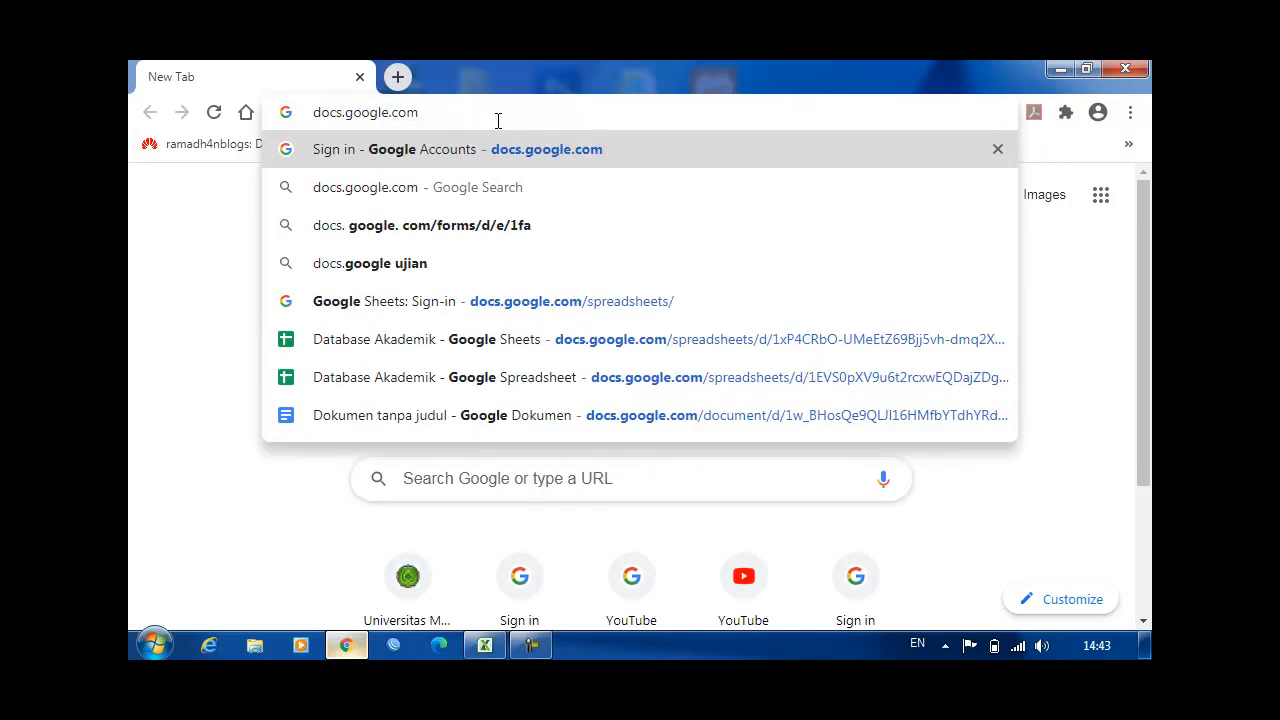
pyautogui.press('Return')
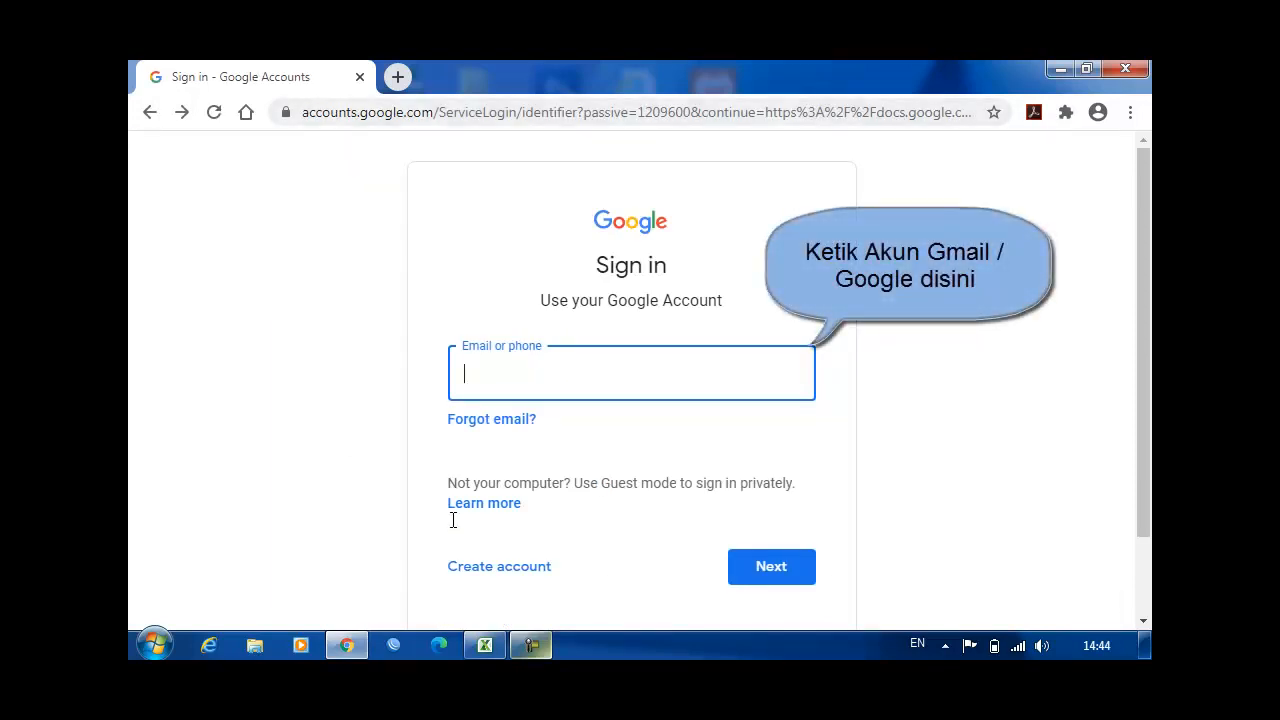
# Step: Sign in to Google with the account's e-mail address and password
pyautogui.press('Down')
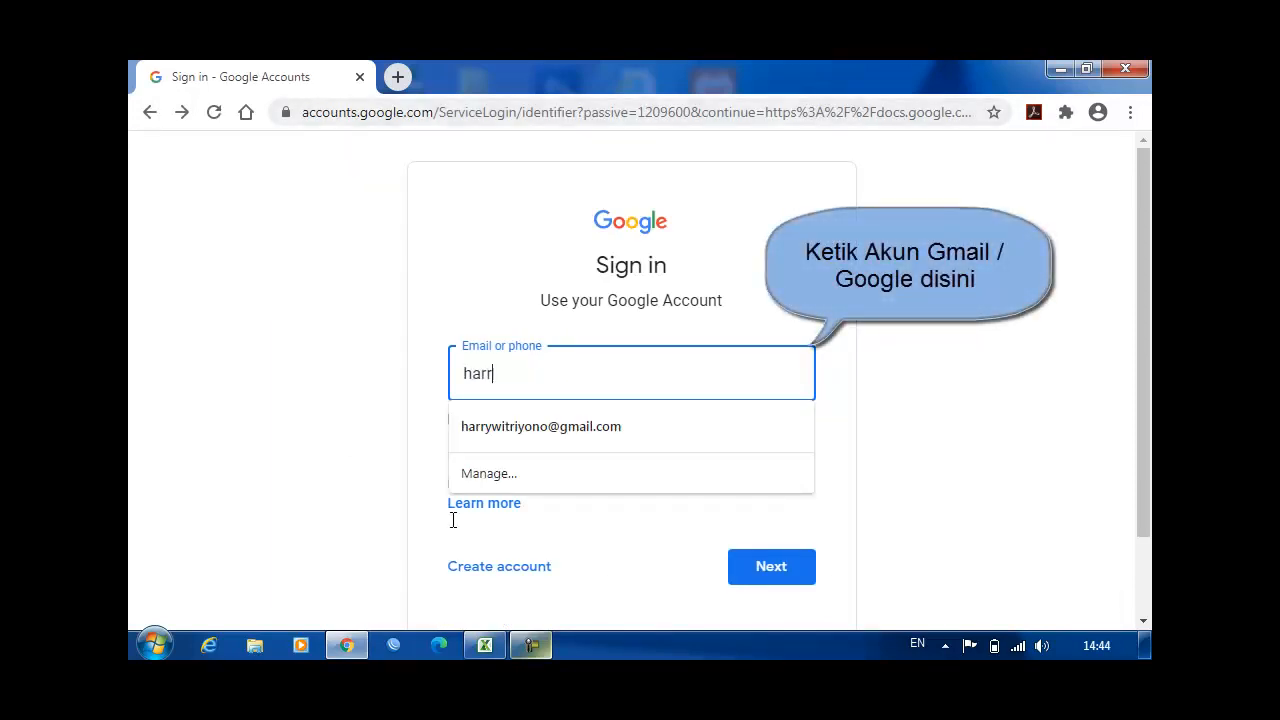
pyautogui.press('Down')
pyautogui.press('Return')
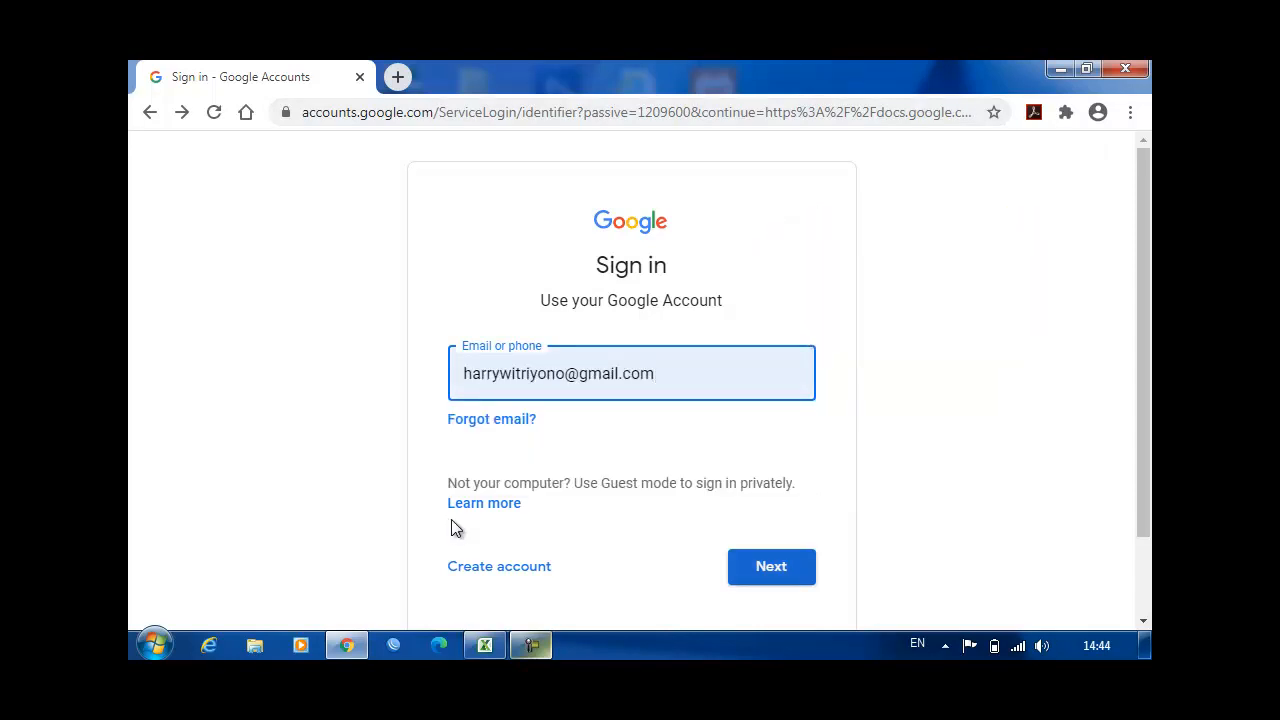
pyautogui.press('Return')
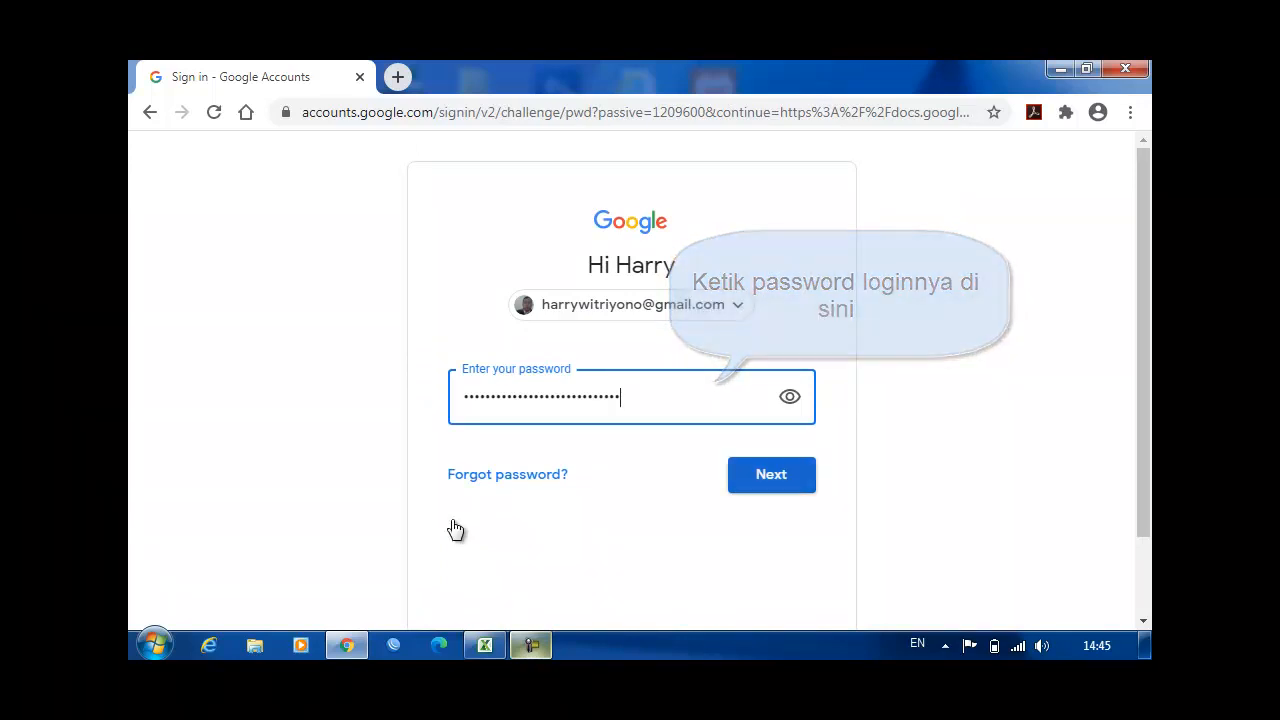
pyautogui.press('Return')
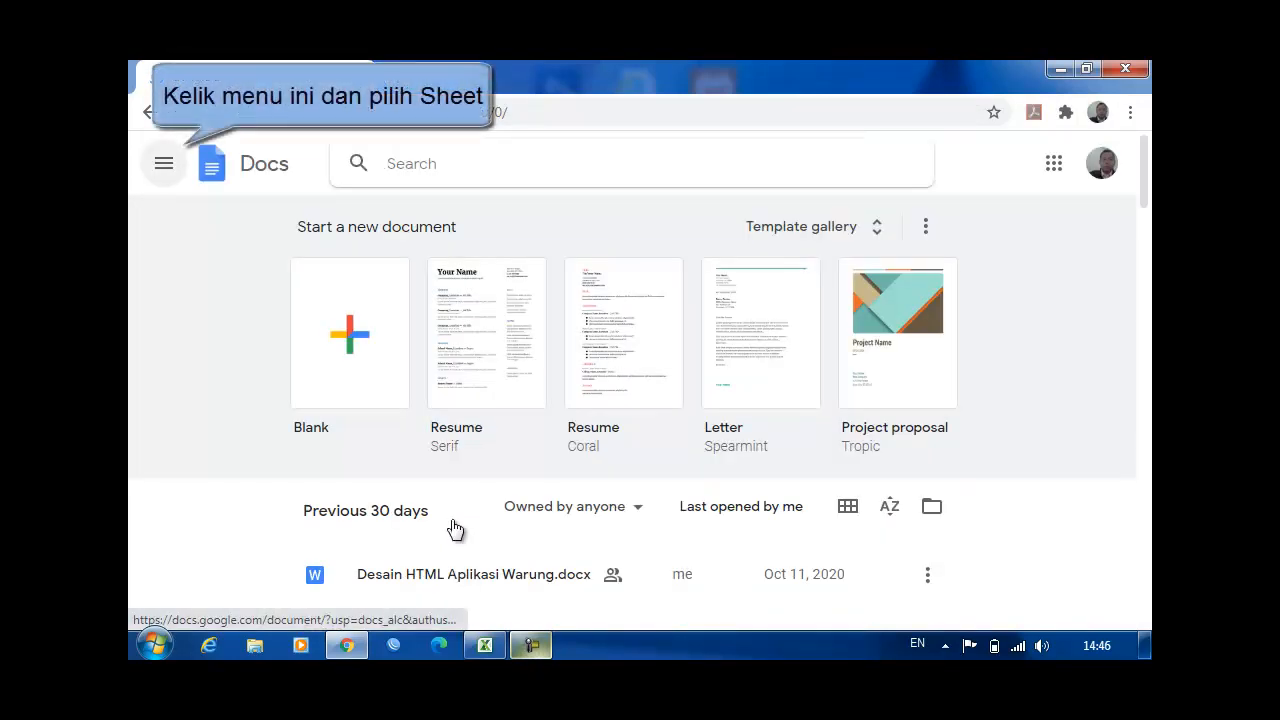
# Step: Paste the survey table into a new blank Google Sheets spreadsheet from A1 and widen column B to fit its heading
pyautogui.click(164, 163)
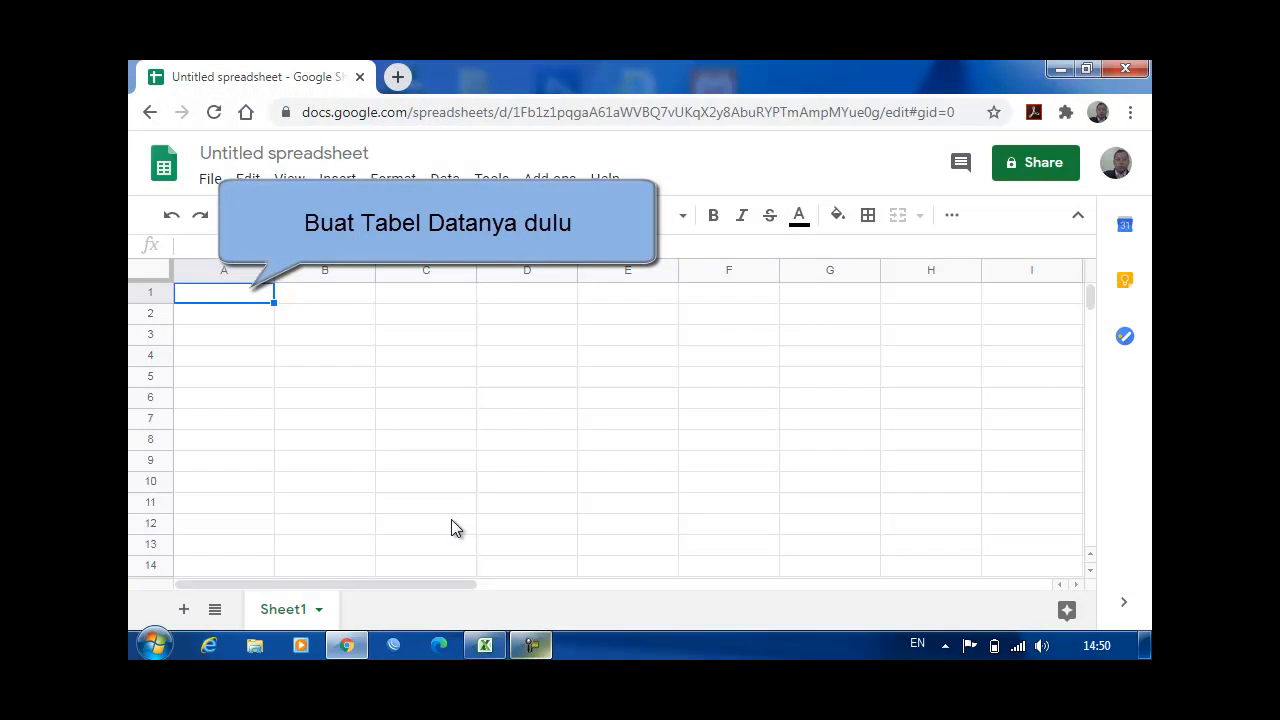
pyautogui.hotkey('ctrl', 'v')
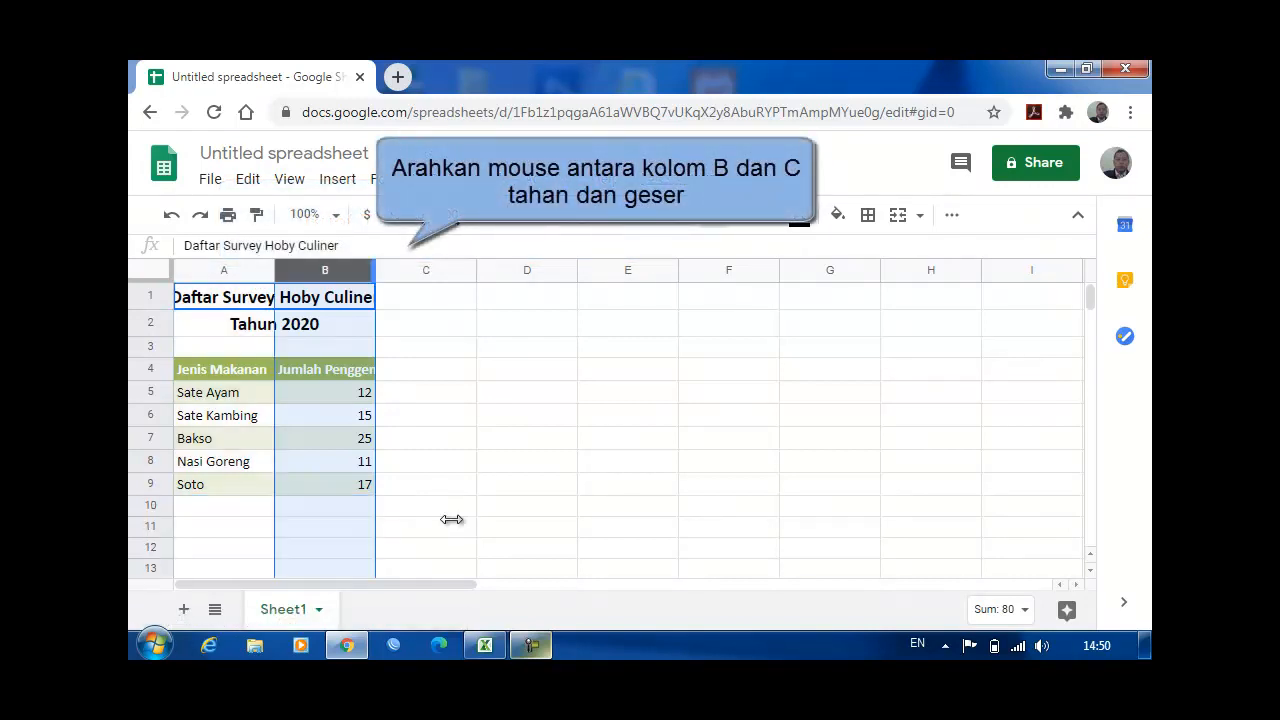
pyautogui.moveTo(374, 270); pyautogui.dragTo(502, 270)
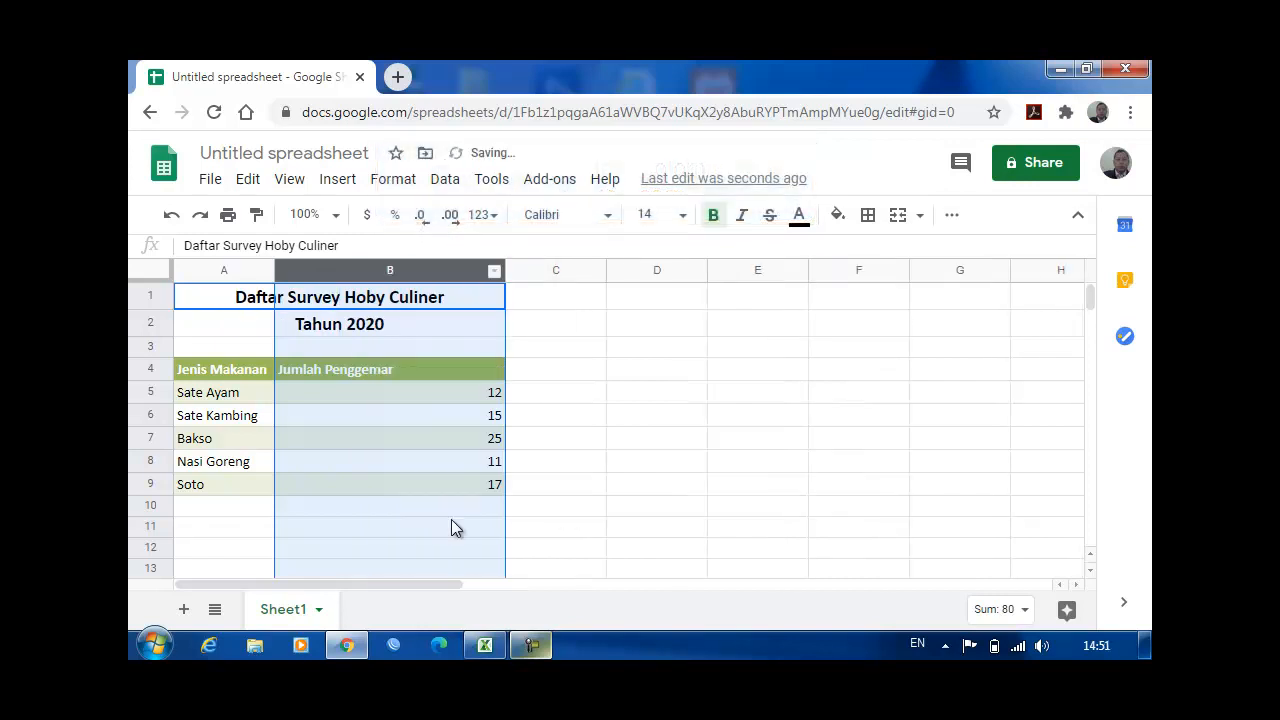
# Step: Enter the chart heading "Grafik Statistik Survey Hobi Culiner" in cell D1, spelling the hobby word with an i
pyautogui.press('Right')
pyautogui.press('Right')
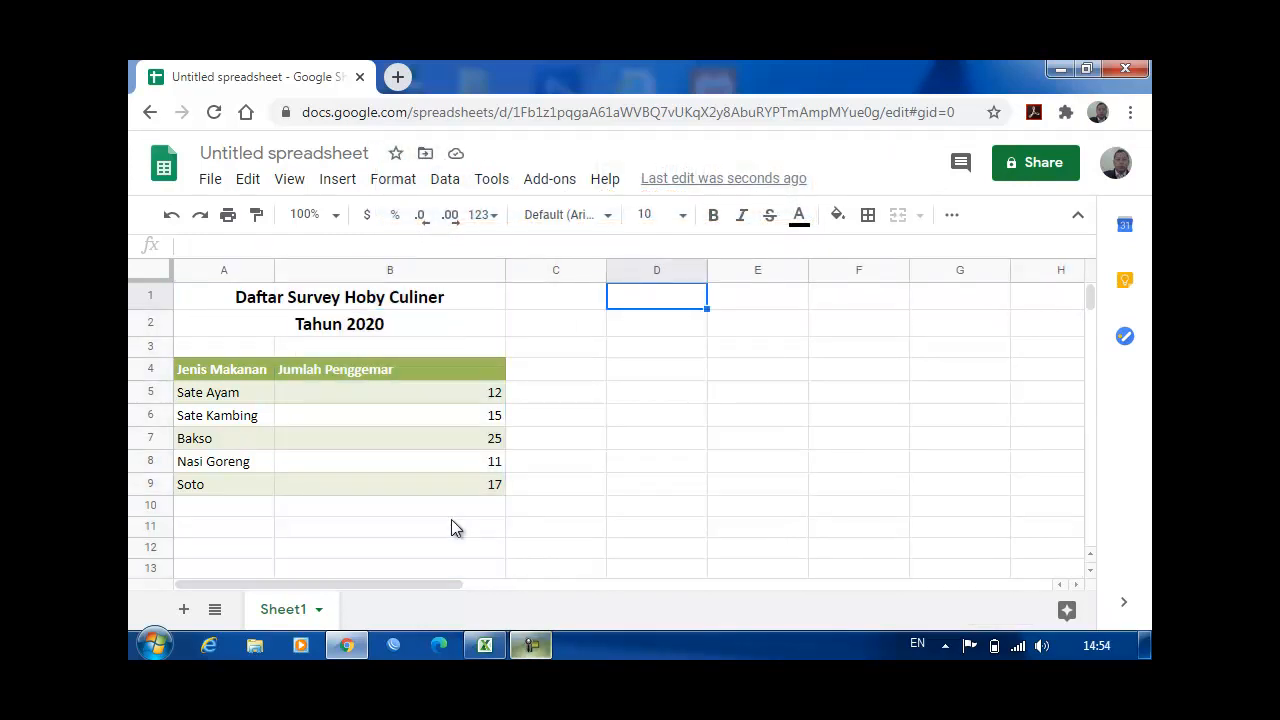
pyautogui.write('Grafik S')
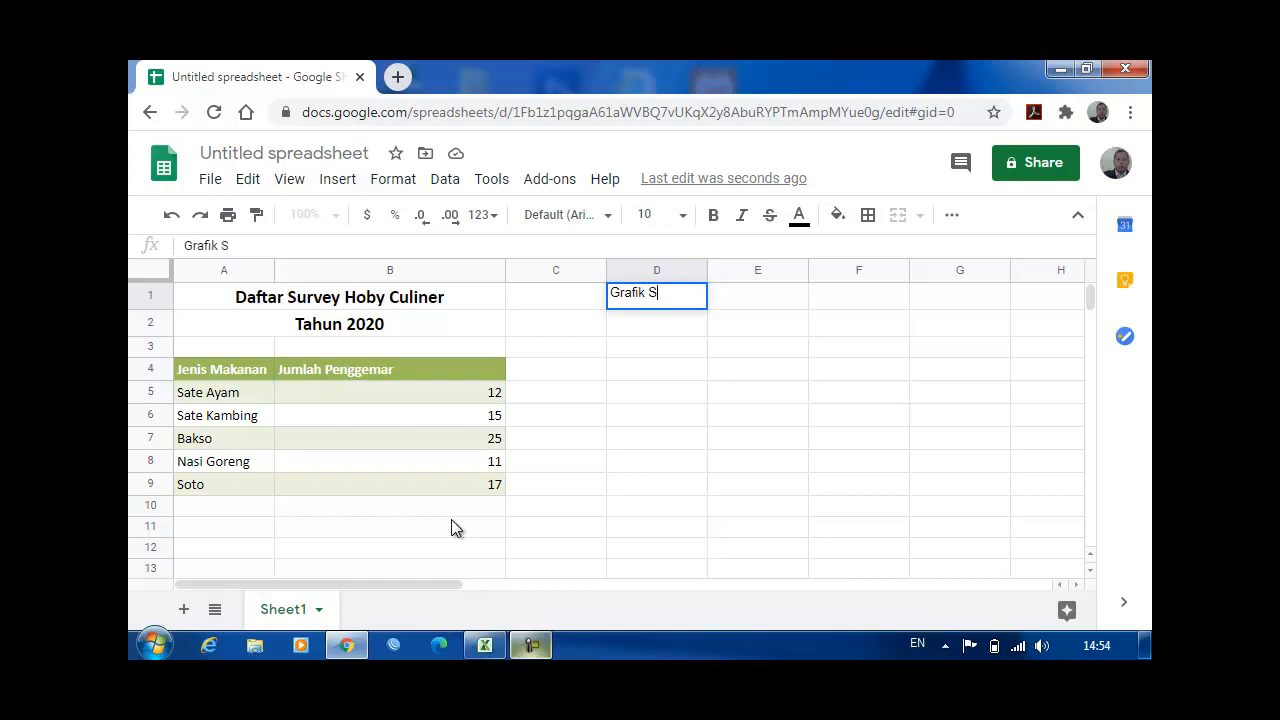
pyautogui.write('tatistik Sur')
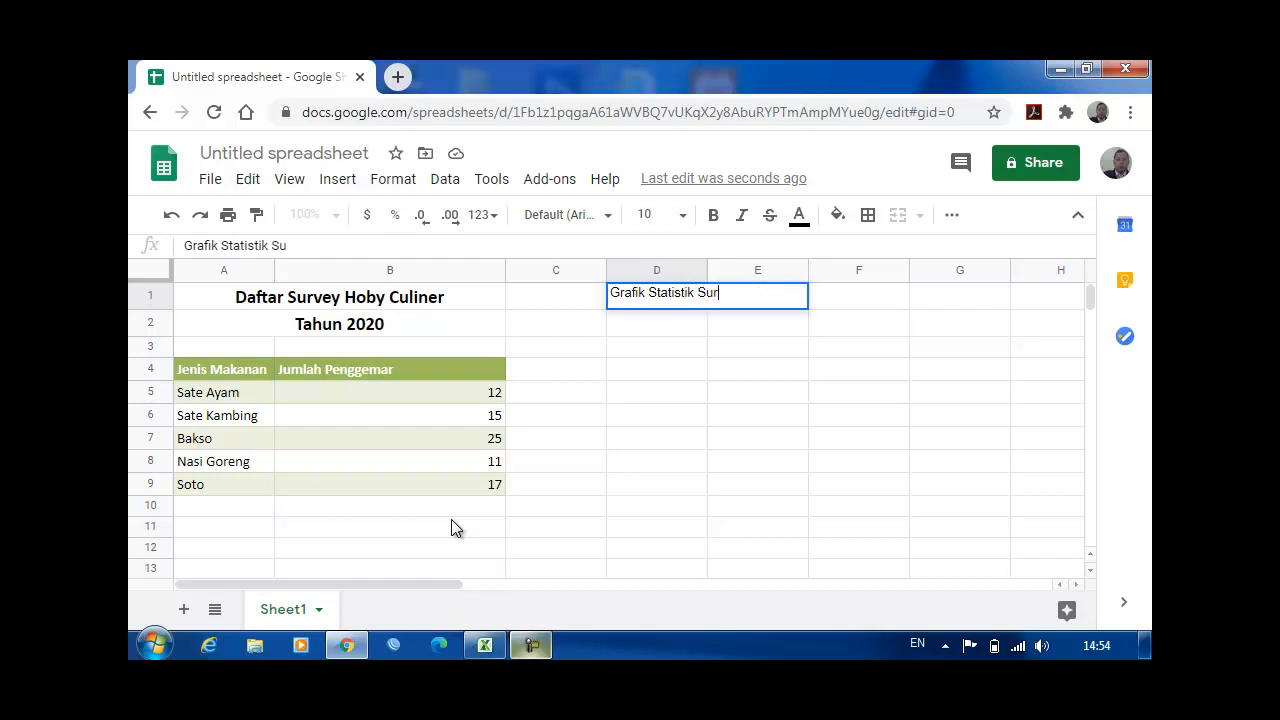
pyautogui.write('vey Hoby Culiner')
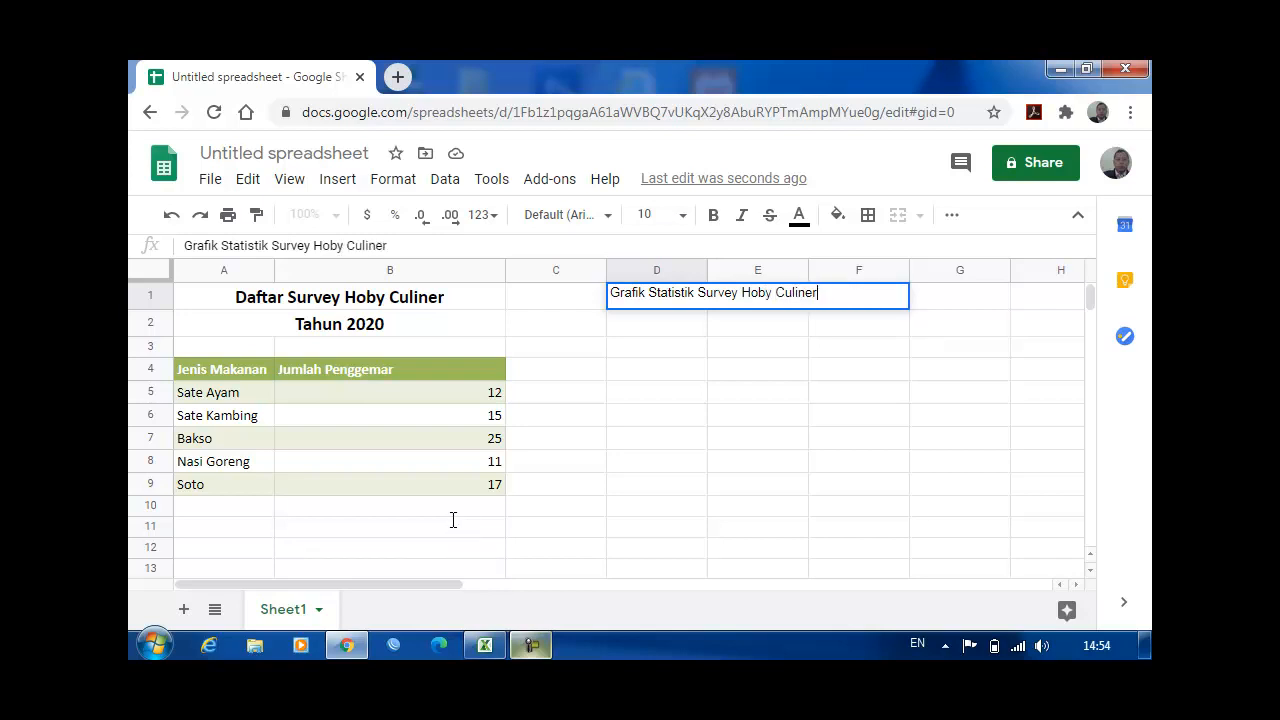
pyautogui.press('Left')
pyautogui.press('Left')
pyautogui.press('Left')
pyautogui.press('Left')
pyautogui.press('Left')
pyautogui.press('Left')
pyautogui.press('Left')
pyautogui.press('Left')
pyautogui.press('Left')
pyautogui.press('Delete')
pyautogui.write('i')
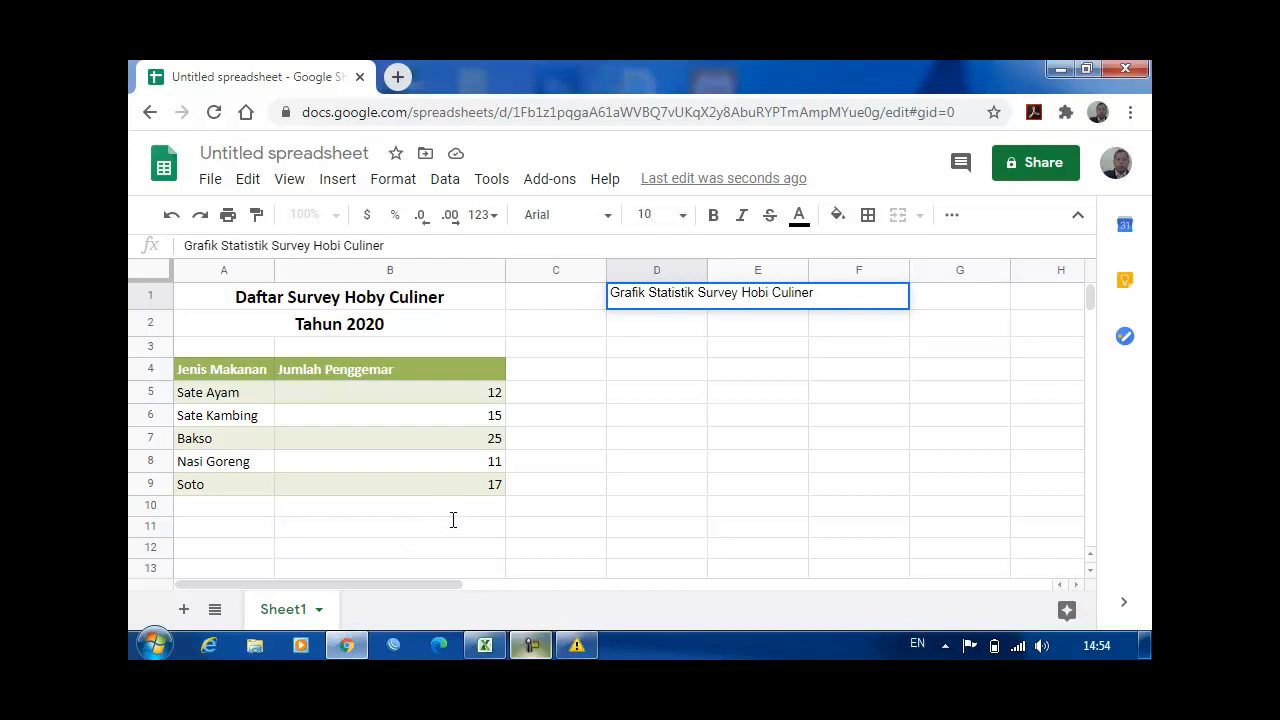
pyautogui.press('Return')
# Step: Correct the table title in A1 to read "Daftar Survey Hobi Culiner"
pyautogui.press('Up')
pyautogui.press('Left')
pyautogui.press('Left')
pyautogui.press('F2')
pyautogui.press('Left')
pyautogui.press('Left')
pyautogui.press('Left')
pyautogui.press('Left')
pyautogui.press('Left')
pyautogui.press('Left')
pyautogui.press('Left')
pyautogui.press('Left')
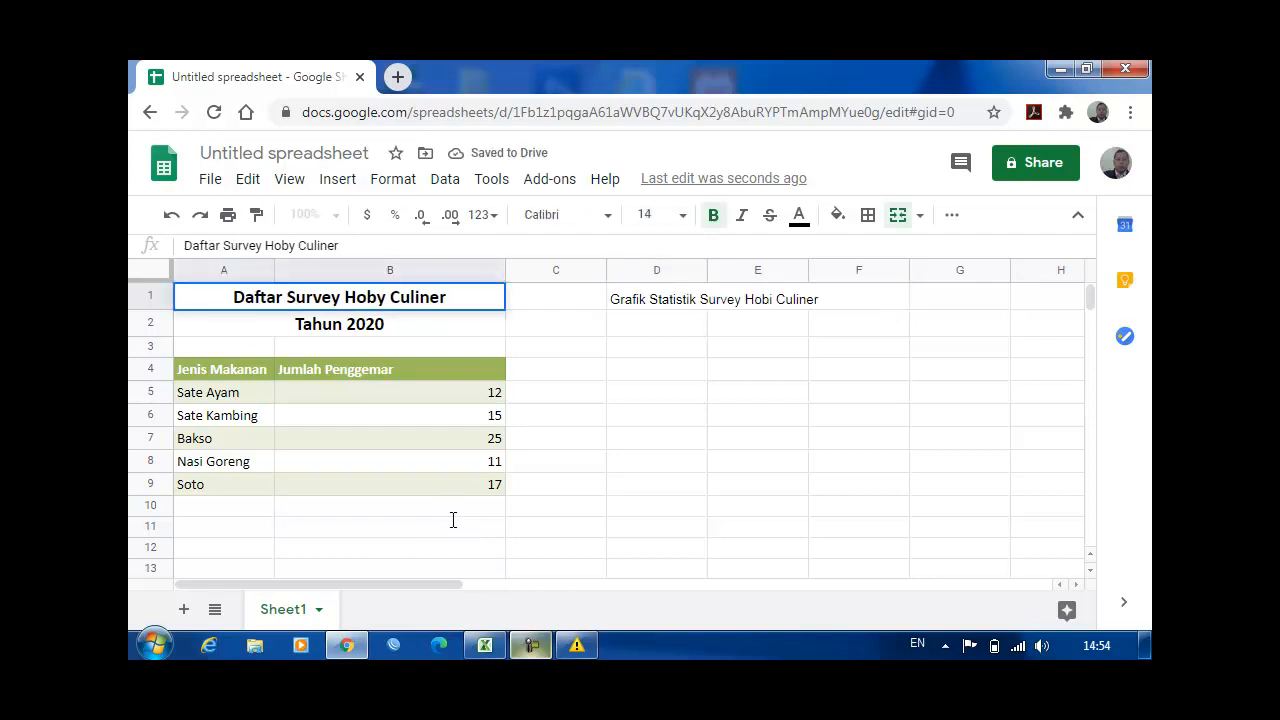
pyautogui.press('BackSpace')
pyautogui.write('i')
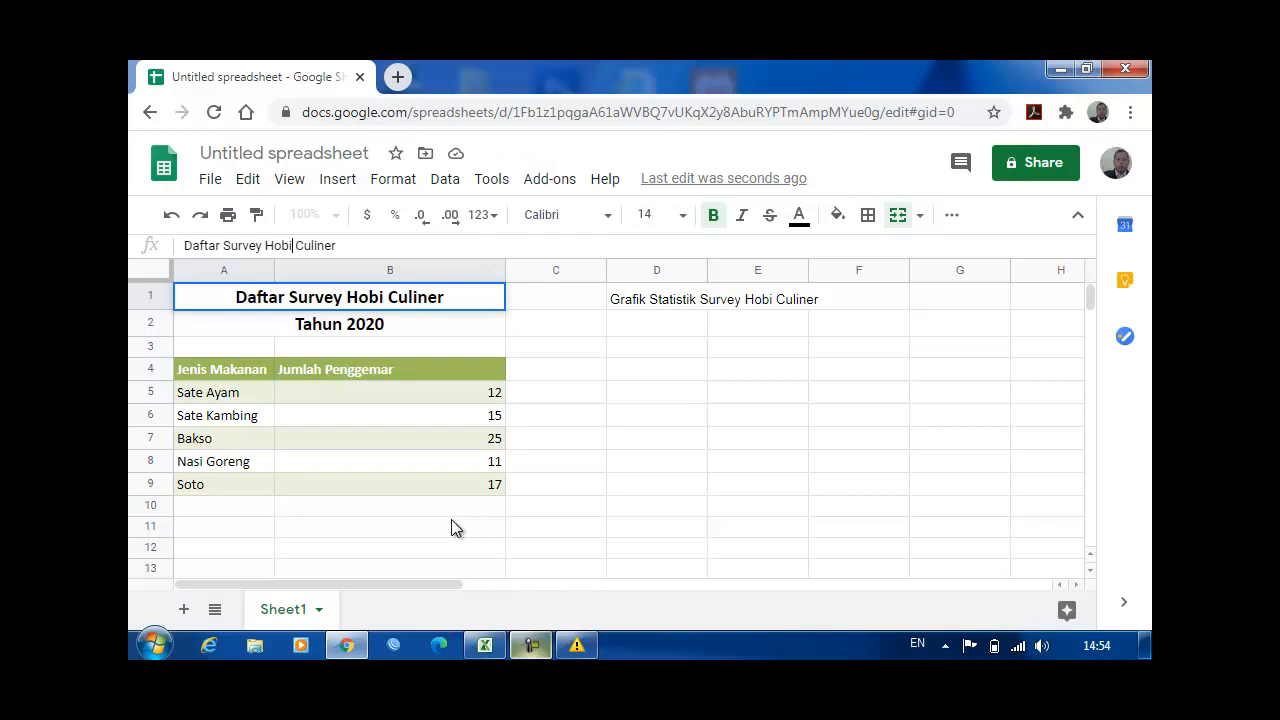
pyautogui.press('Tab')
pyautogui.press('Tab')
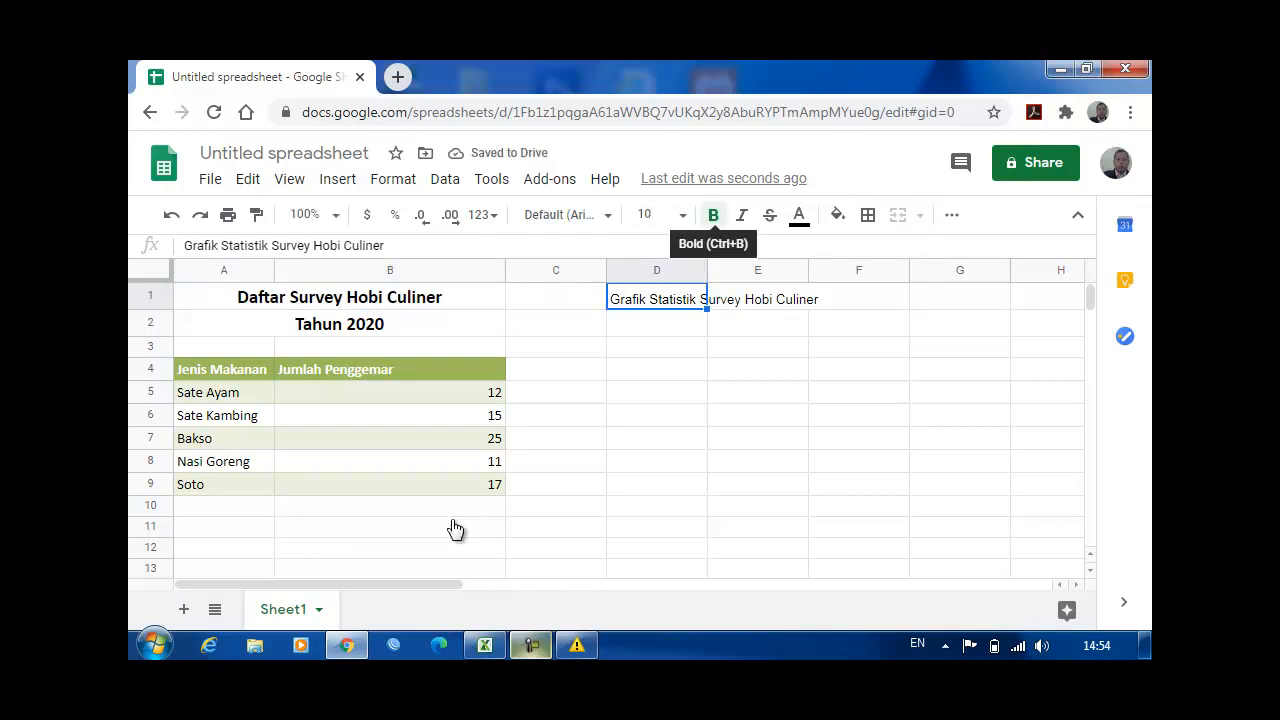
# Step: Make the chart heading in cell D1 bold
pyautogui.hotkey('ctrl', 'b')
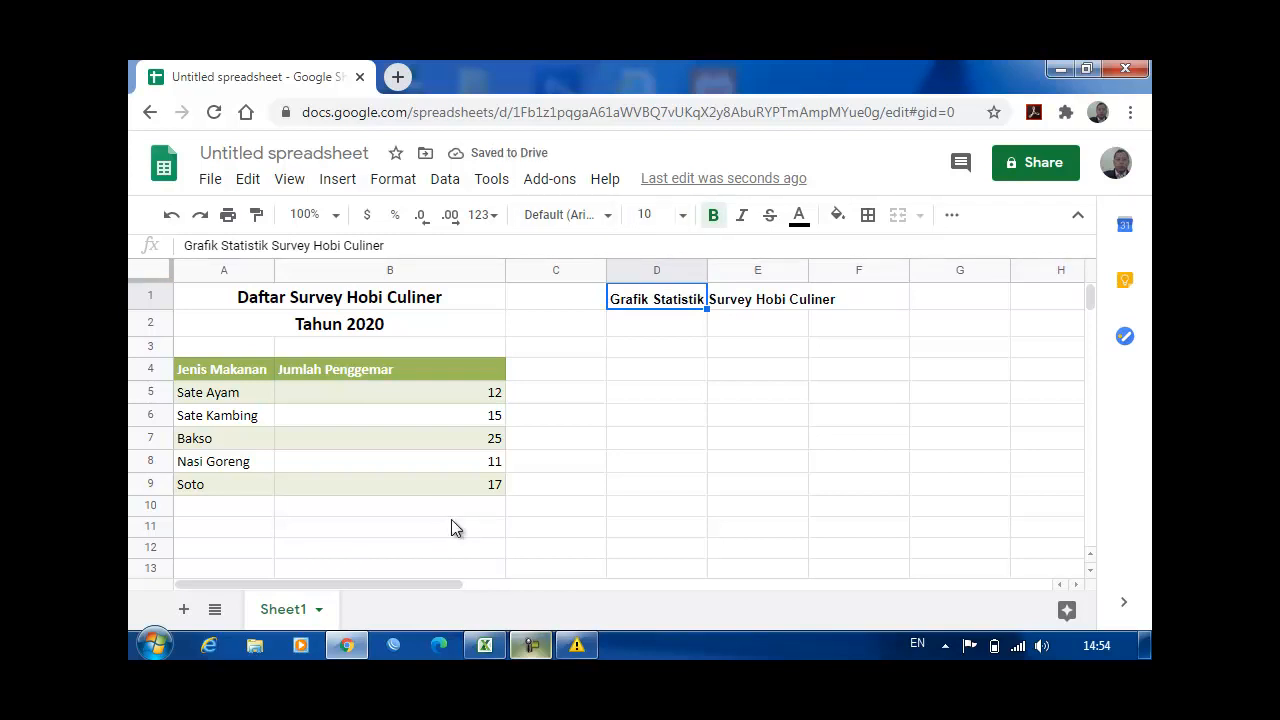
# Step: Insert a pie chart from empty cell D2, using the survey table A4:B9 as its data range
pyautogui.press('Down')
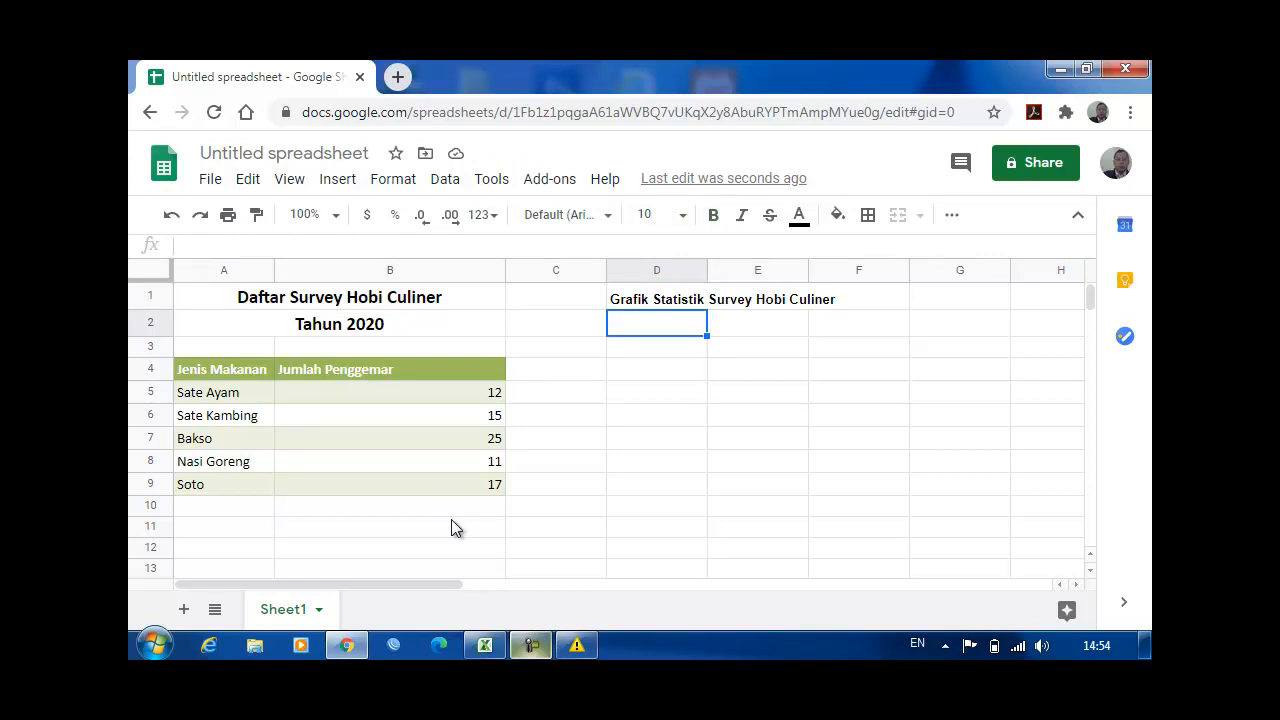
pyautogui.hotkey('ctrl', 'c')
pyautogui.press('Escape')
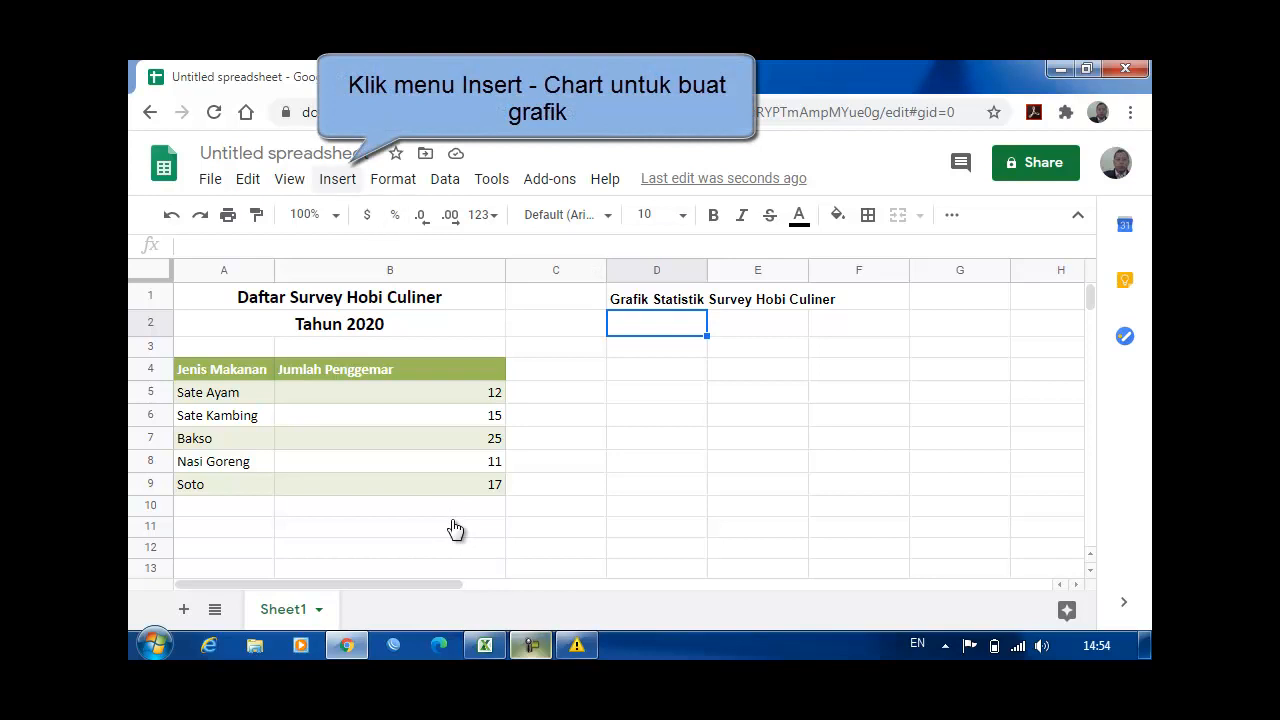
pyautogui.click(337, 179)
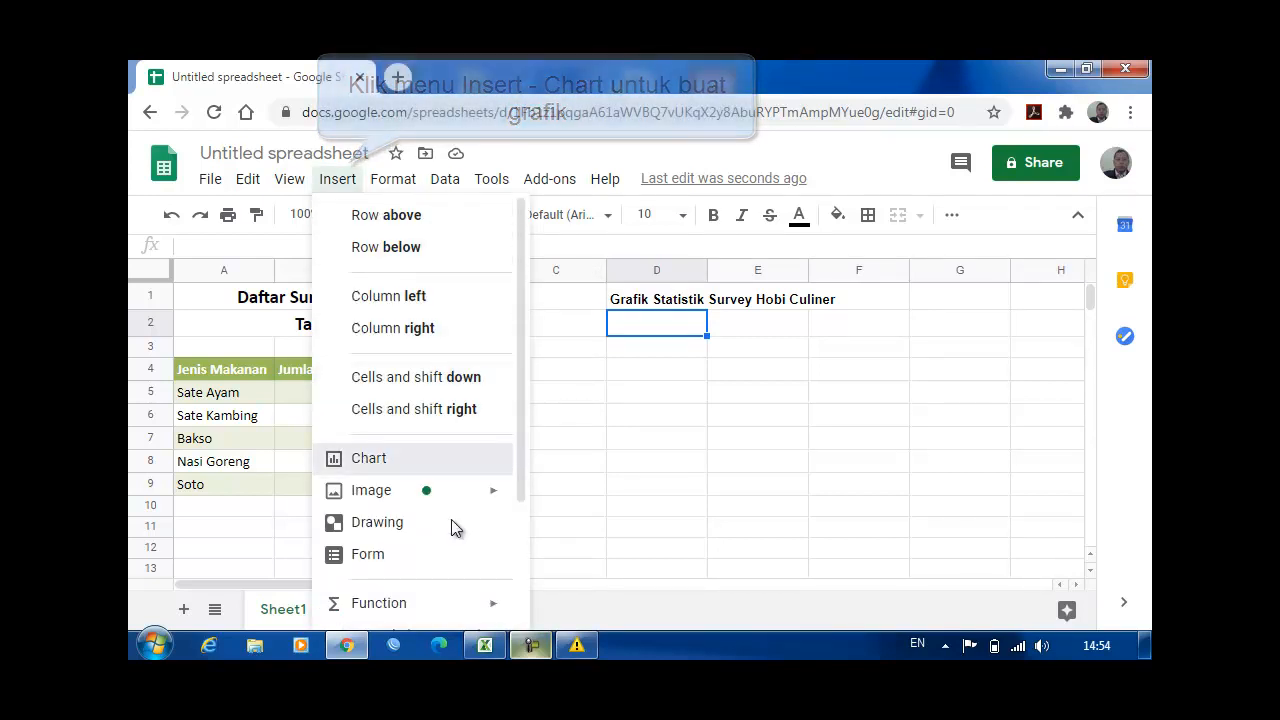
pyautogui.click(369, 458)
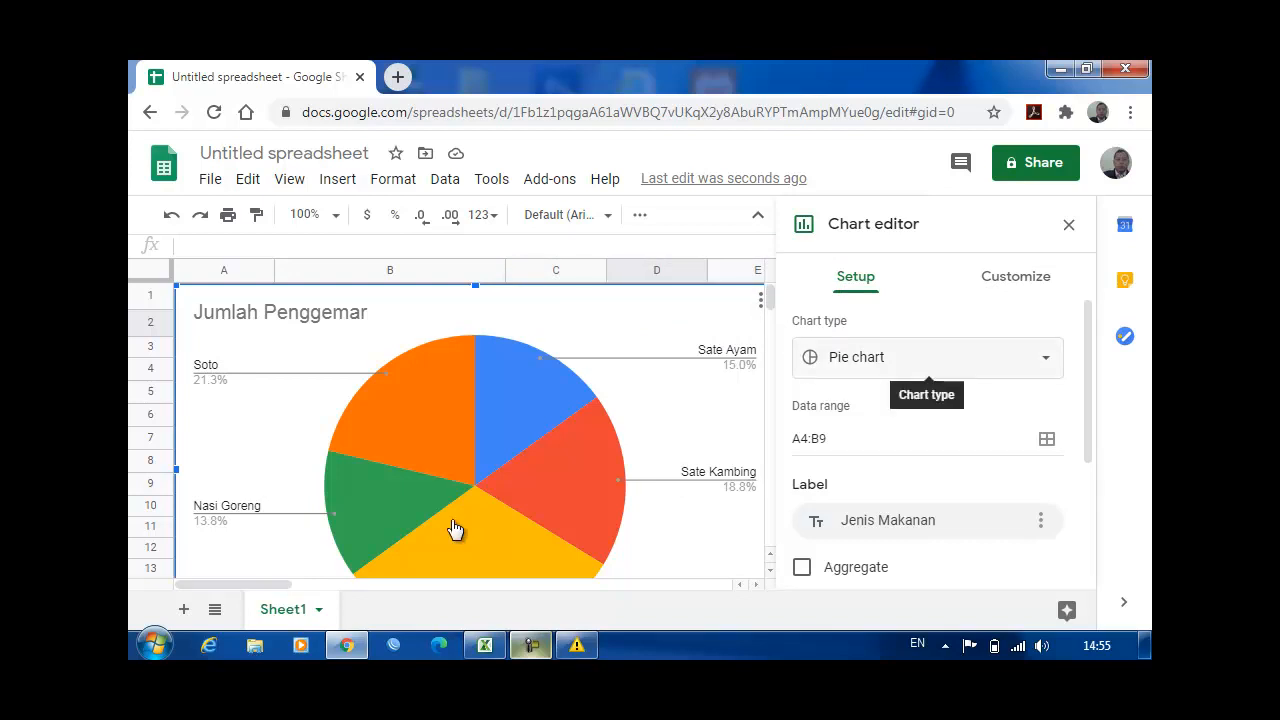
# Step: Change the pie chart of survey data A4:B9 to a column chart and close the chart editor
pyautogui.click(927, 358)
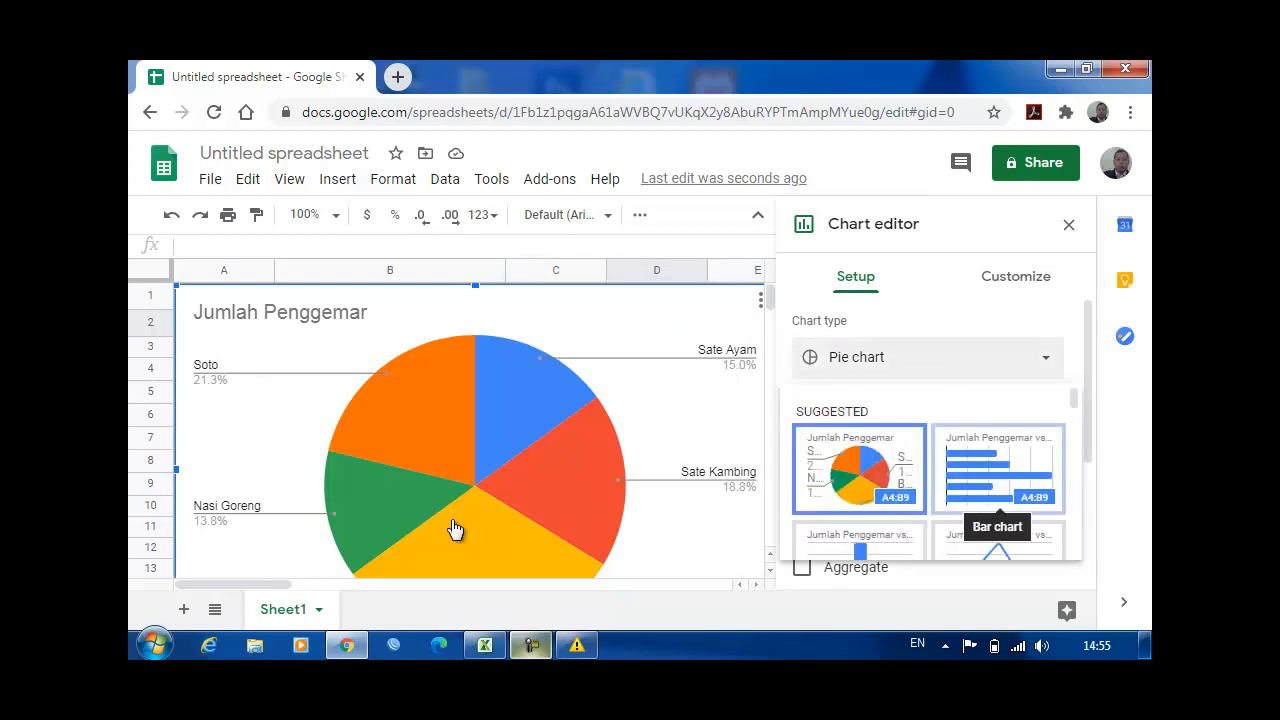
pyautogui.scroll(-1, 998, 470)
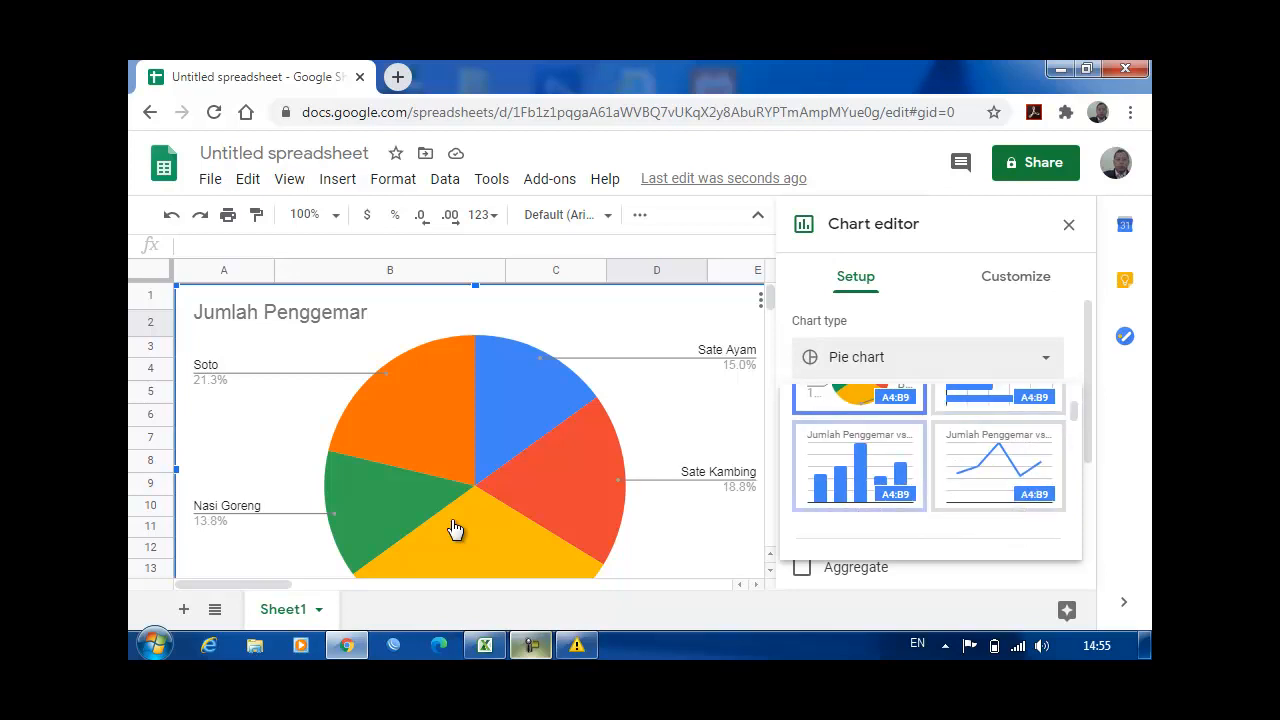
pyautogui.click(858, 465)
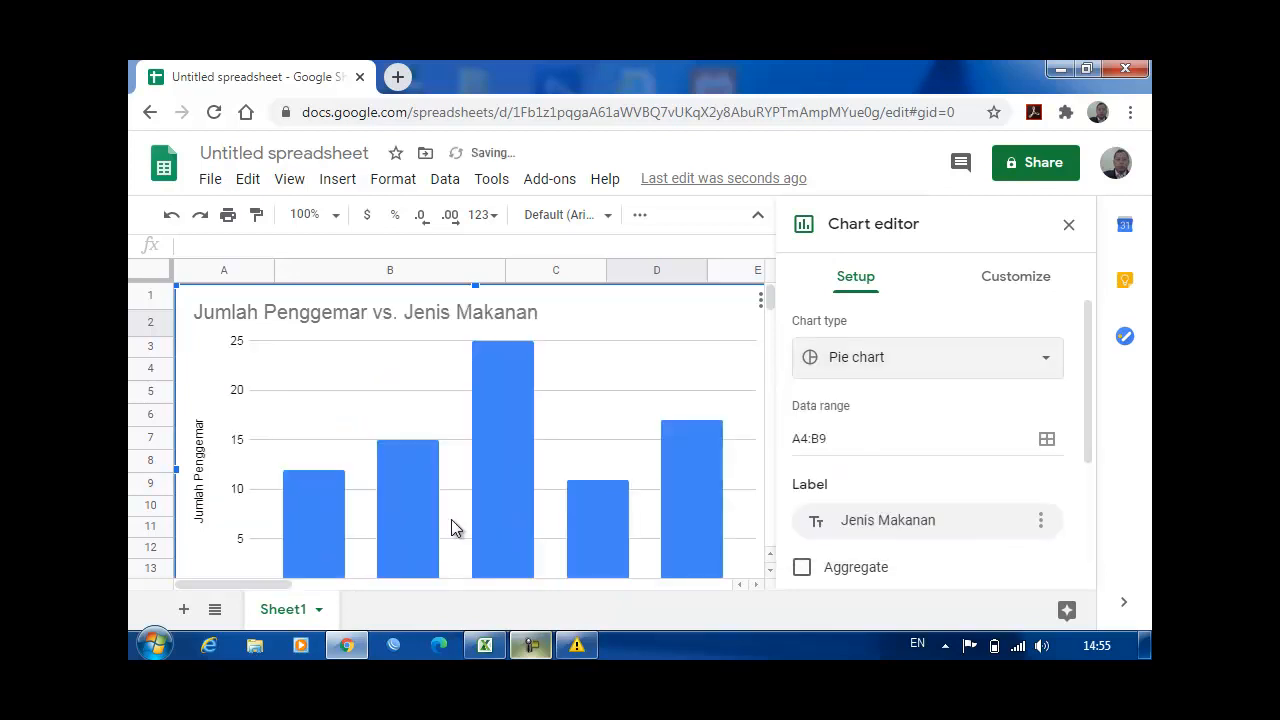
pyautogui.scroll(-2, 455, 527)
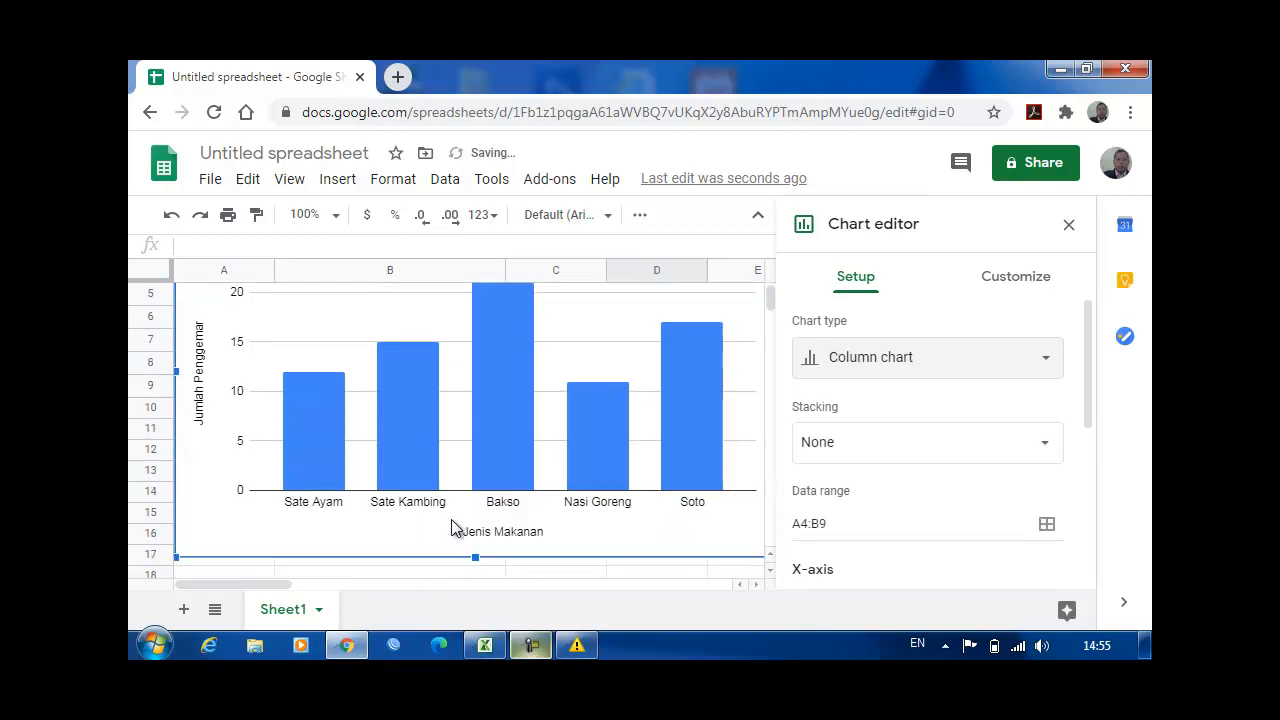
pyautogui.scroll(1, 451, 527)
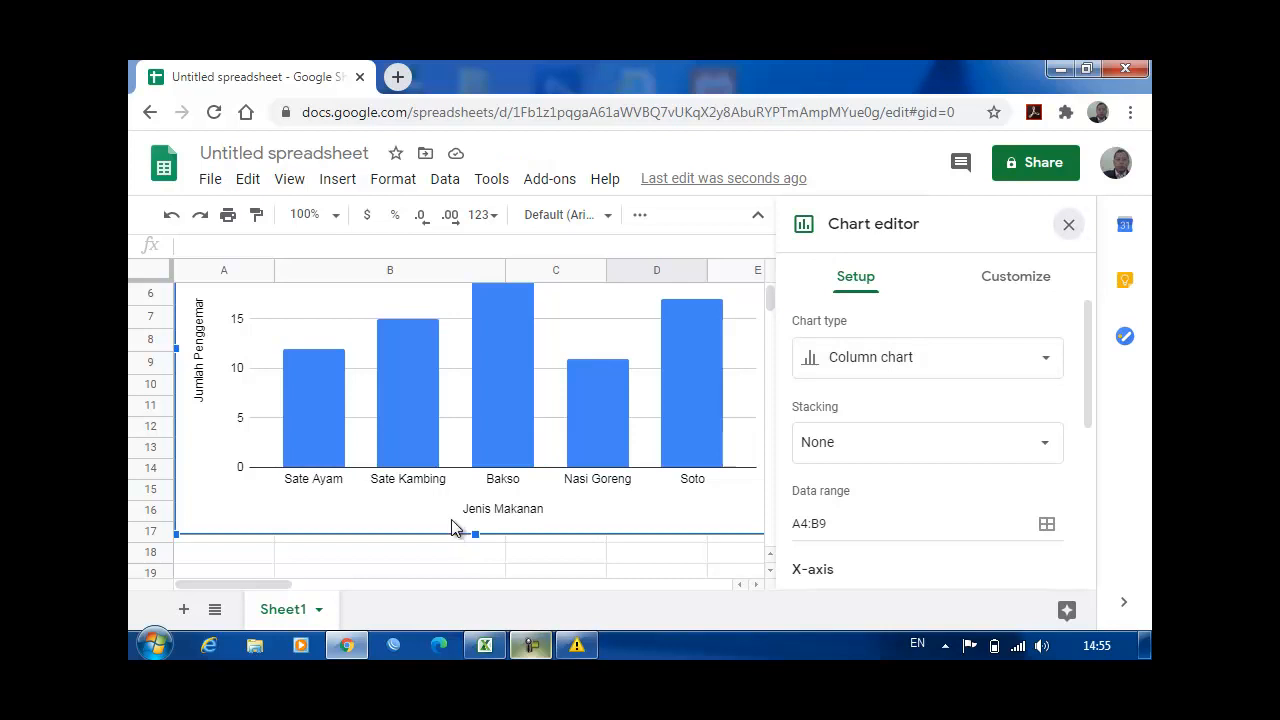
pyautogui.press('Escape')
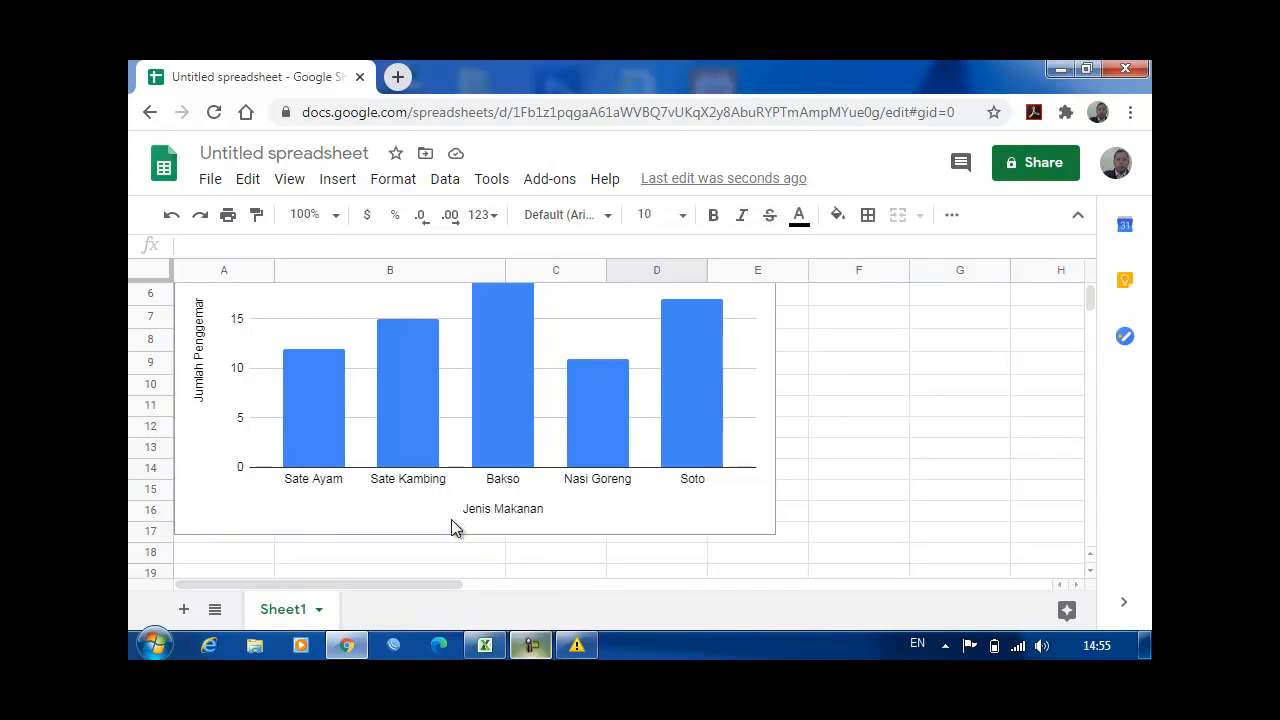
# Step: Shrink the column chart and move it off the survey table into the empty area around column D
pyautogui.scroll(2, 451, 528)
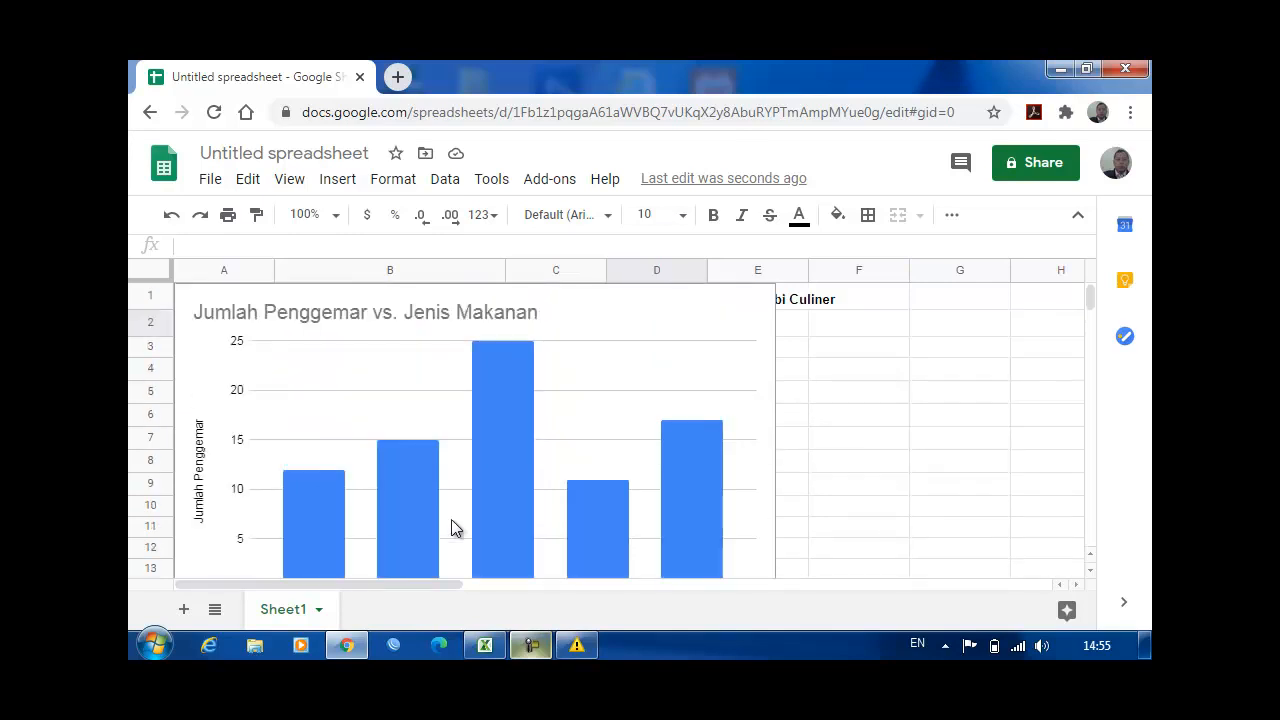
pyautogui.click(451, 528)
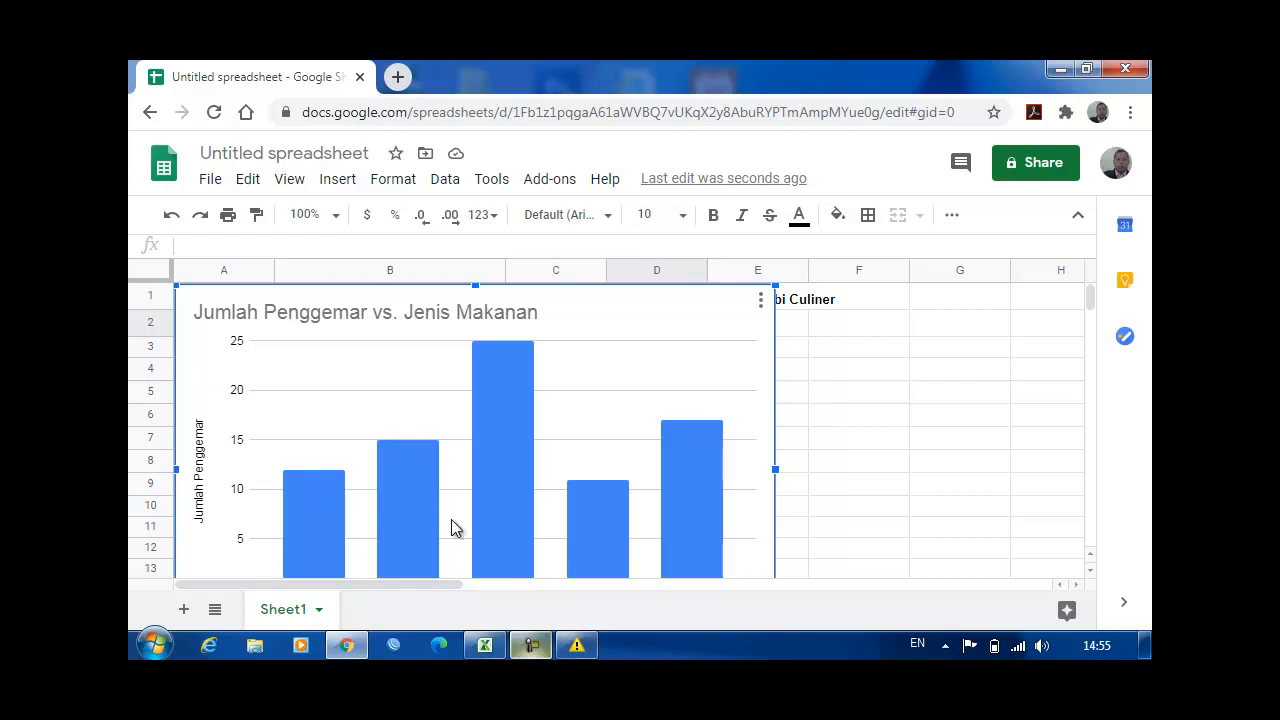
pyautogui.hotkey('ctrl', 'z')
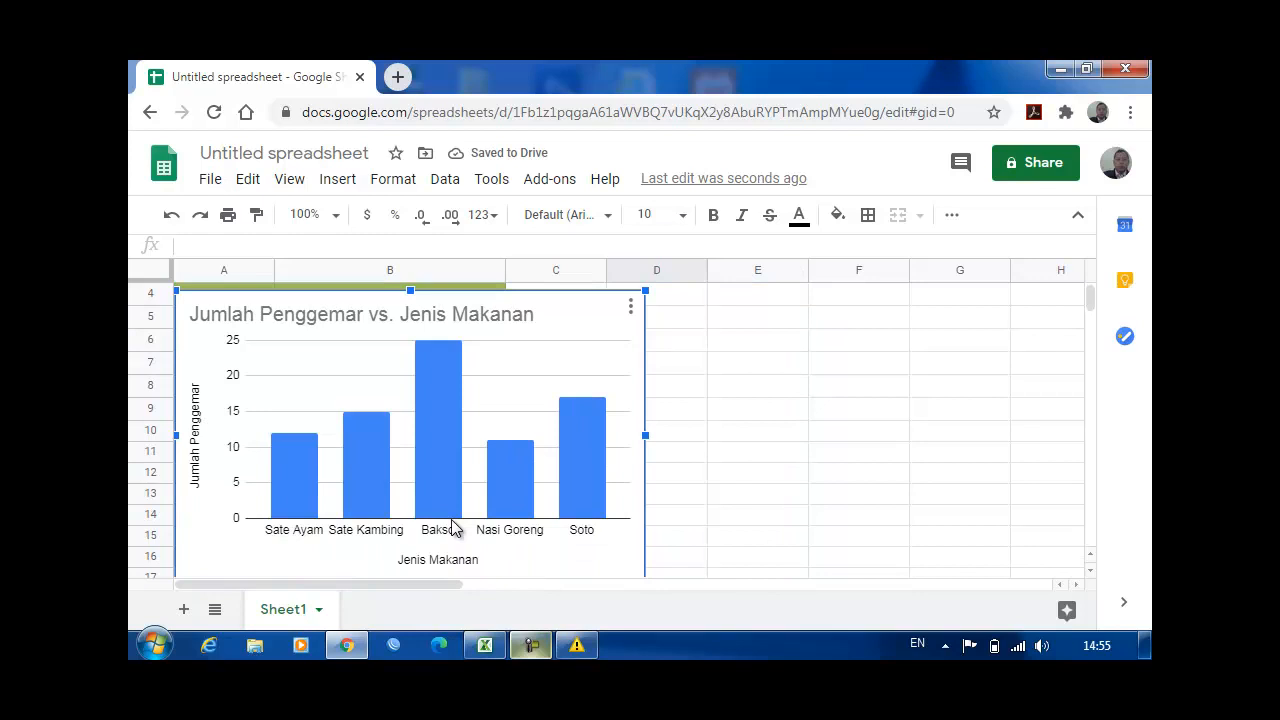
pyautogui.hotkey('ctrl', 'z')
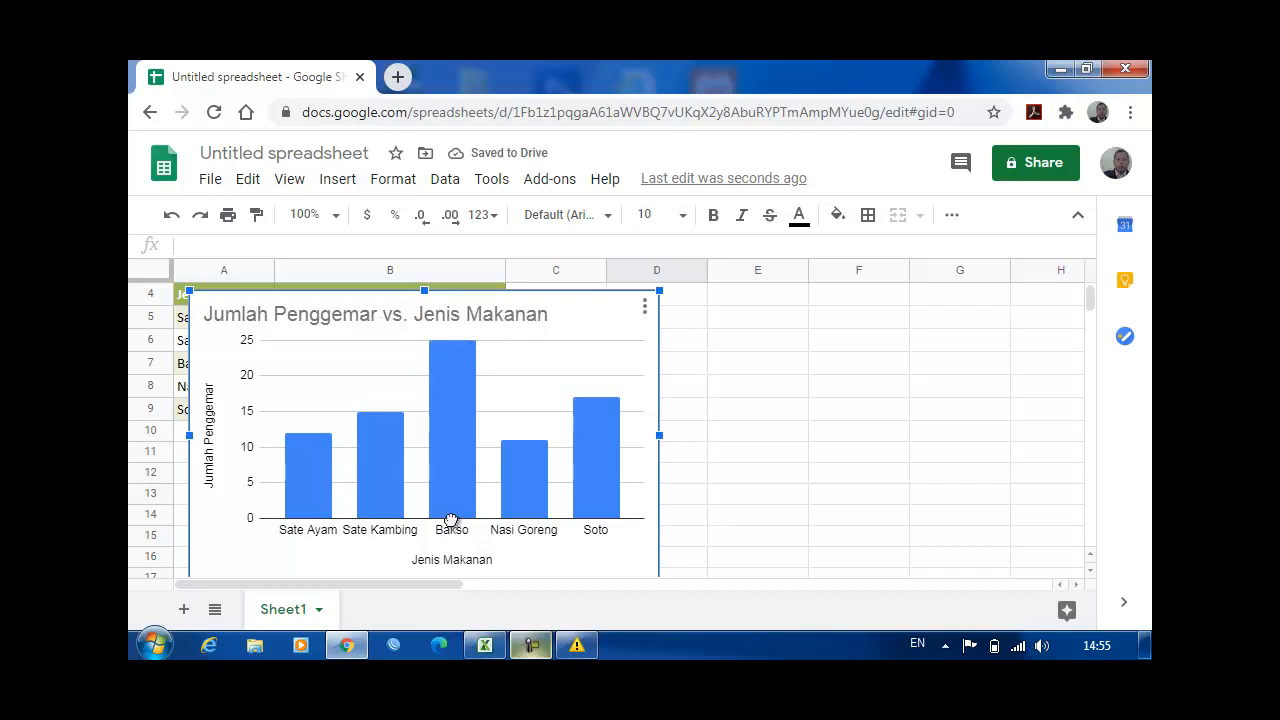
pyautogui.hotkey('ctrl', 'z')
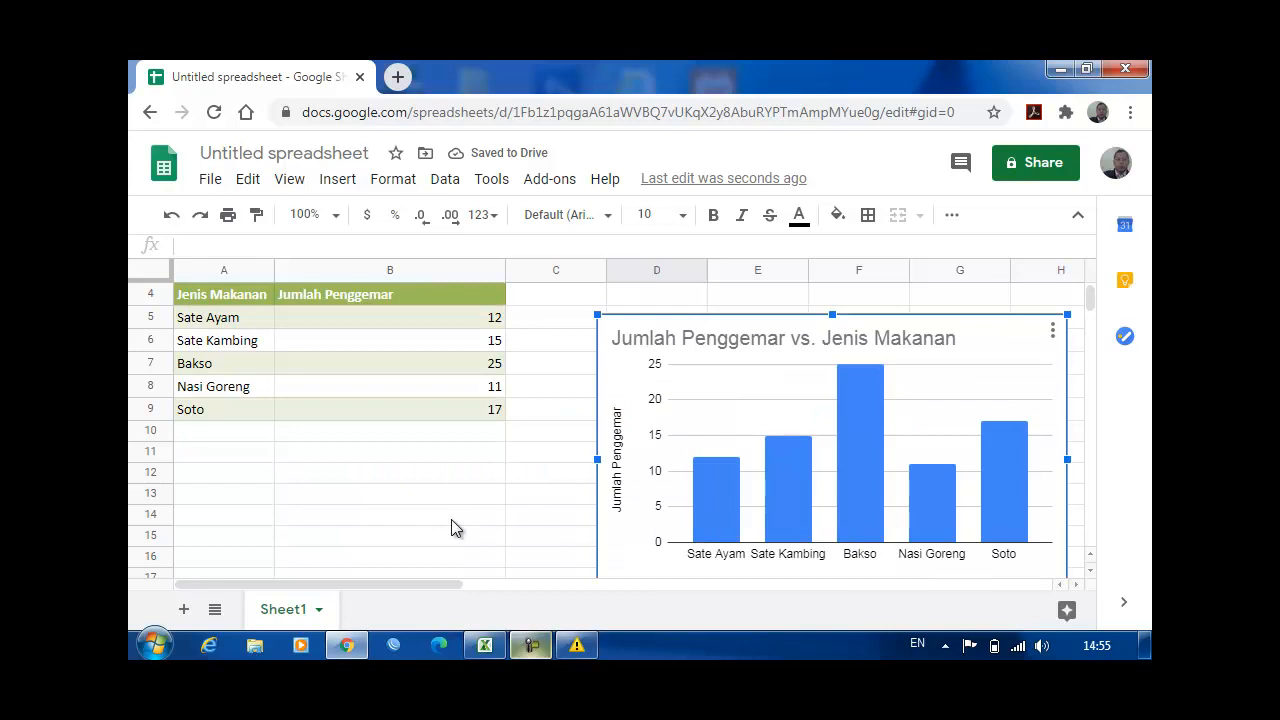
# Step: Position the column chart directly beneath the heading in D1, with its upper-left corner at cell D2
pyautogui.scroll(-1, 451, 528)
pyautogui.scroll(3, 451, 528)
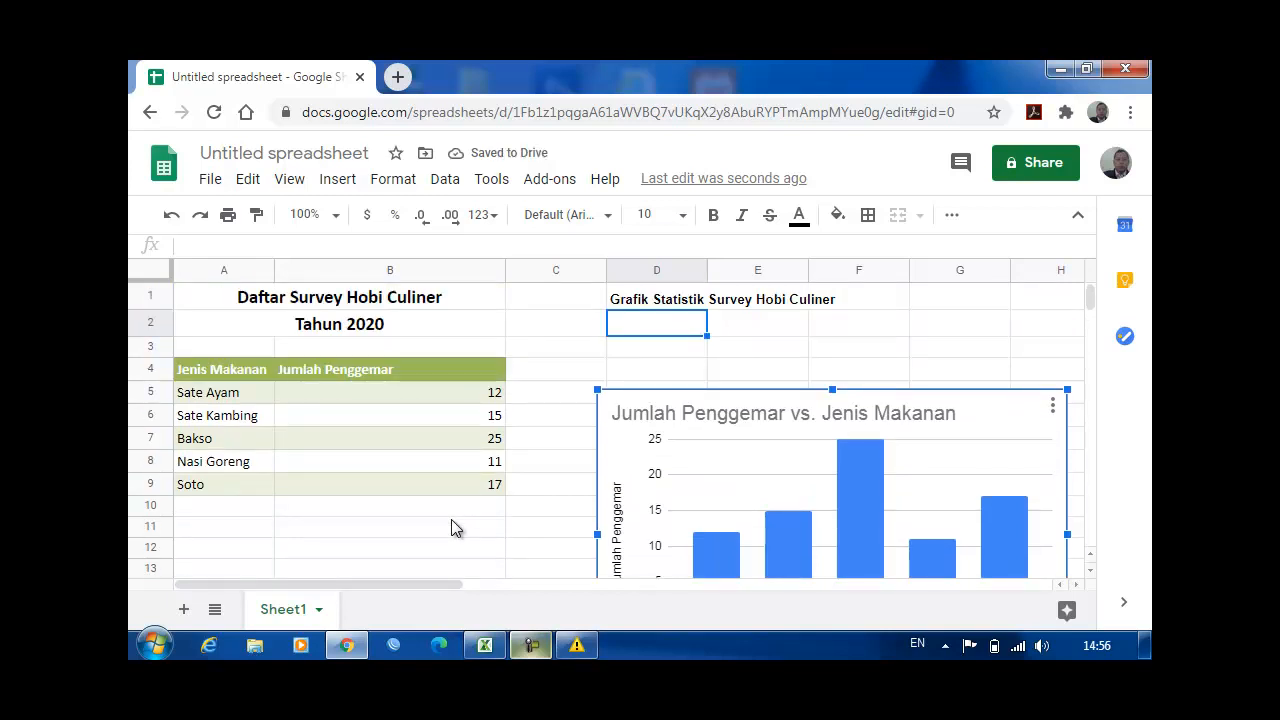
pyautogui.moveTo(860, 520); pyautogui.dragTo(874, 486)
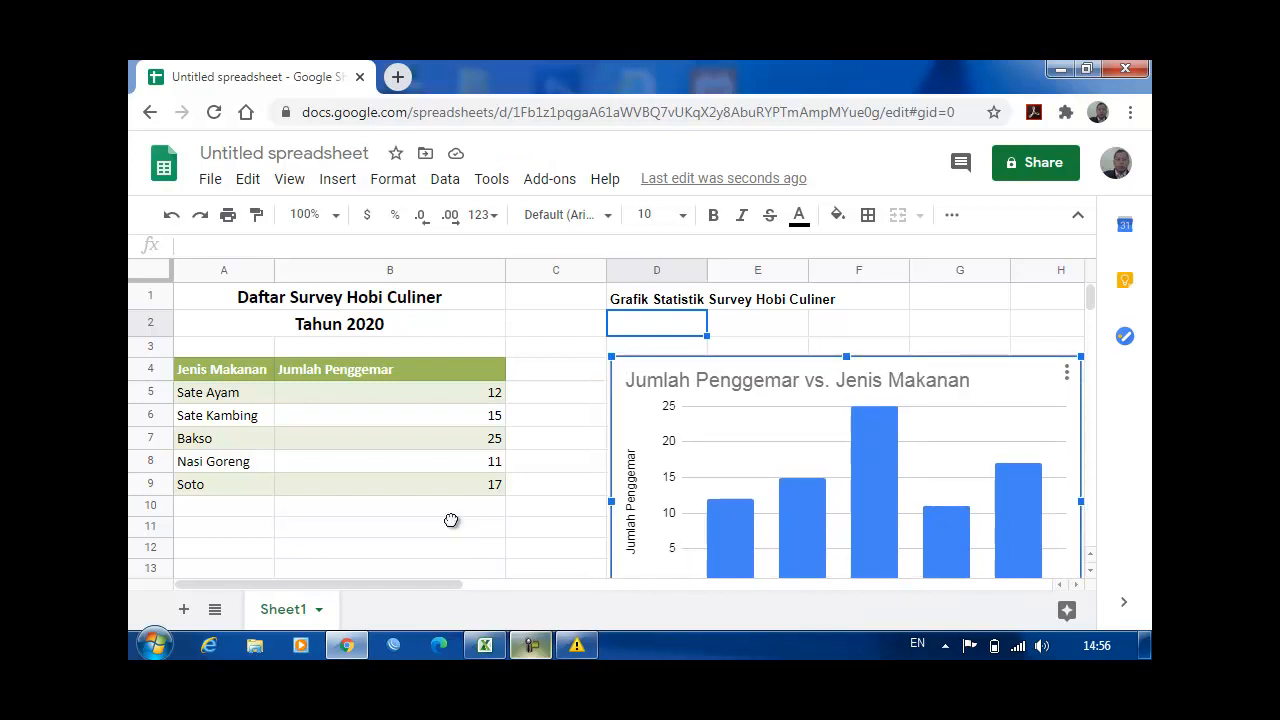
pyautogui.scroll(-1, 451, 520)
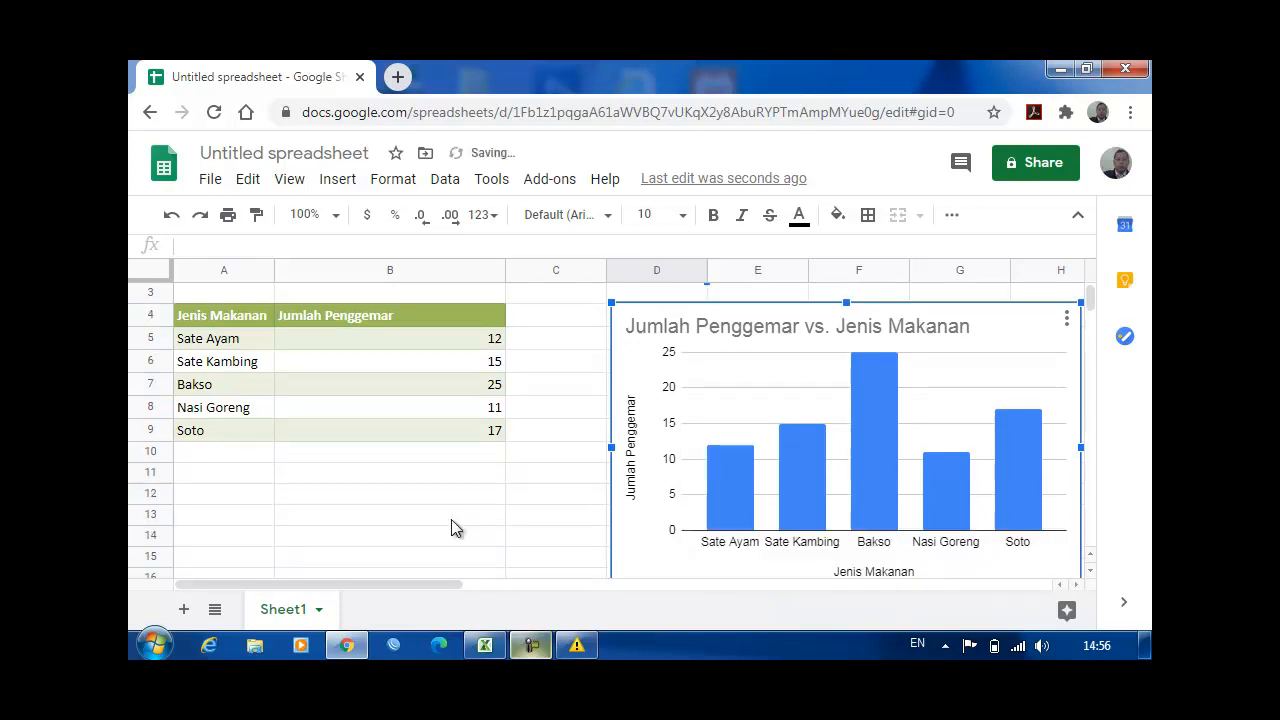
pyautogui.scroll(1, 451, 528)
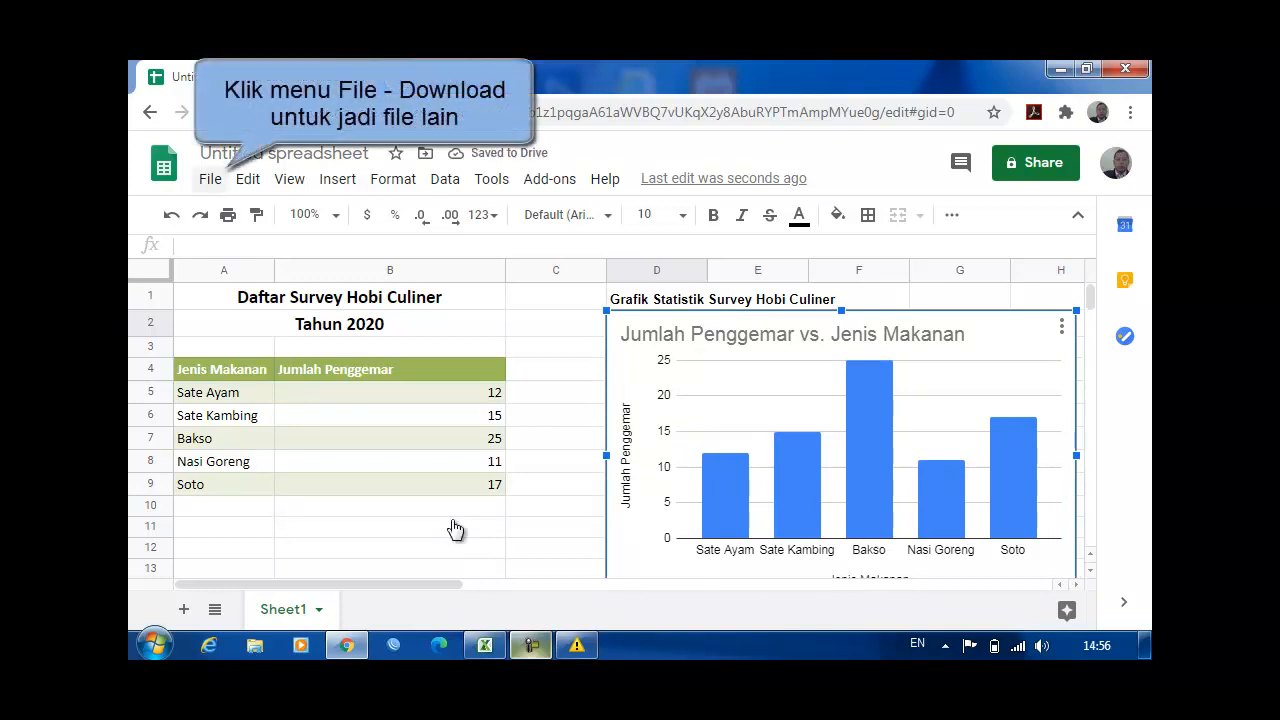
# Step: Download the spreadsheet as a PDF document (.pdf)
pyautogui.hotkey('alt', 'f')
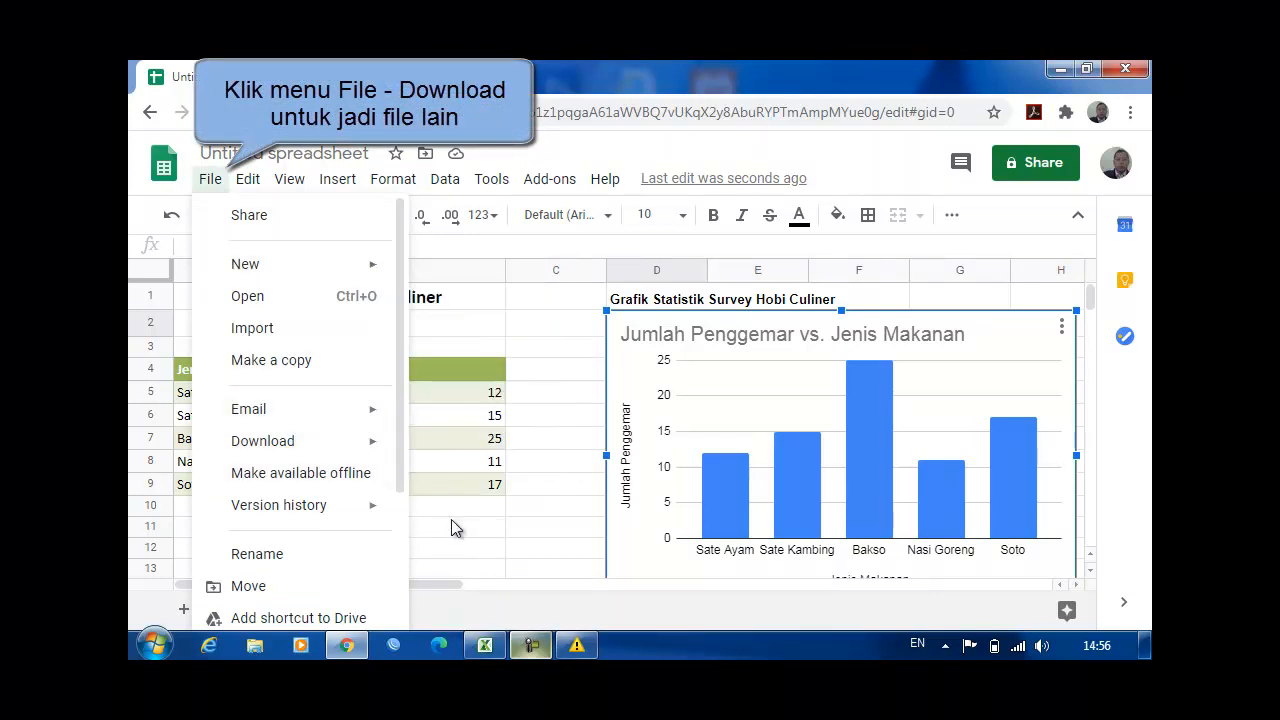
pyautogui.moveTo(263, 441)
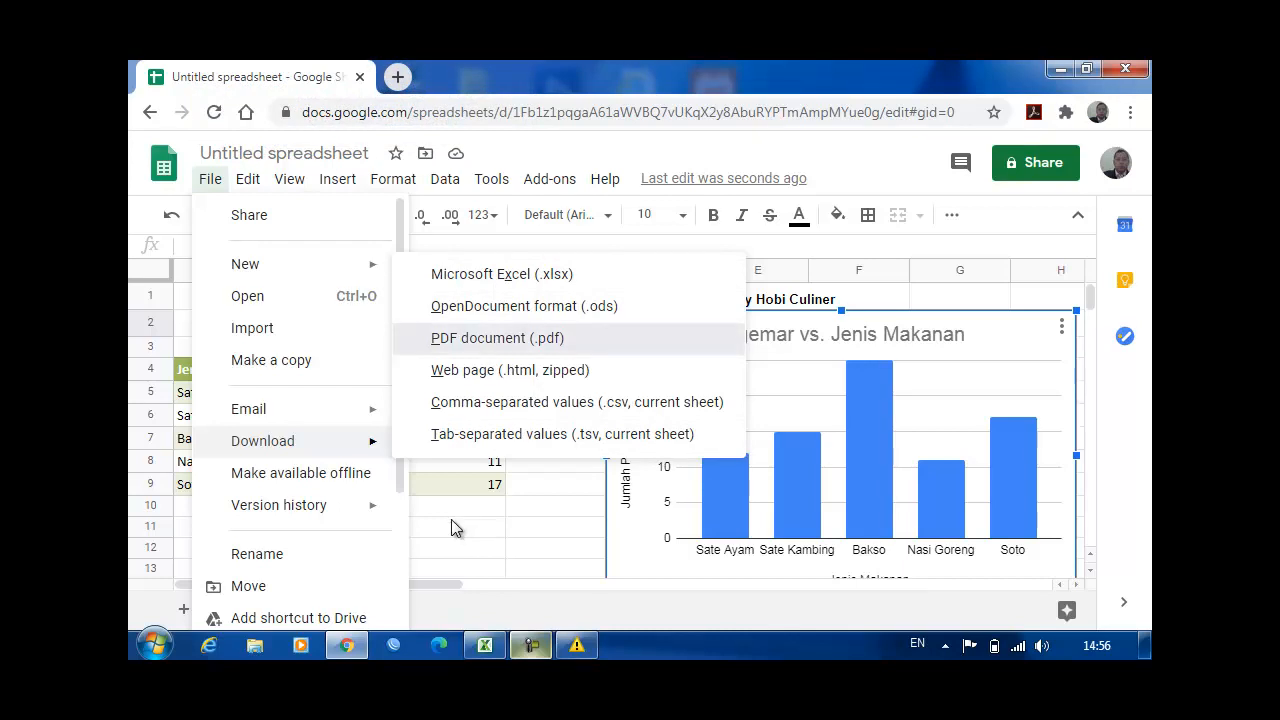
pyautogui.press('Return')
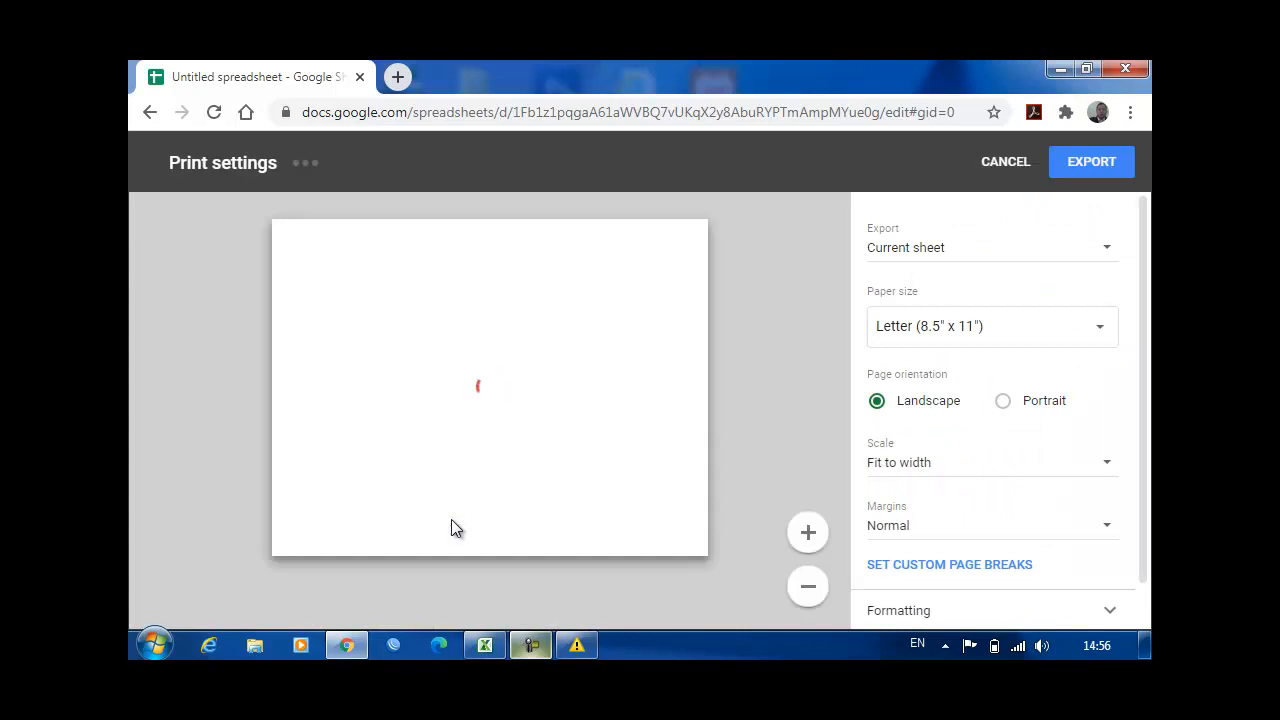